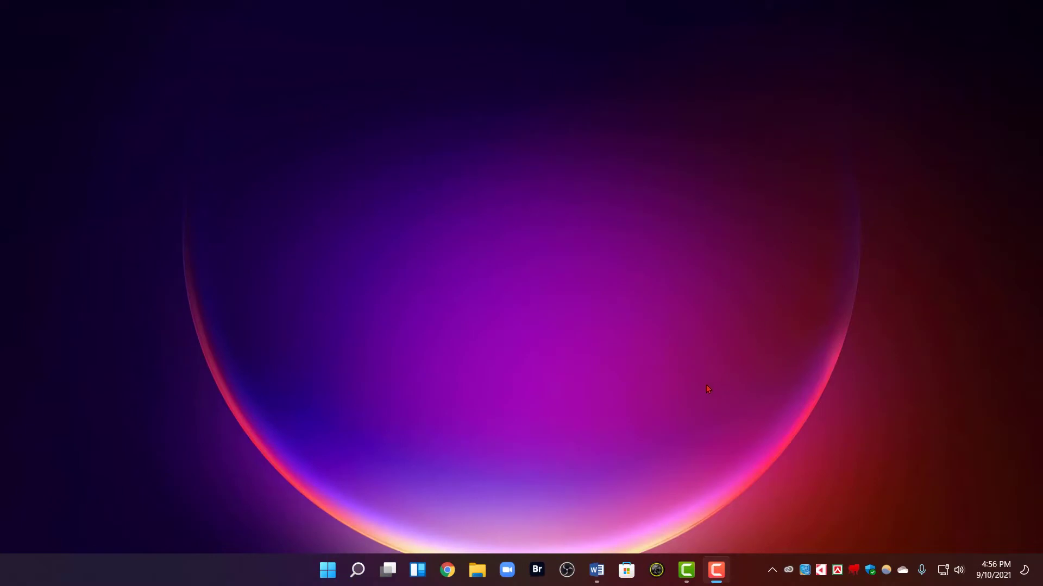
Restore the Word document that holds the Google Drive folder link
left_click(597, 570)
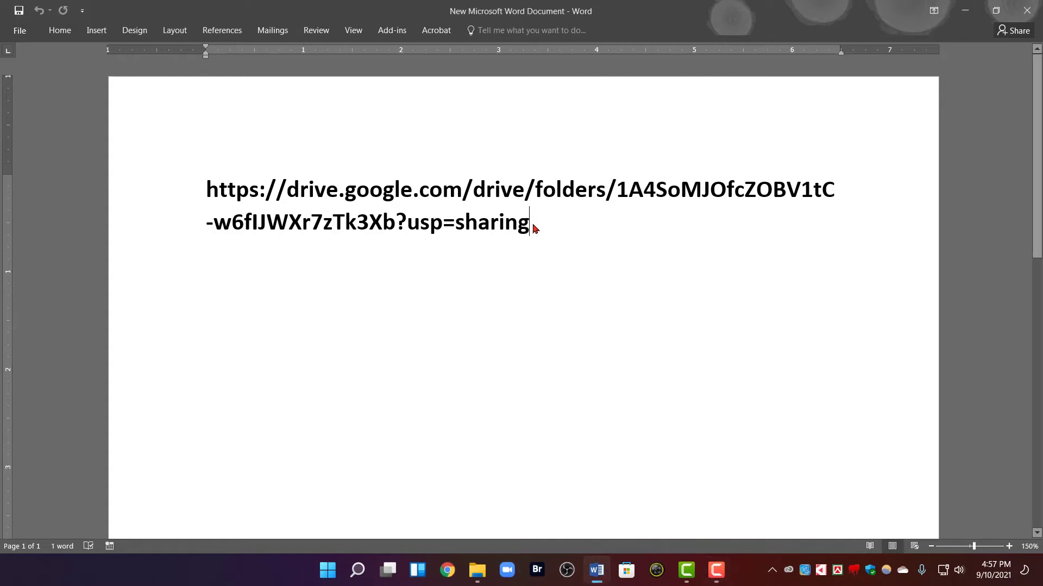
Select the full Drive folder URL in Word and switch to Chrome
left_click_drag(537, 225, 207, 188)
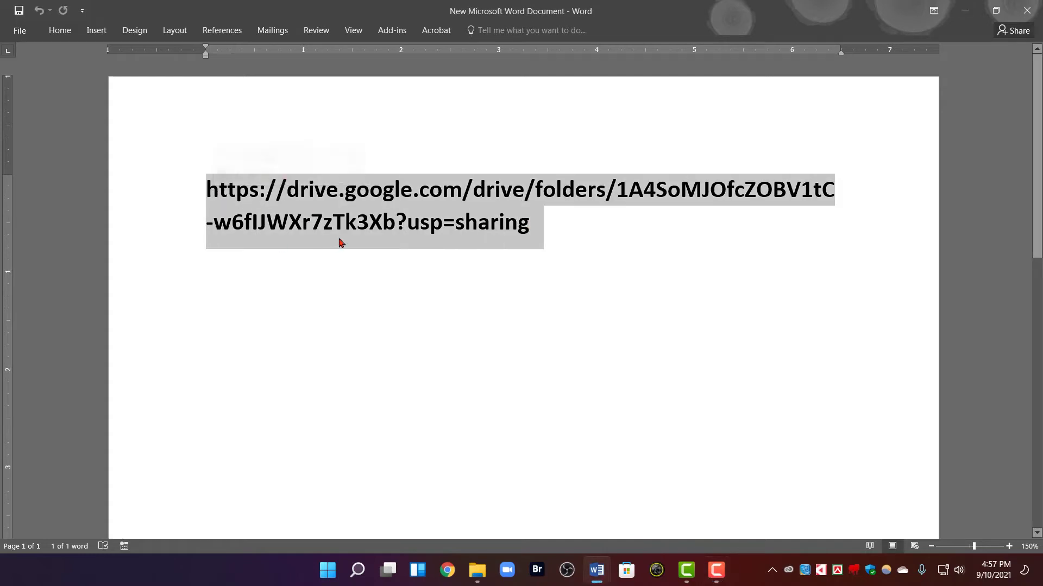
left_click(447, 571)
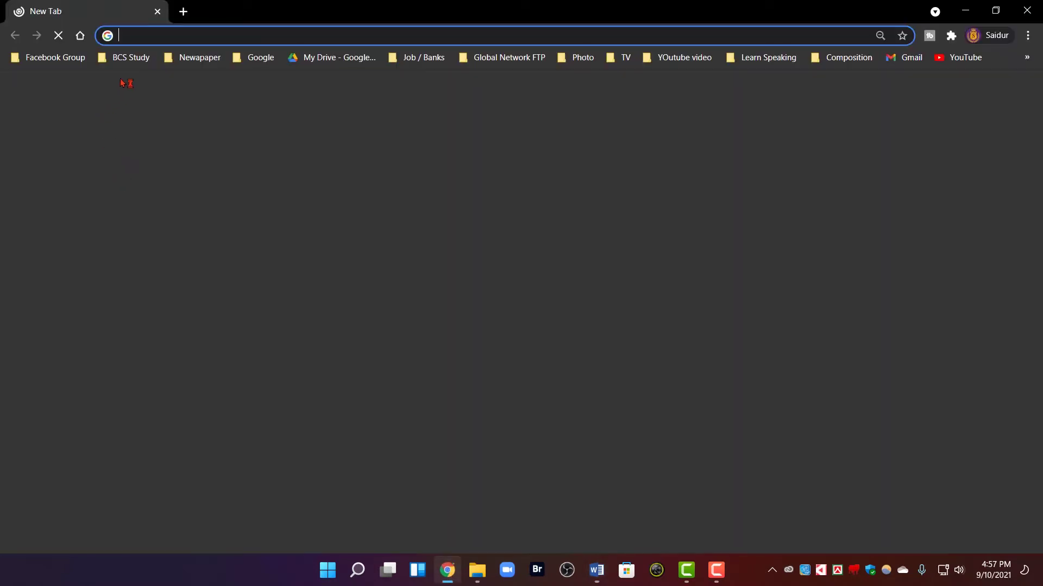
Load the pasted Drive folder link in Chrome, then show the downloaded folder in File Explorer
left_click(154, 33)
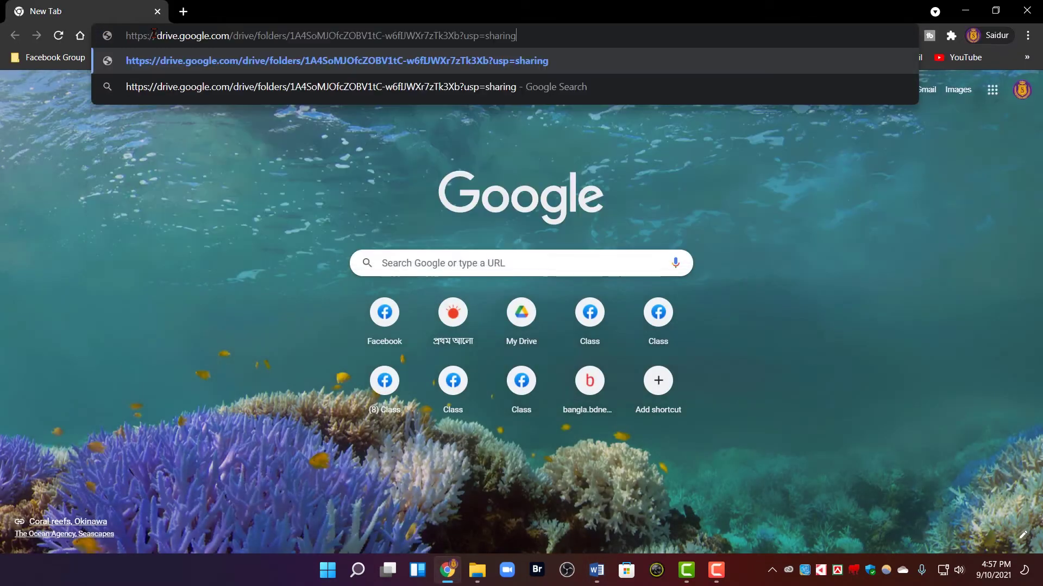
key("Return")
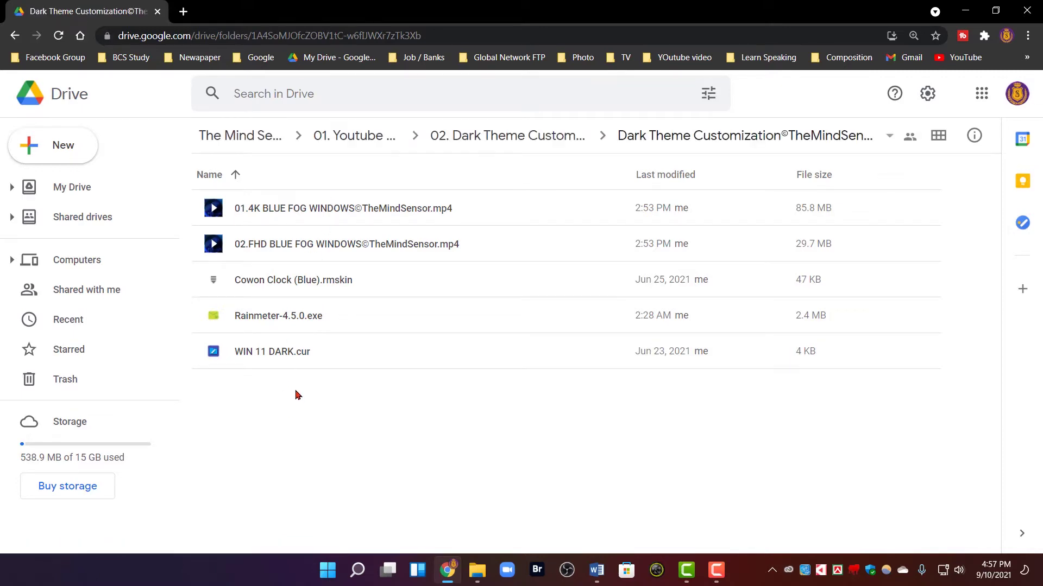
left_click(477, 570)
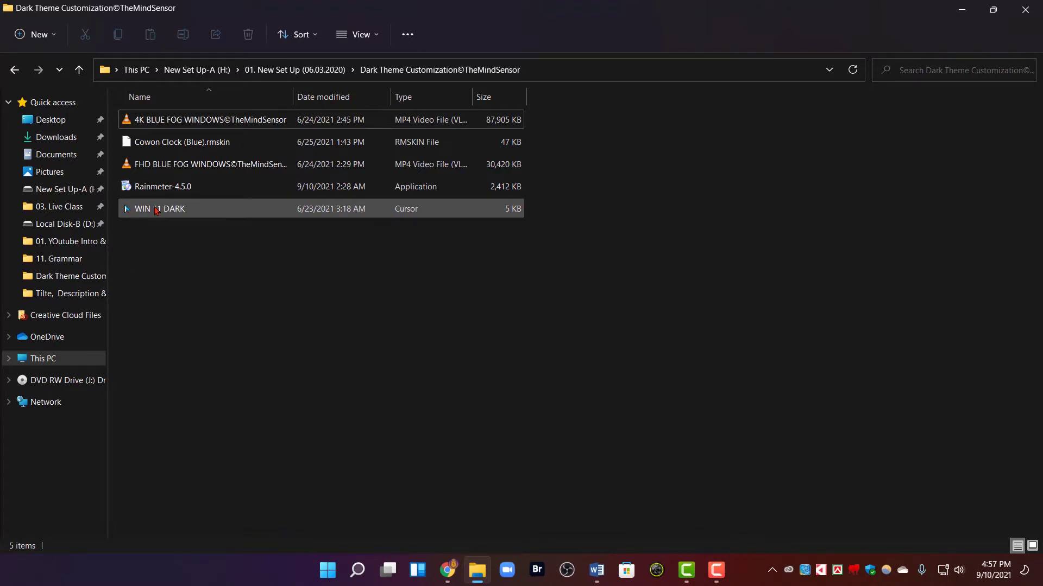
Copy the WIN 11 DARK cursor file and browse to C:\Windows\Cursors
right_click(155, 210)
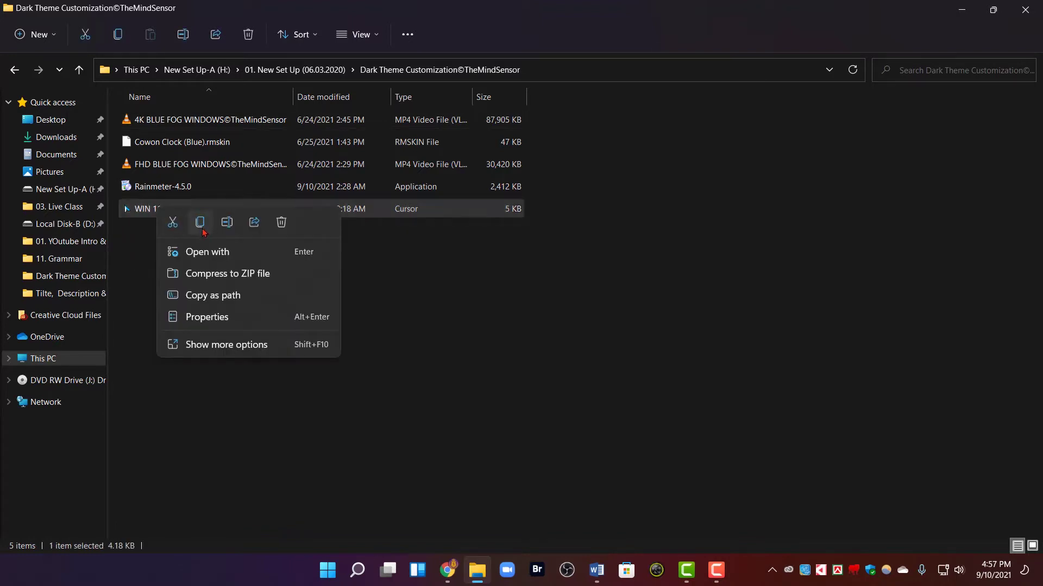
left_click(200, 226)
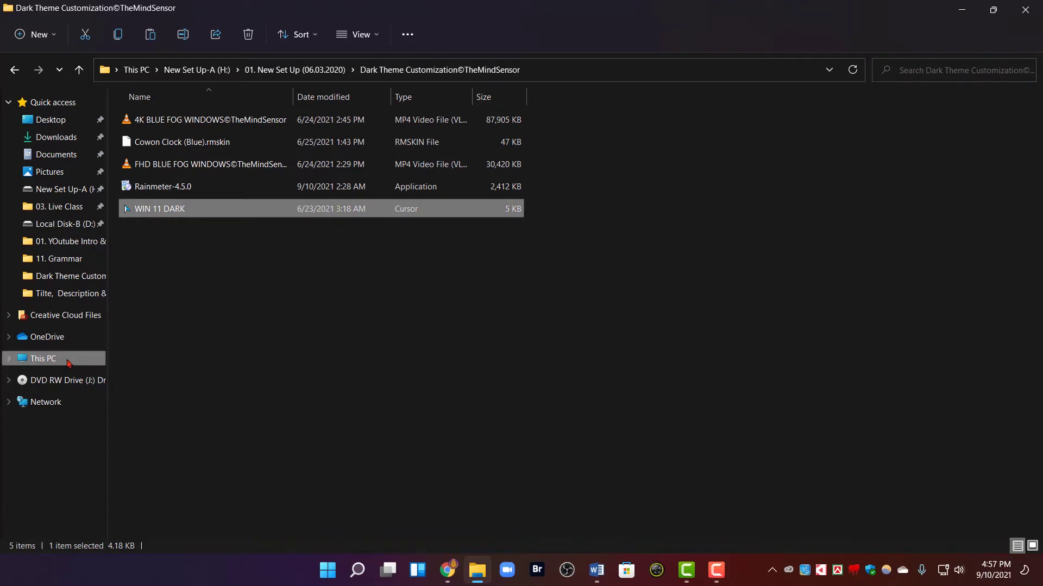
left_click(68, 362)
left_click(200, 219)
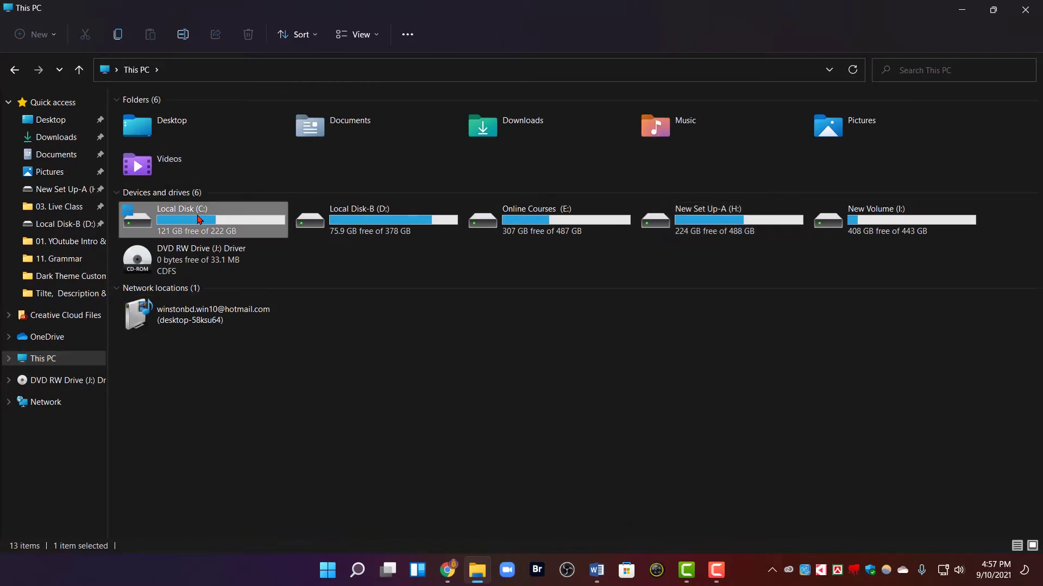
double_click(200, 219)
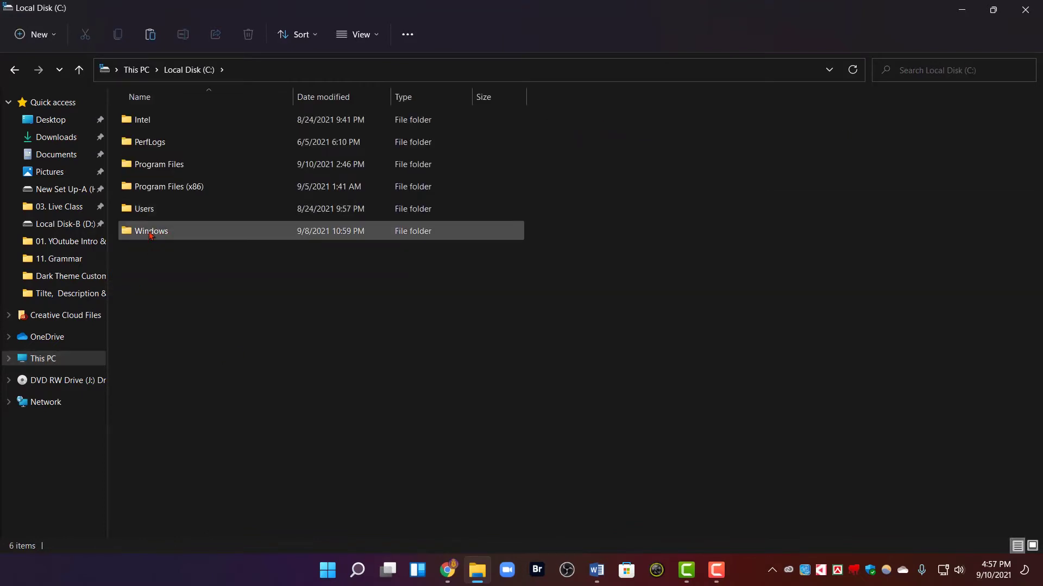
double_click(195, 238)
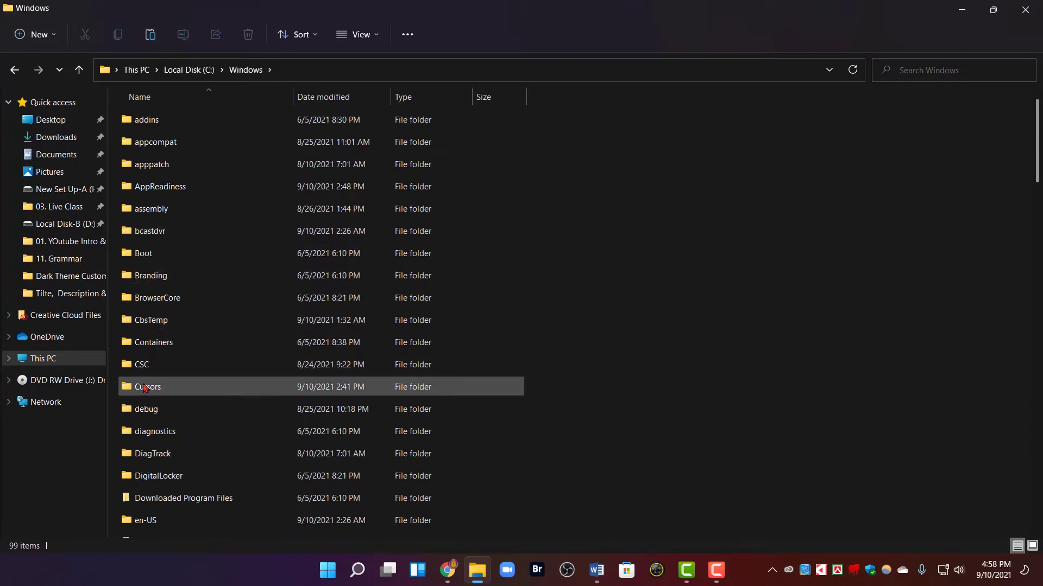
double_click(183, 387)
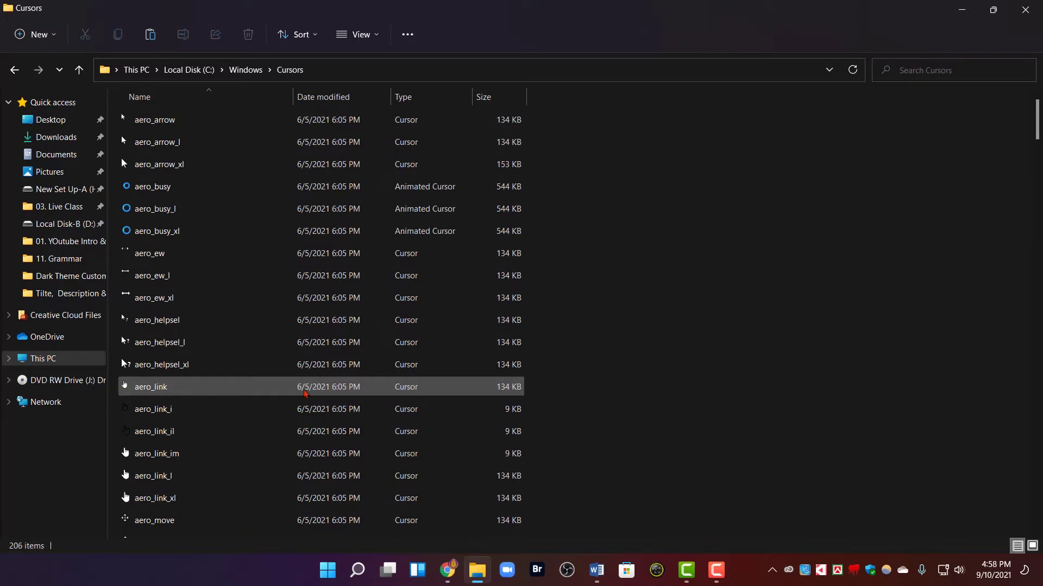
Paste WIN 11 DARK into Cursors with administrator permission, then close Explorer and minimize Chrome
scroll(669, 321, "down", 10)
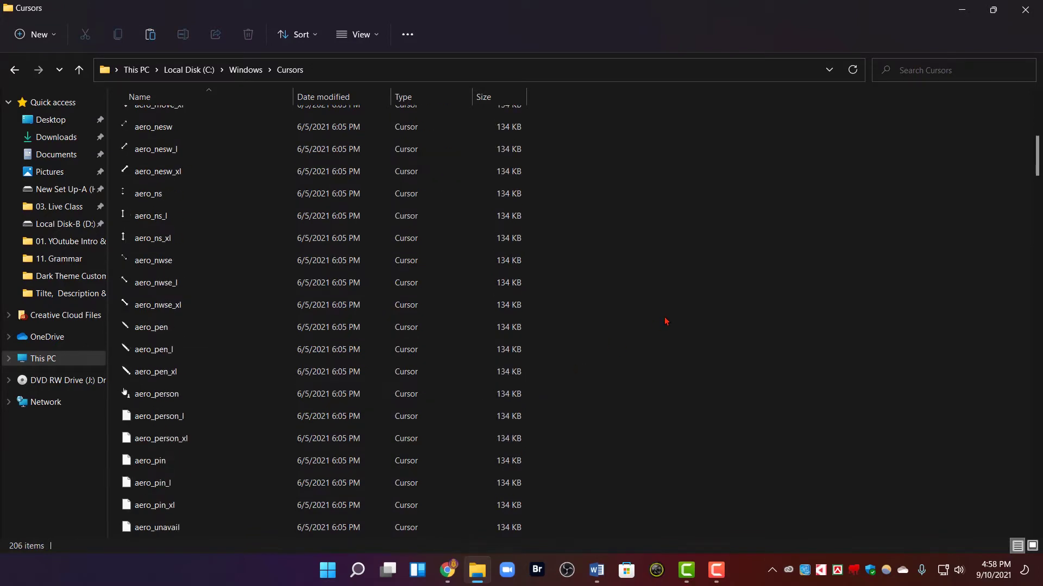
right_click(628, 257)
left_click(644, 267)
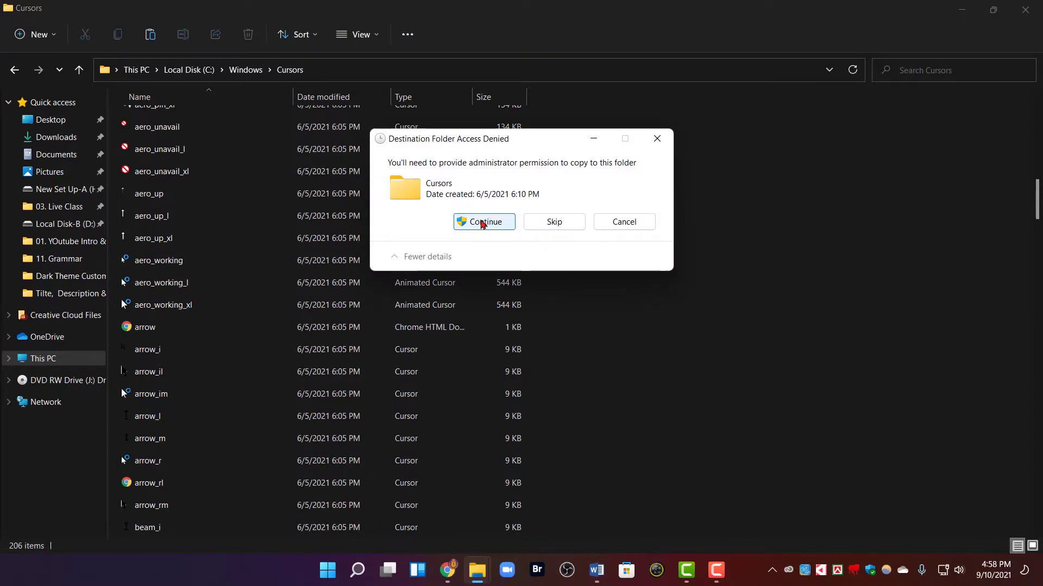
left_click(482, 222)
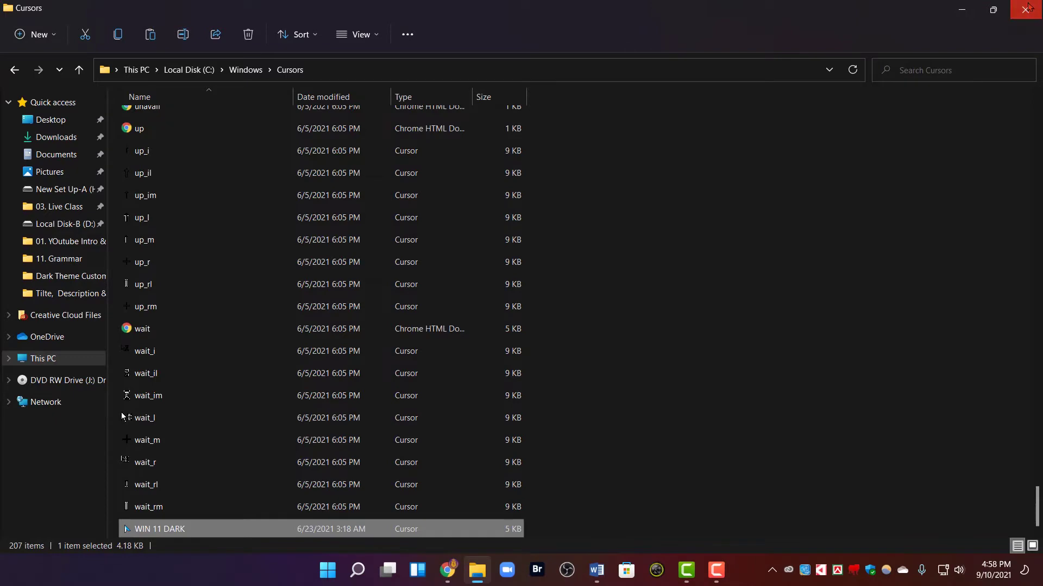
left_click(1028, 8)
left_click(970, 9)
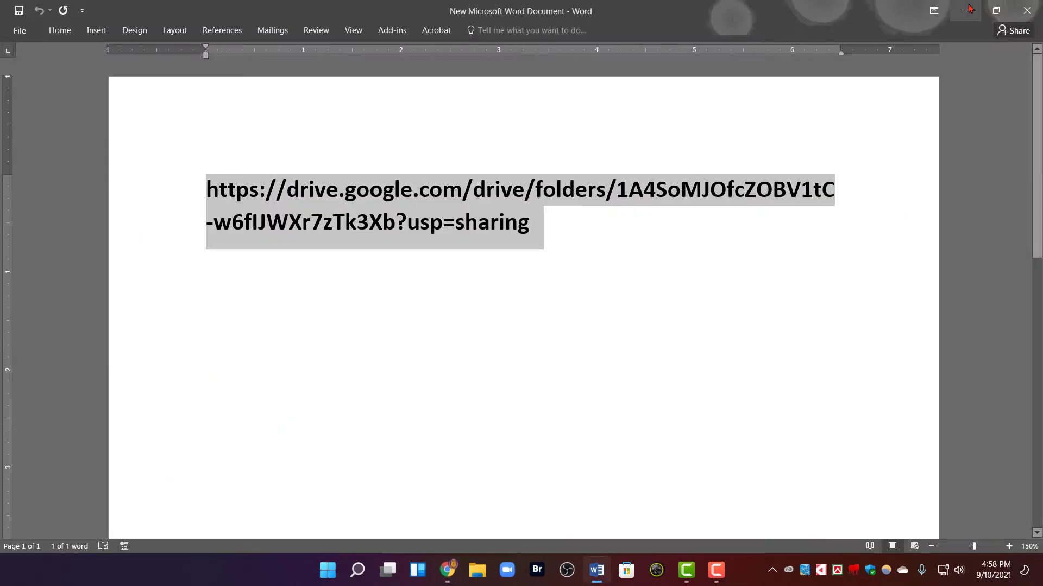
From the desktop's Personalize option, go to Themes and open the Mouse cursor pointer settings
left_click(971, 9)
right_click(394, 258)
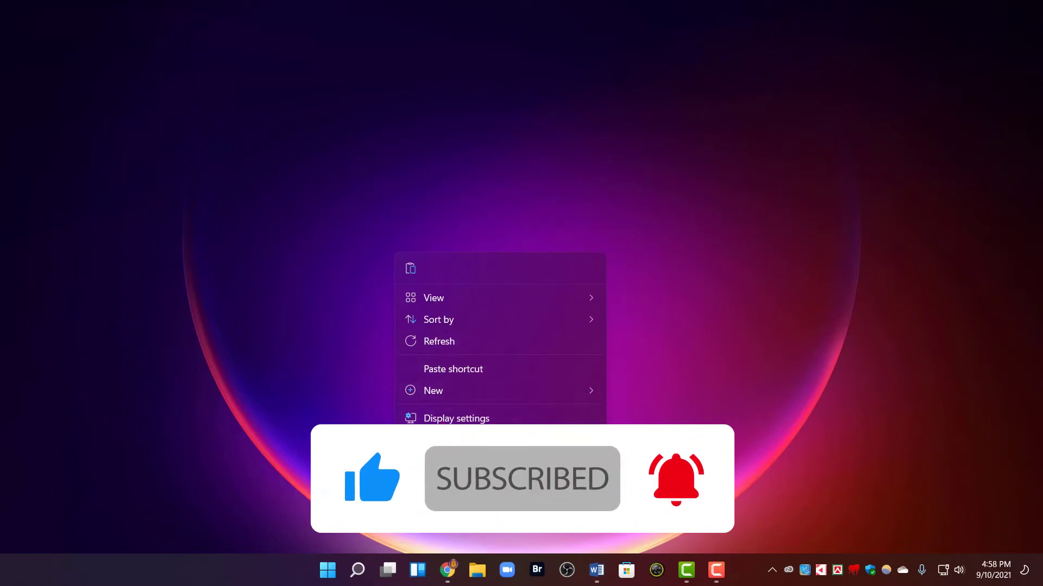
left_click(464, 441)
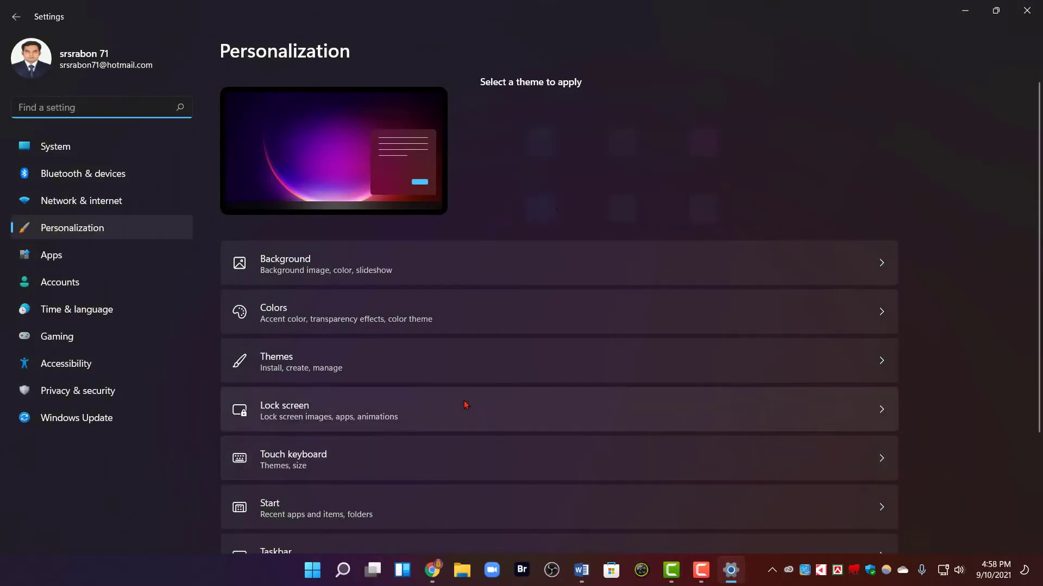
scroll(419, 348, "down", 1)
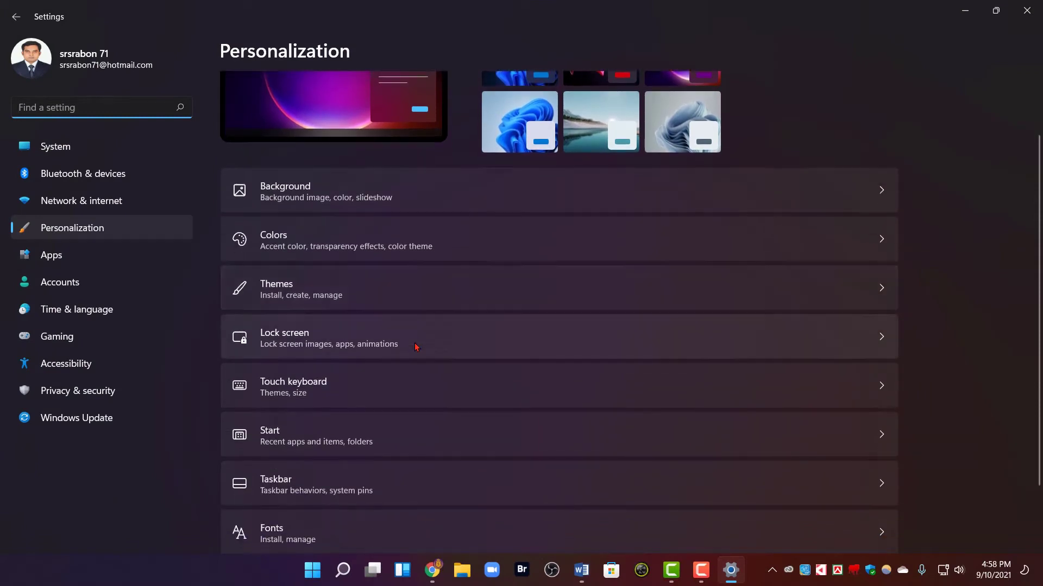
left_click(346, 291)
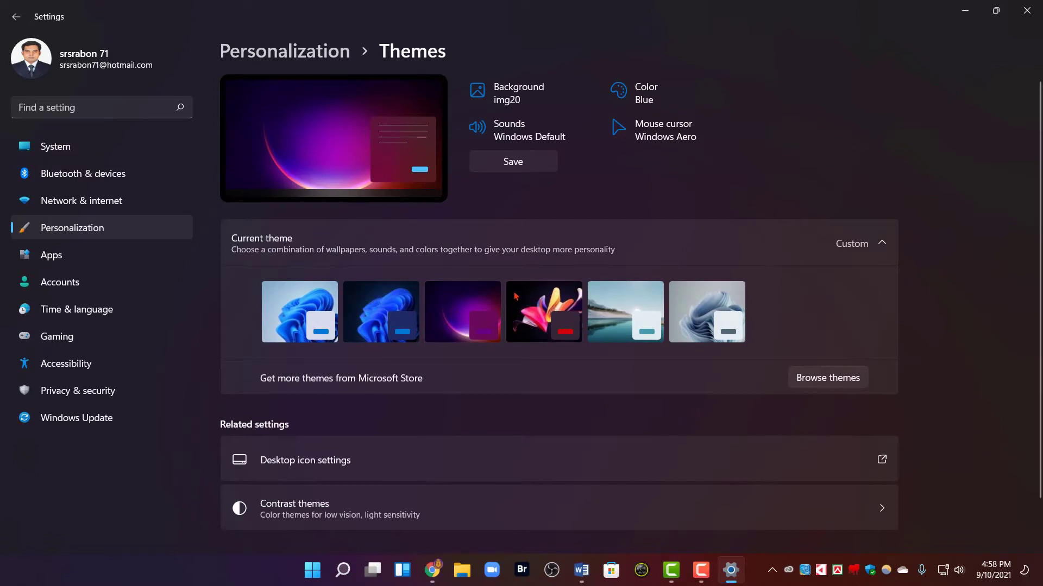
left_click(675, 131)
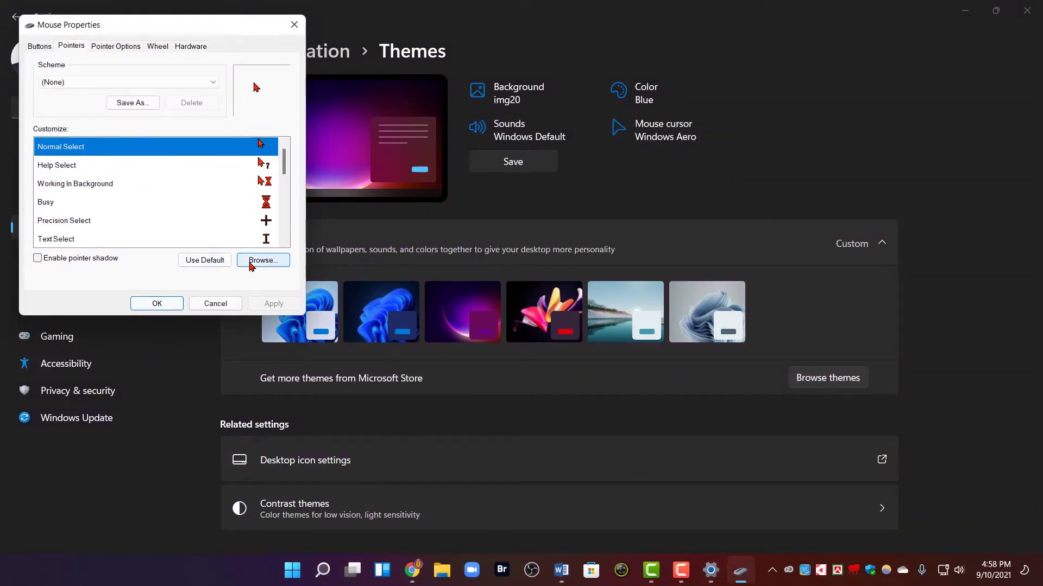
Browse to WIN 11 DARK for the Normal Select pointer, apply it, and close Mouse Properties
left_click_drag(205, 29, 288, 58)
left_click(347, 288)
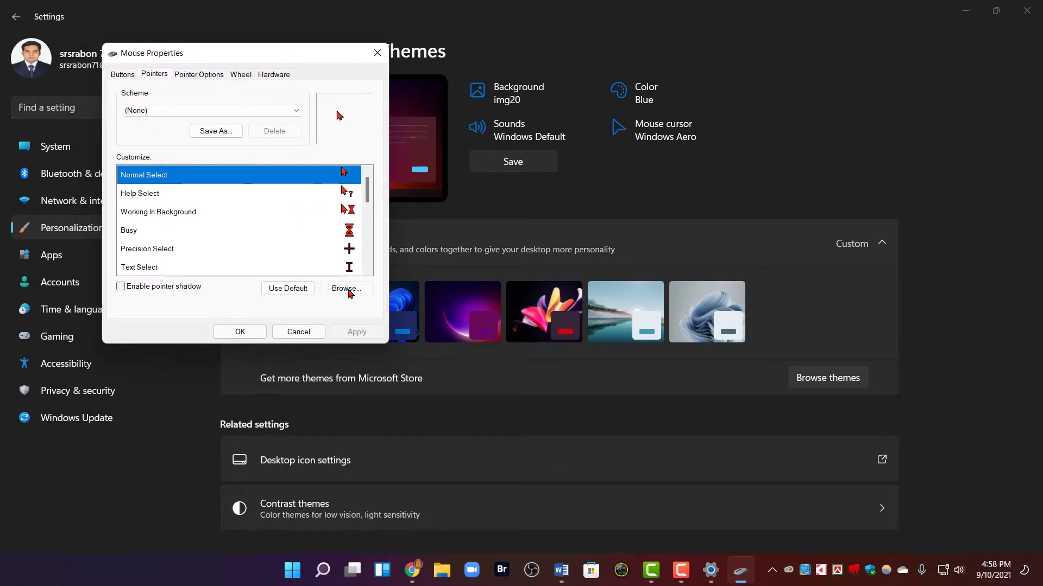
scroll(262, 203, "down", 20)
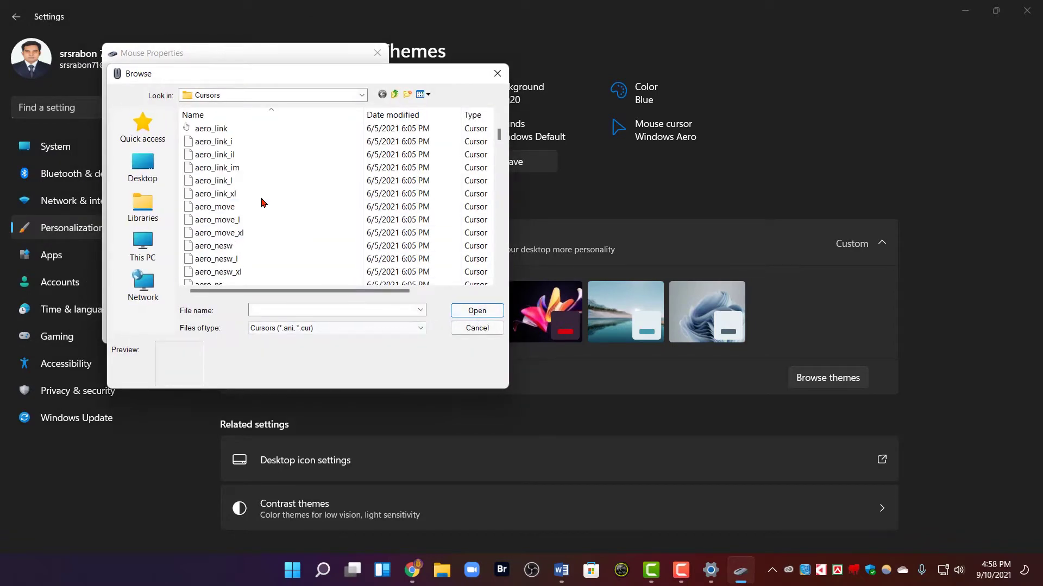
scroll(261, 202, "down", 20)
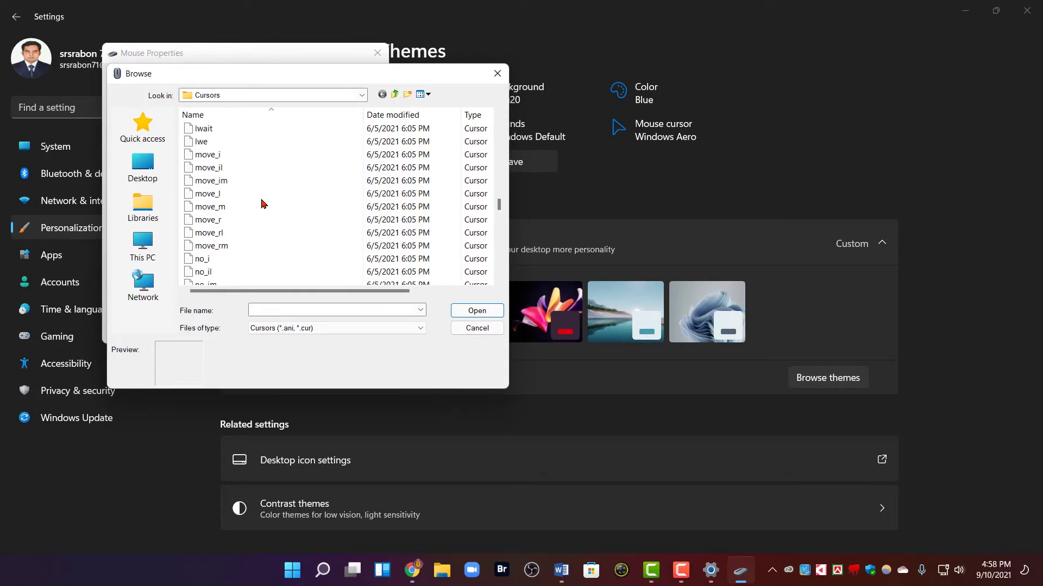
scroll(261, 205, "down", 1)
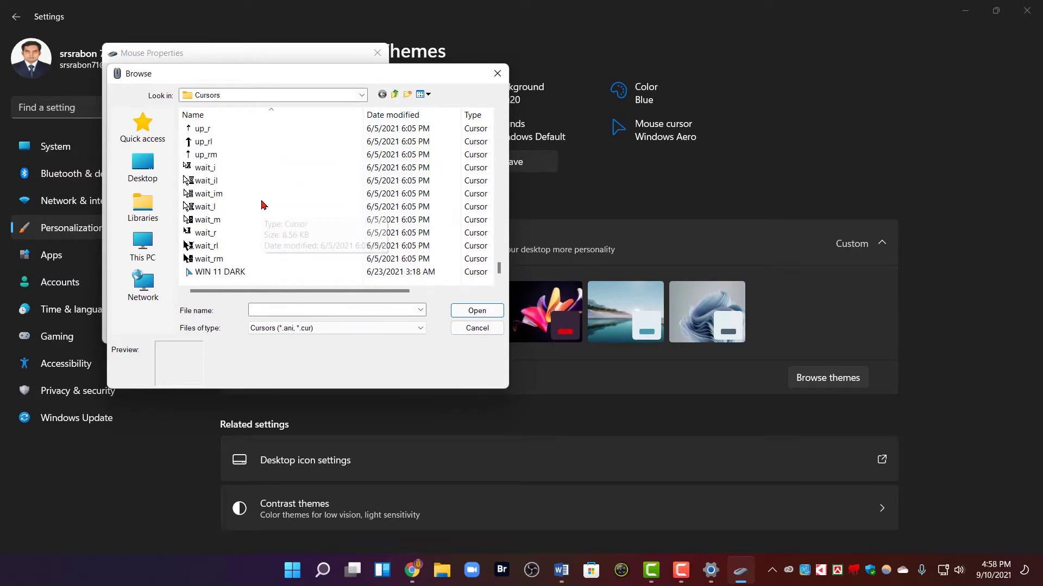
left_click(220, 272)
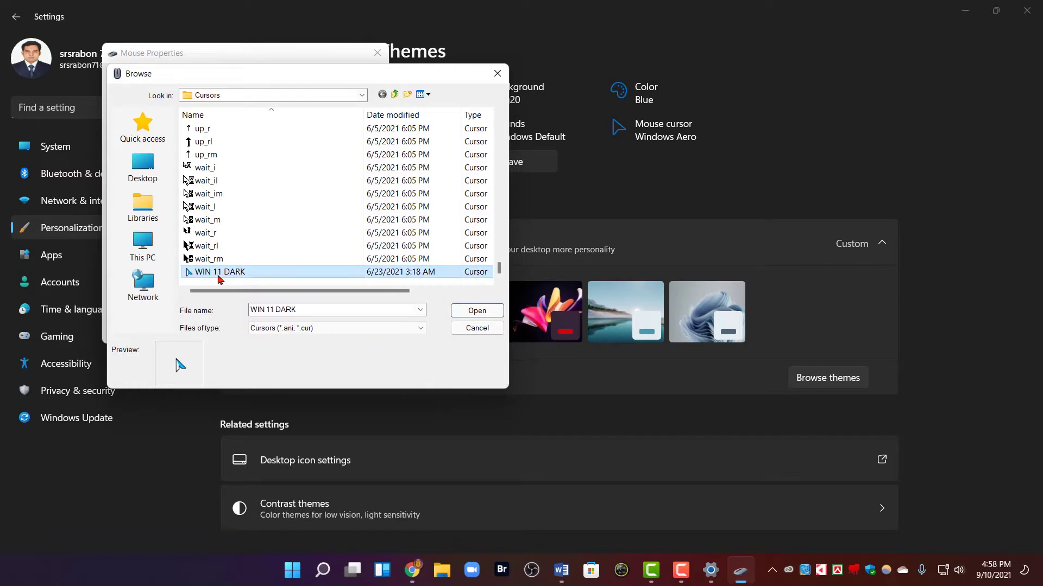
left_click(472, 312)
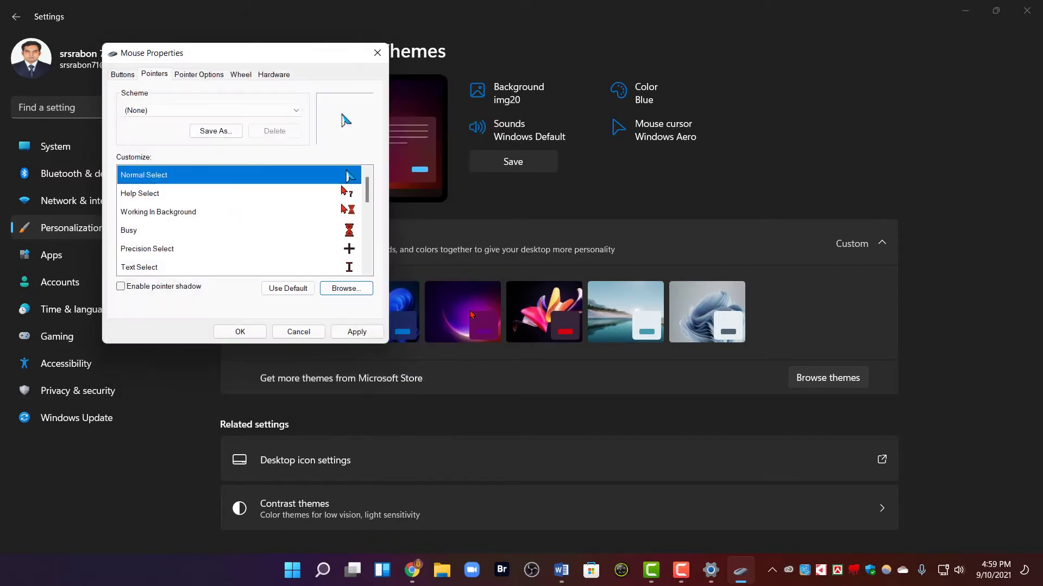
left_click(357, 332)
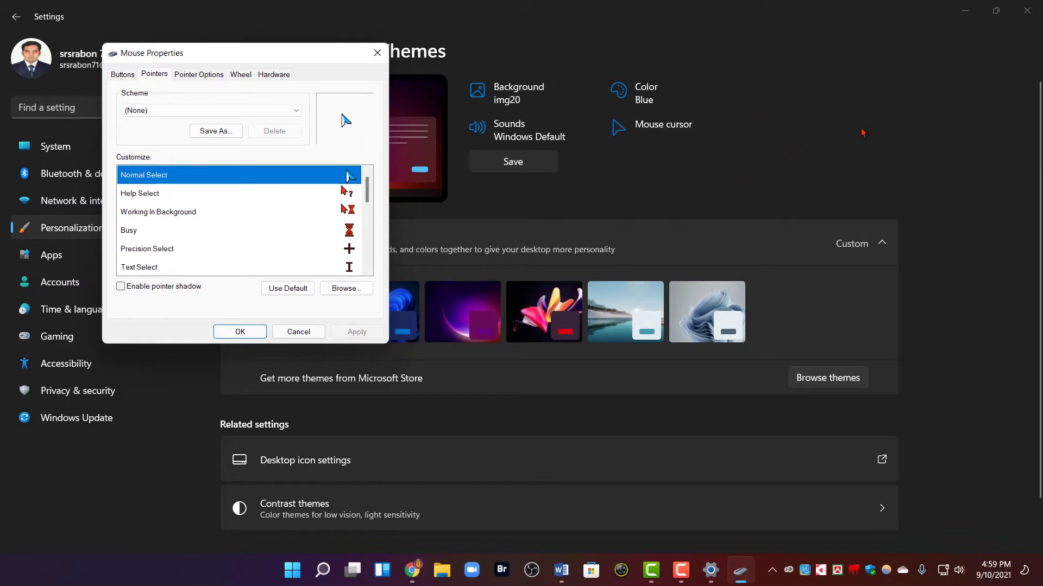
left_click(380, 58)
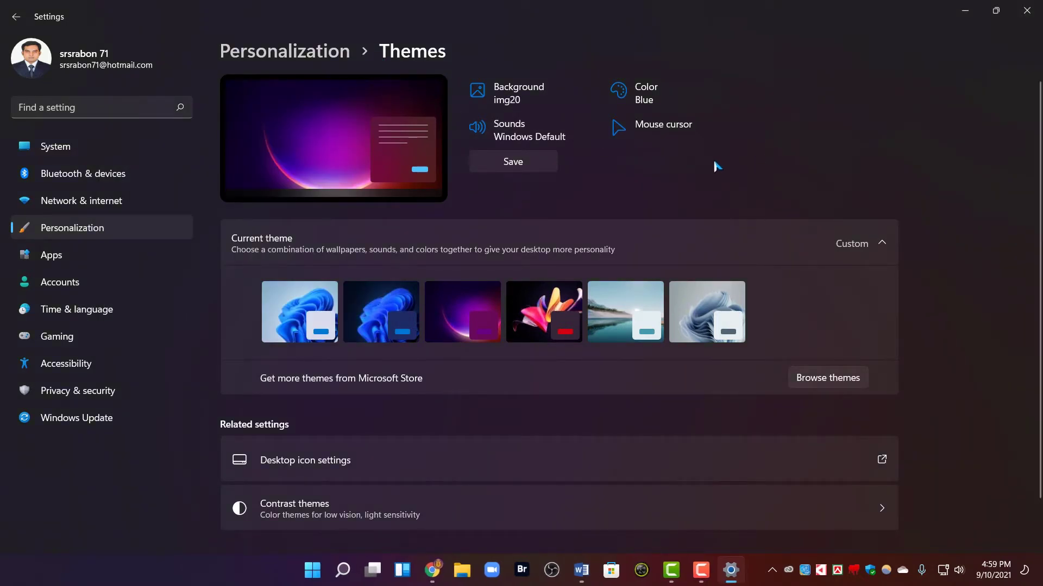
Apply the Windows (dark) theme with Dark Bloom background and close Settings
left_click(380, 314)
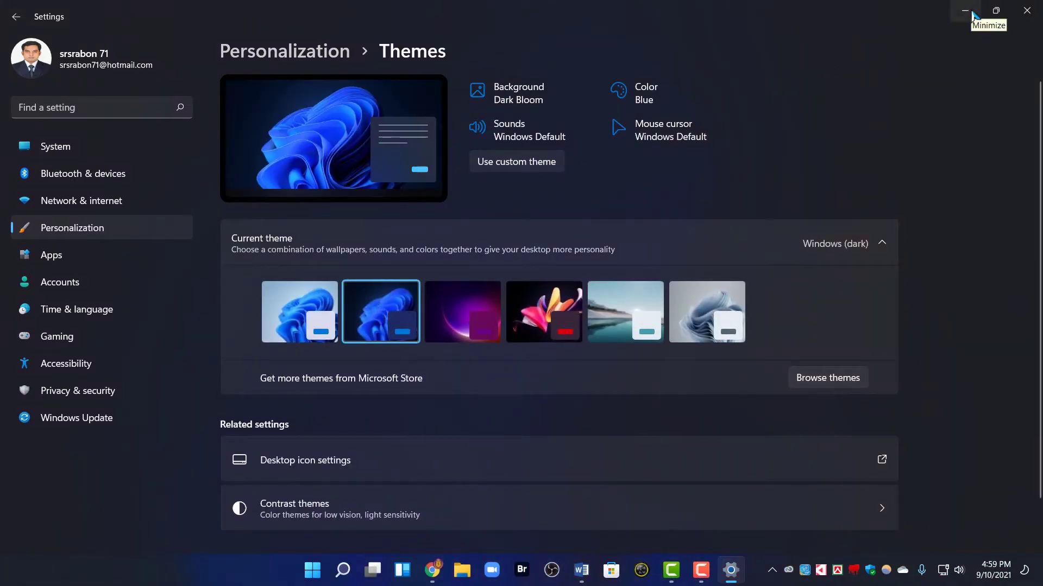
left_click(1027, 11)
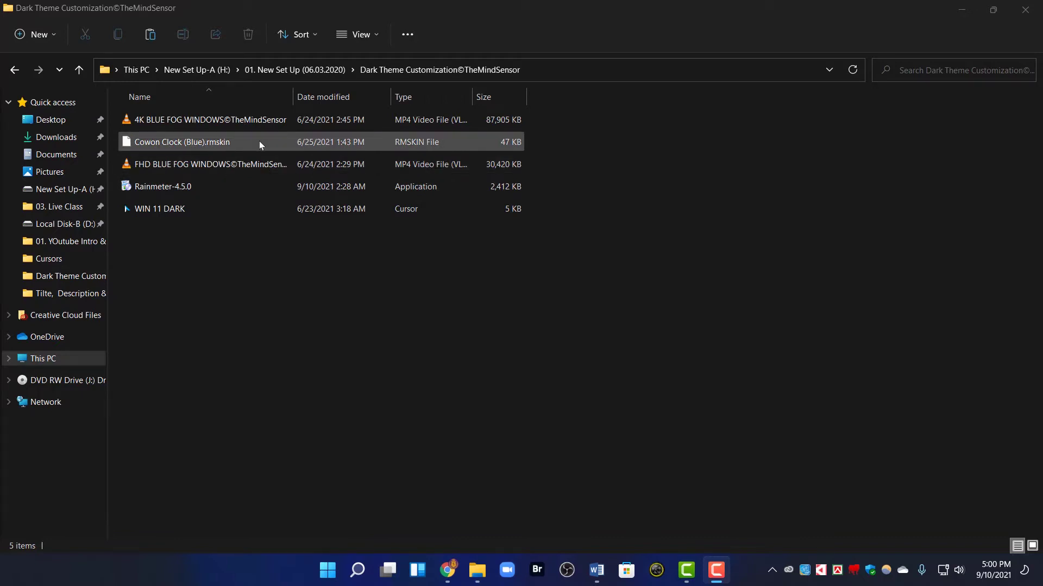
Show the context menu for Rainmeter-4.5.0 in the Dark Theme Customization©TheMindSensor folder
right_click(167, 187)
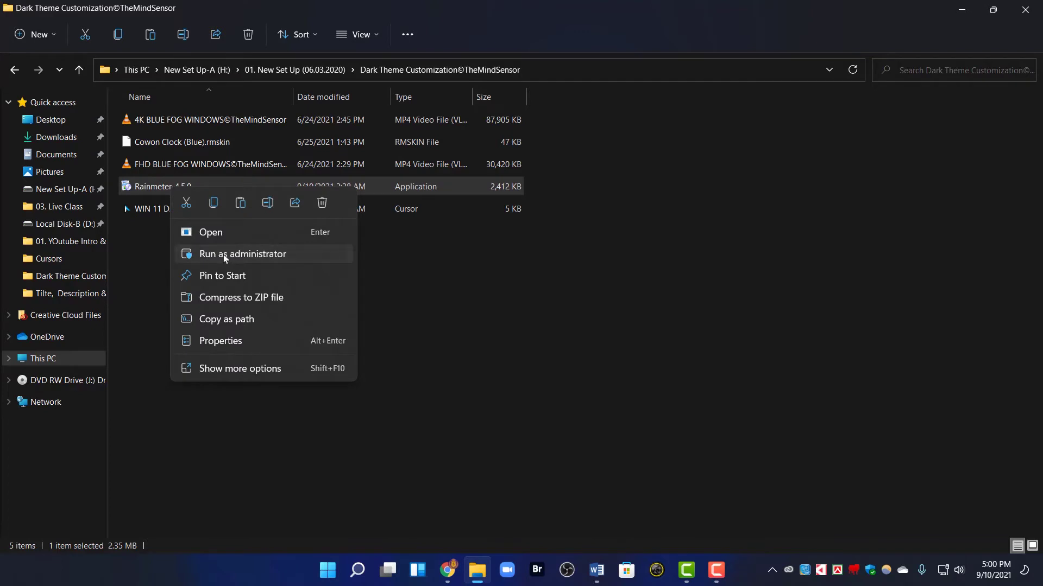
Run Rainmeter-4.5.0 as administrator, install with Standard installation, and finish with Run Rainmeter checked
left_click(223, 254)
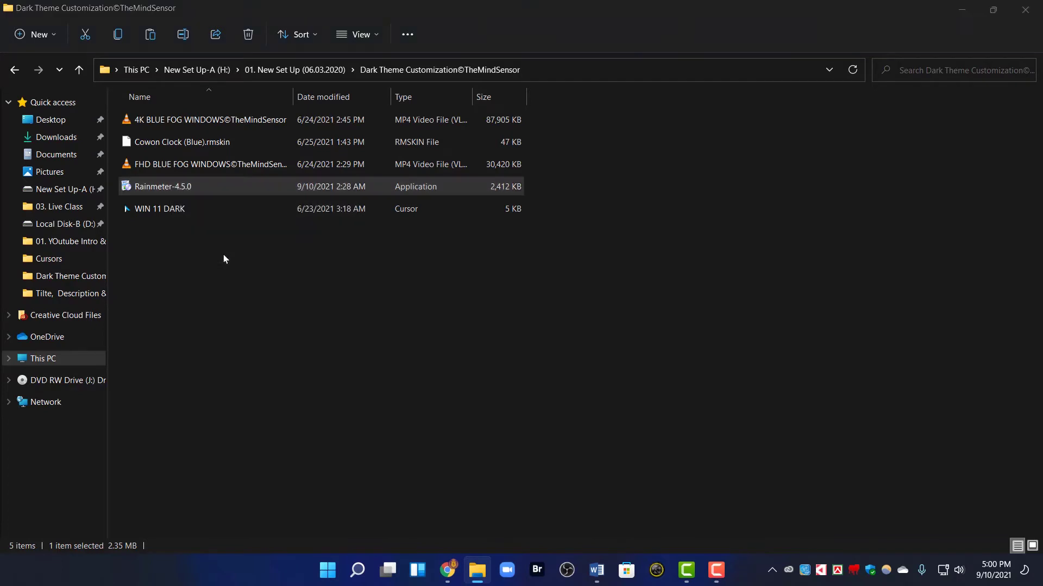
left_click(523, 315)
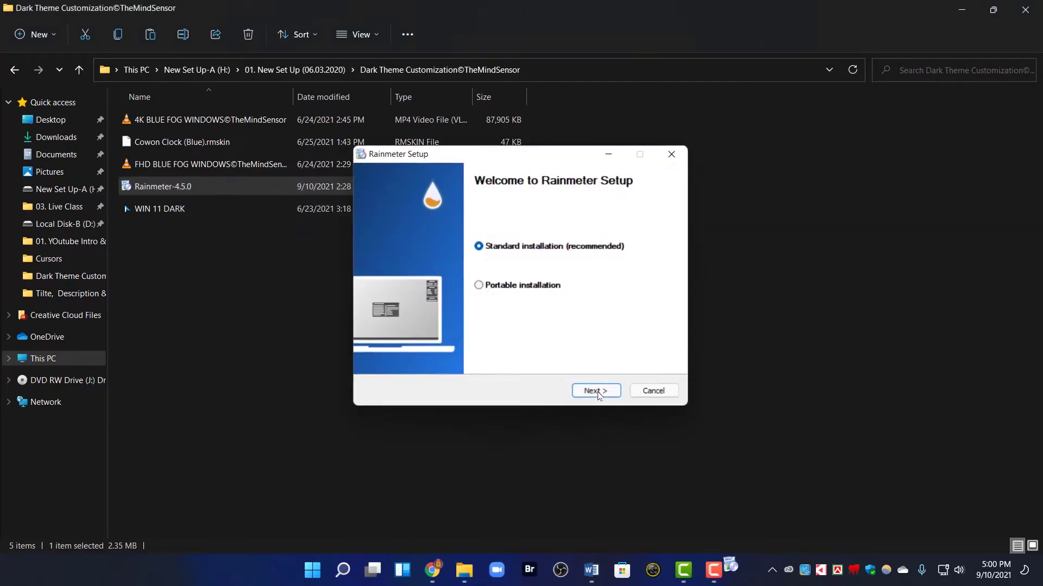
left_click(598, 393)
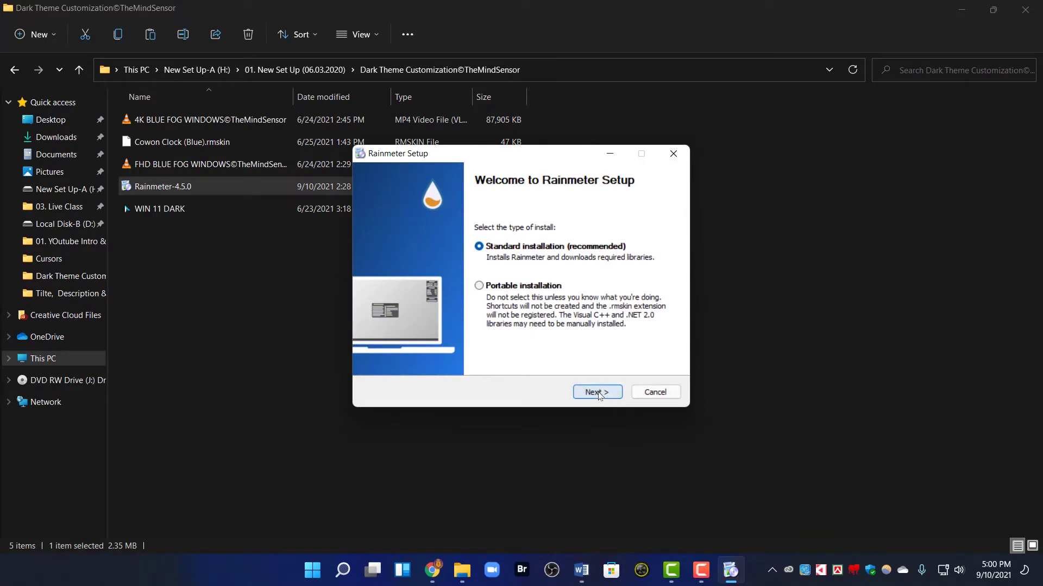
left_click(599, 394)
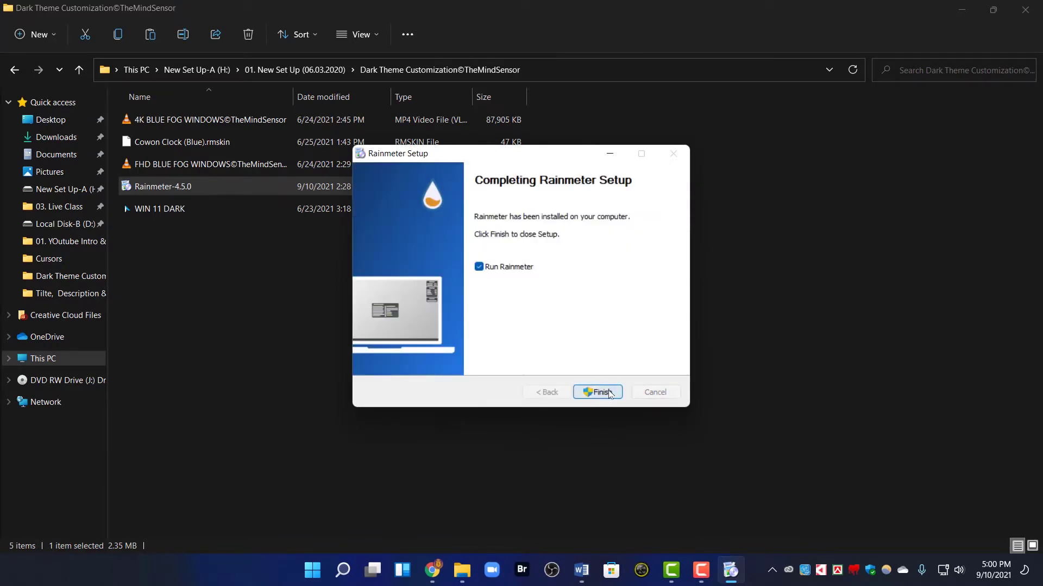
left_click(607, 392)
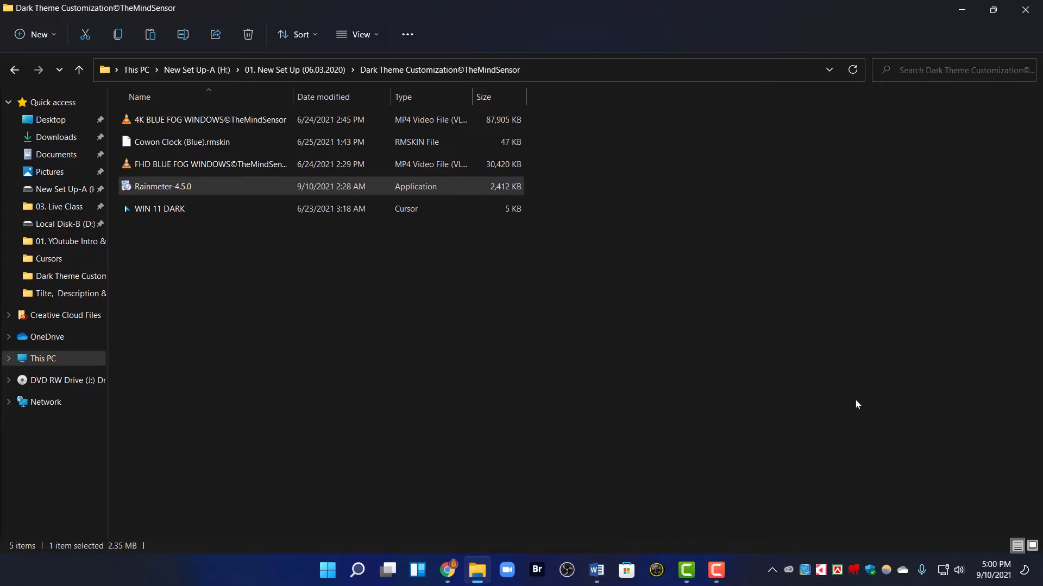
Install Cowon Clock (Blue).rmskin through Show more options > Install Rainmeter skin, then close Explorer
left_click(771, 570)
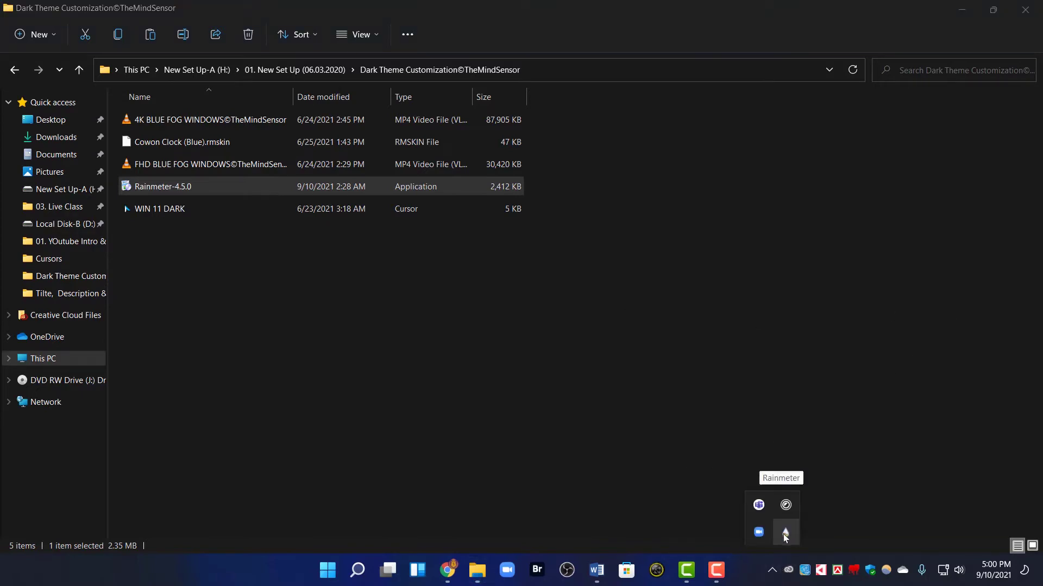
left_click(503, 387)
left_click(201, 145)
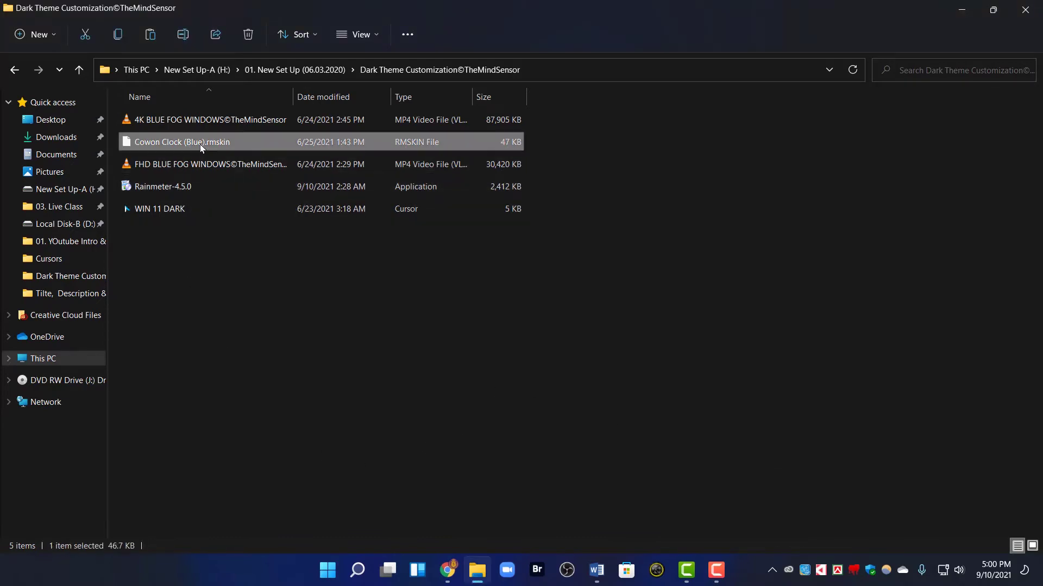
right_click(200, 145)
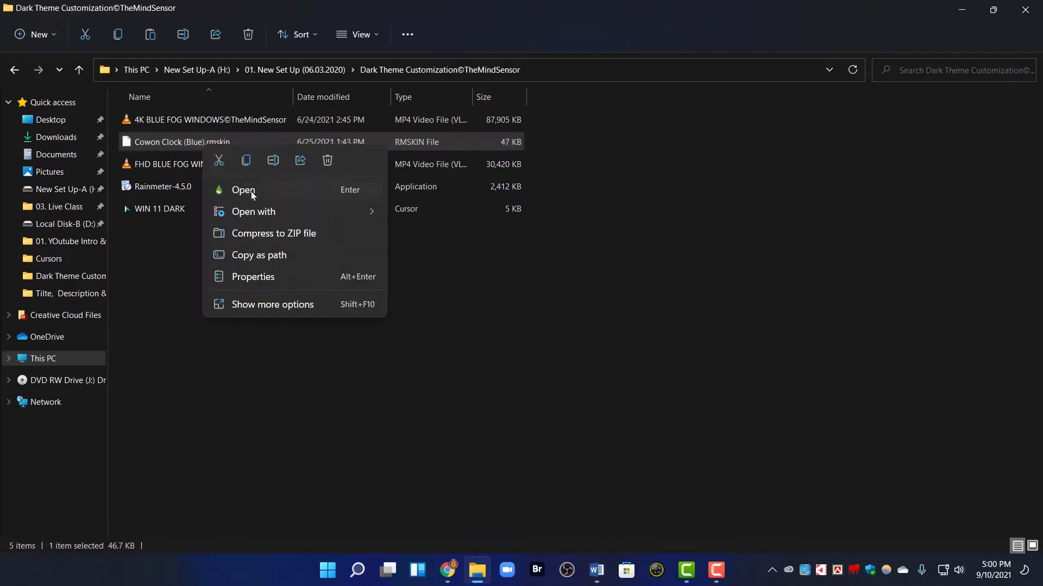
left_click(253, 304)
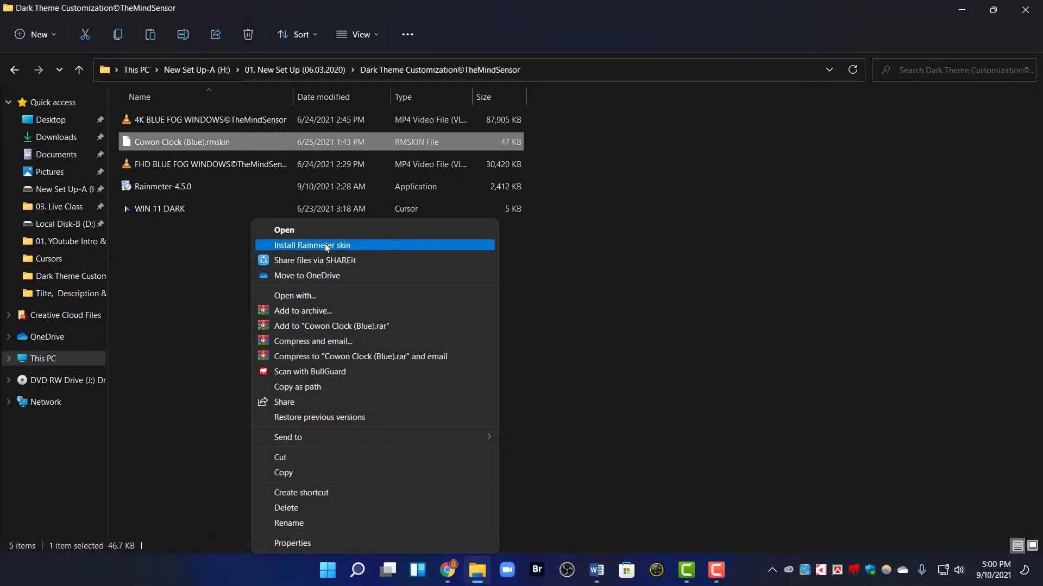
left_click(356, 247)
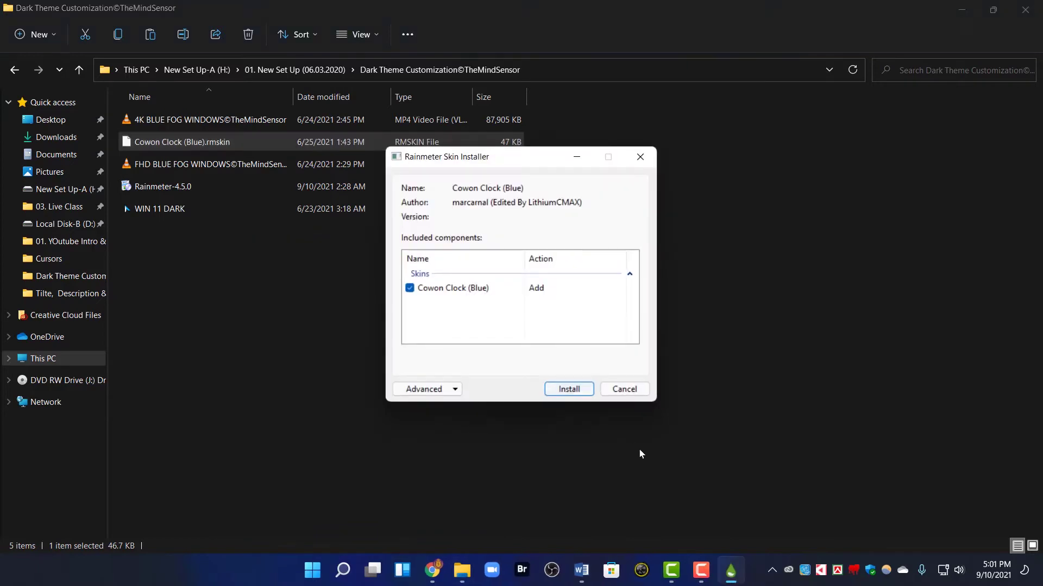
left_click(579, 394)
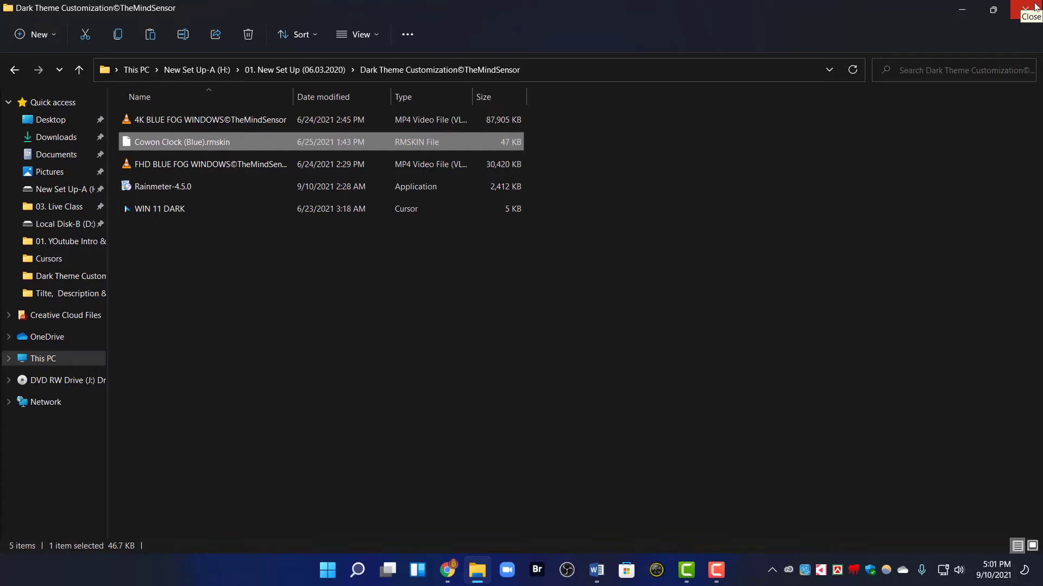
left_click(1035, 6)
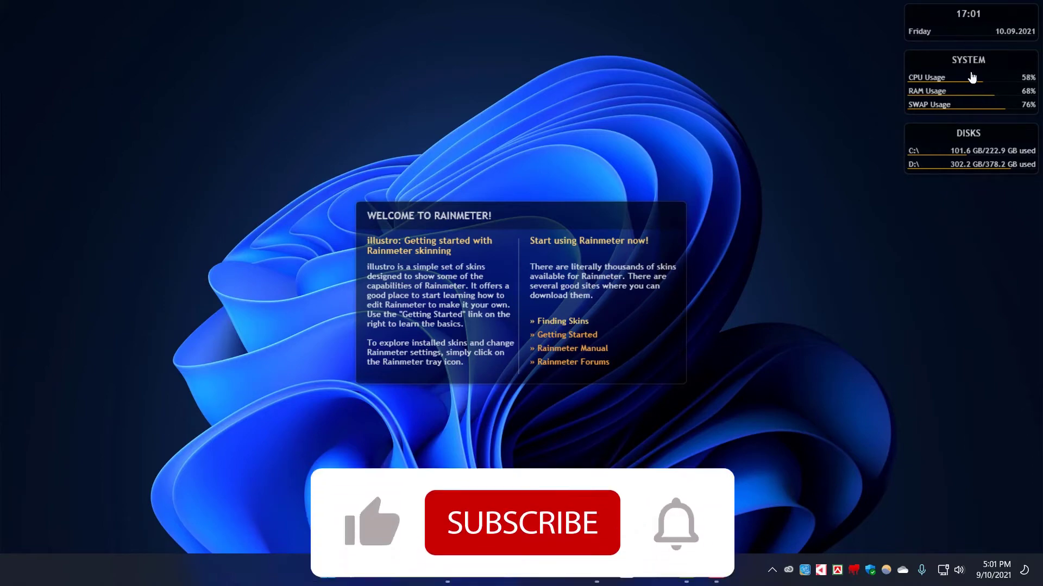
Unload the illustro Welcome, Disk, System and Clock skins from the desktop
right_click(579, 316)
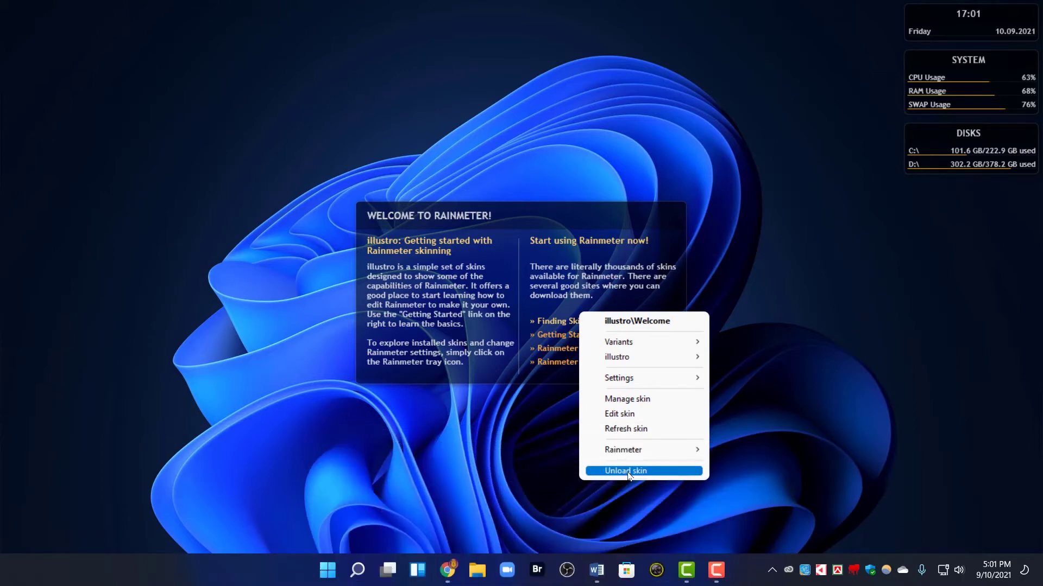
left_click(634, 468)
right_click(971, 157)
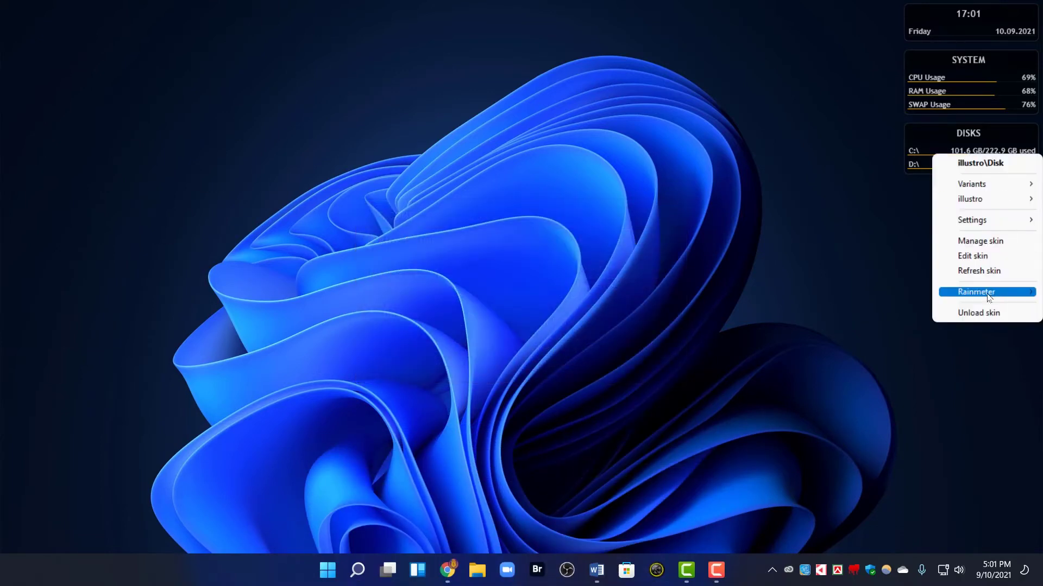
left_click(978, 314)
right_click(976, 82)
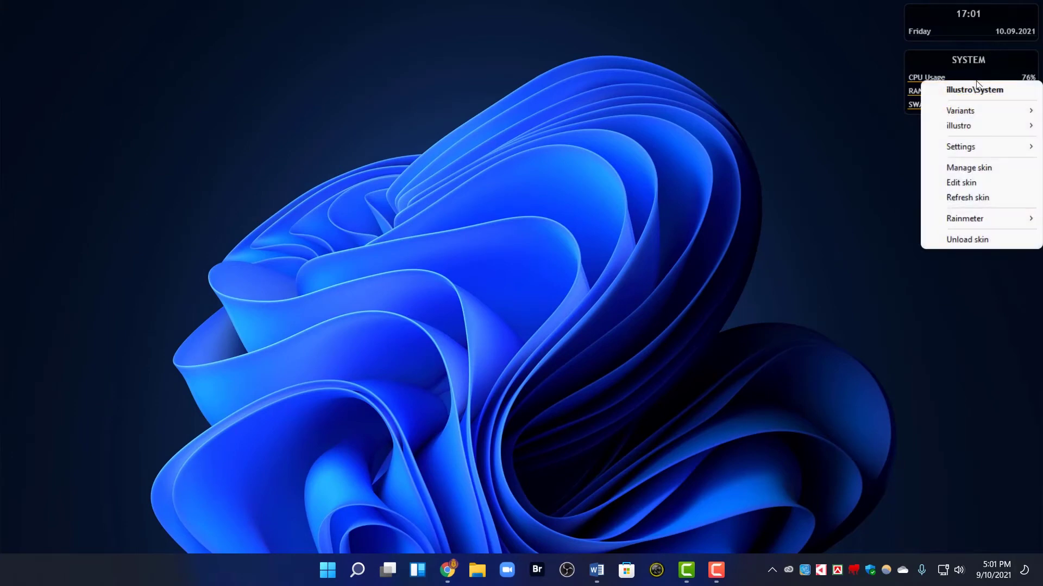
left_click(976, 239)
right_click(972, 20)
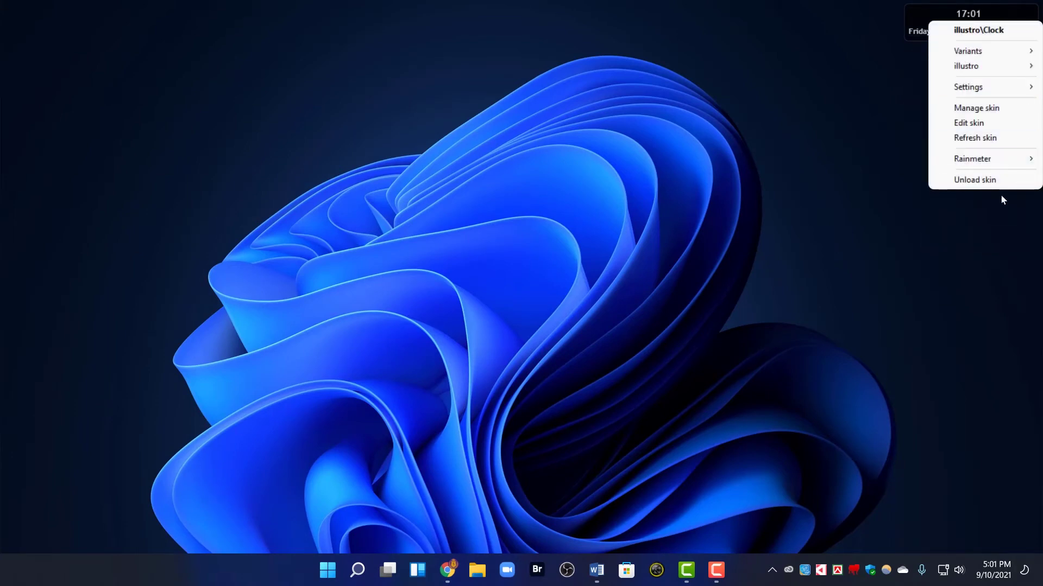
left_click(977, 180)
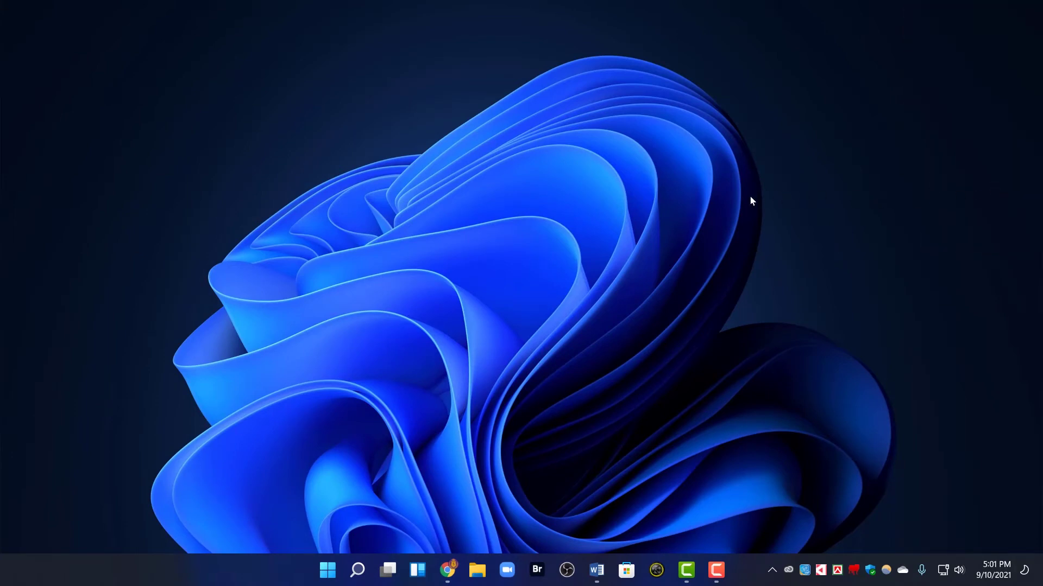
left_click(770, 571)
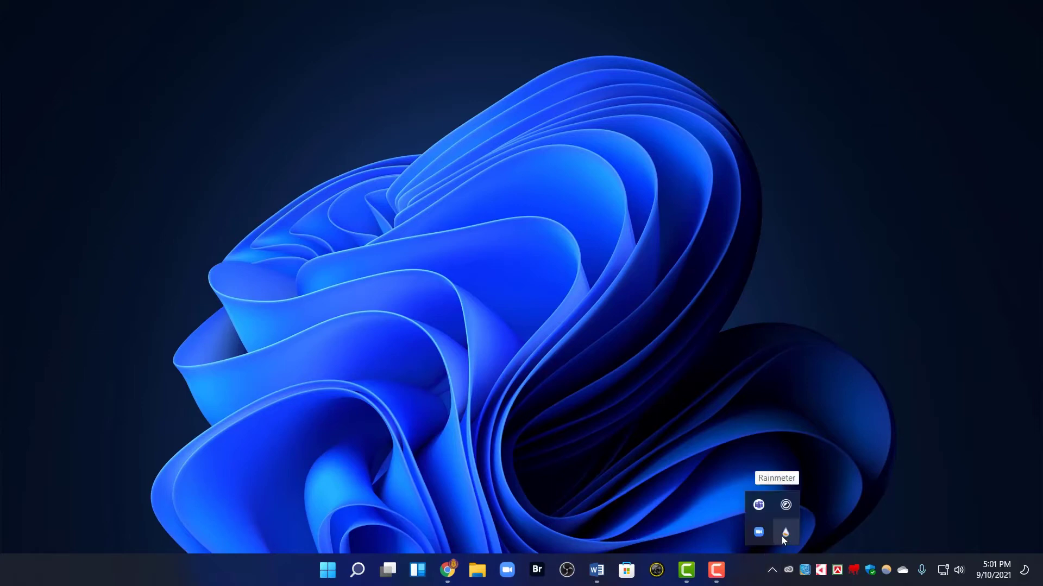
left_click(785, 533)
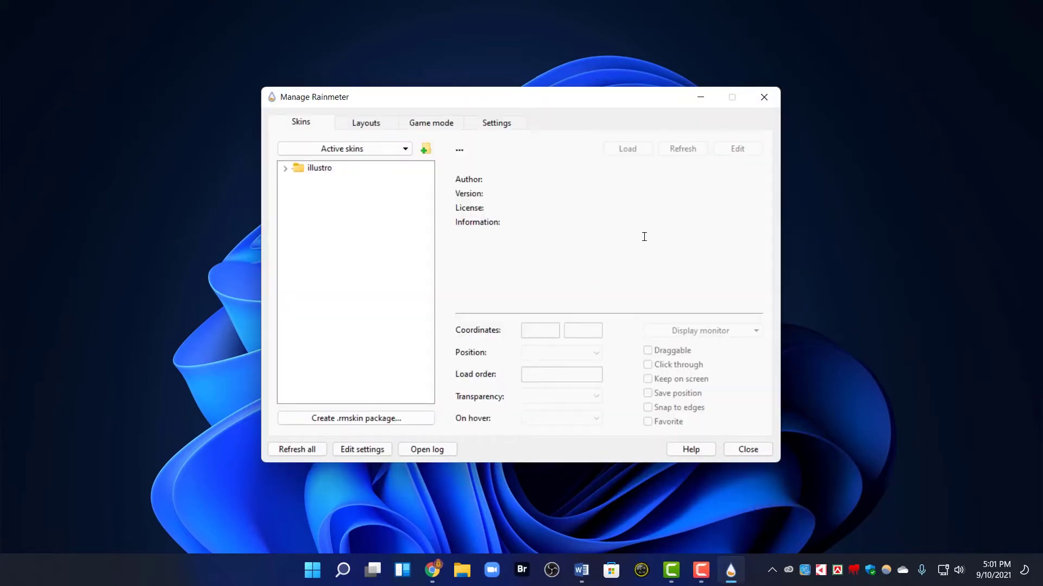
left_click(284, 170)
left_click(284, 169)
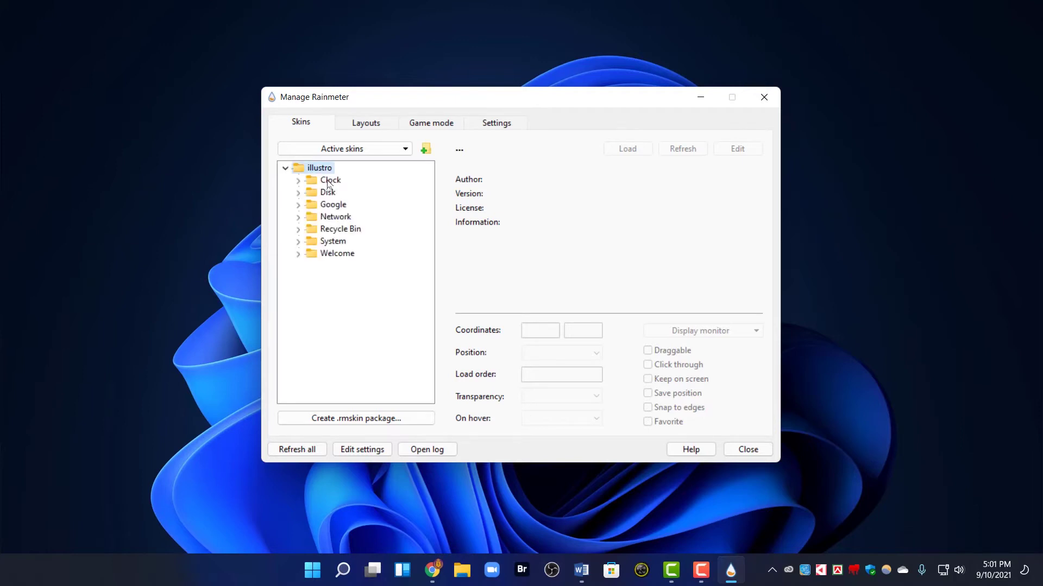
left_click(298, 181)
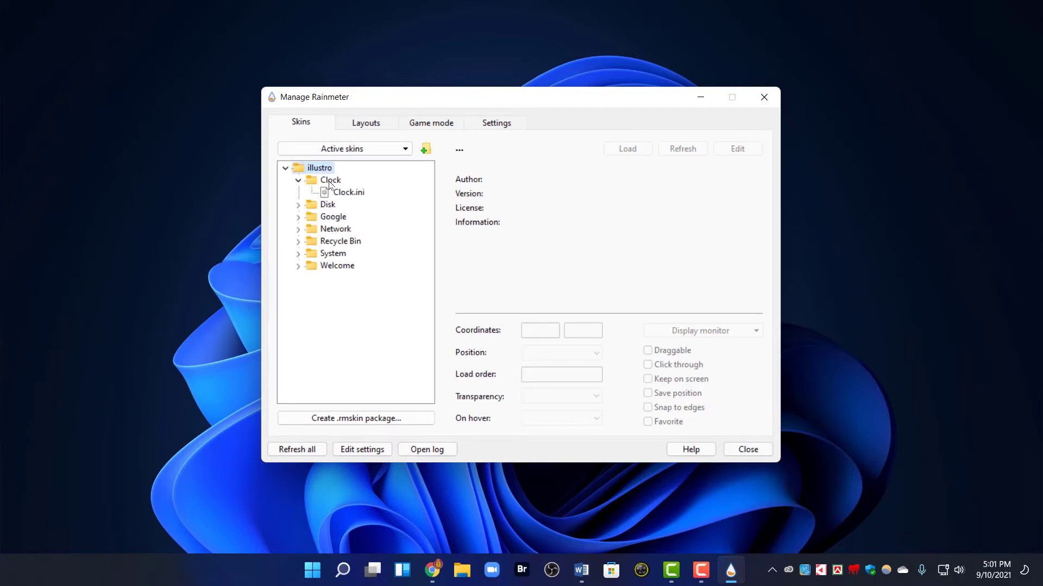
left_click(345, 197)
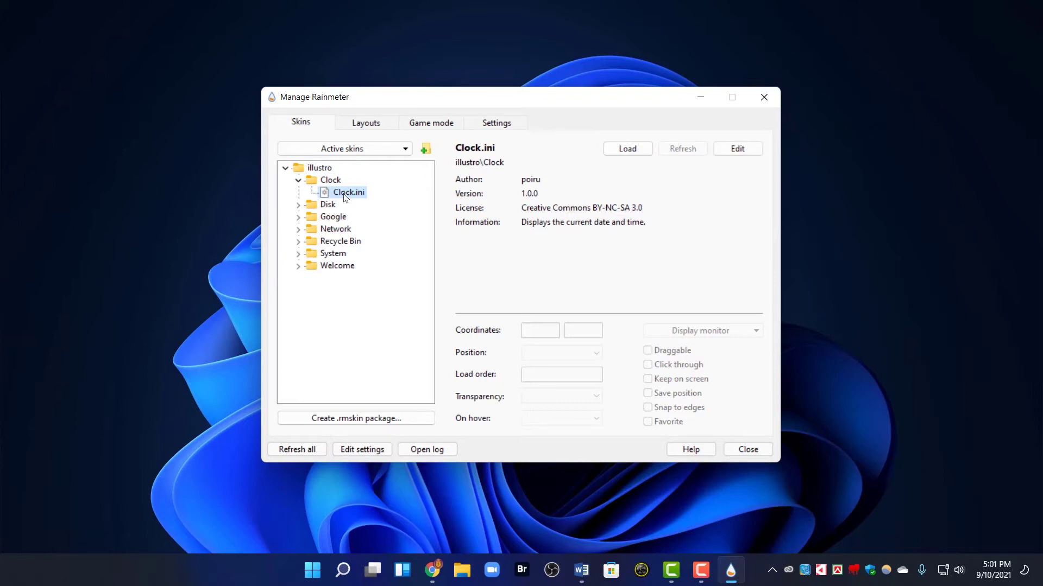
left_click(627, 155)
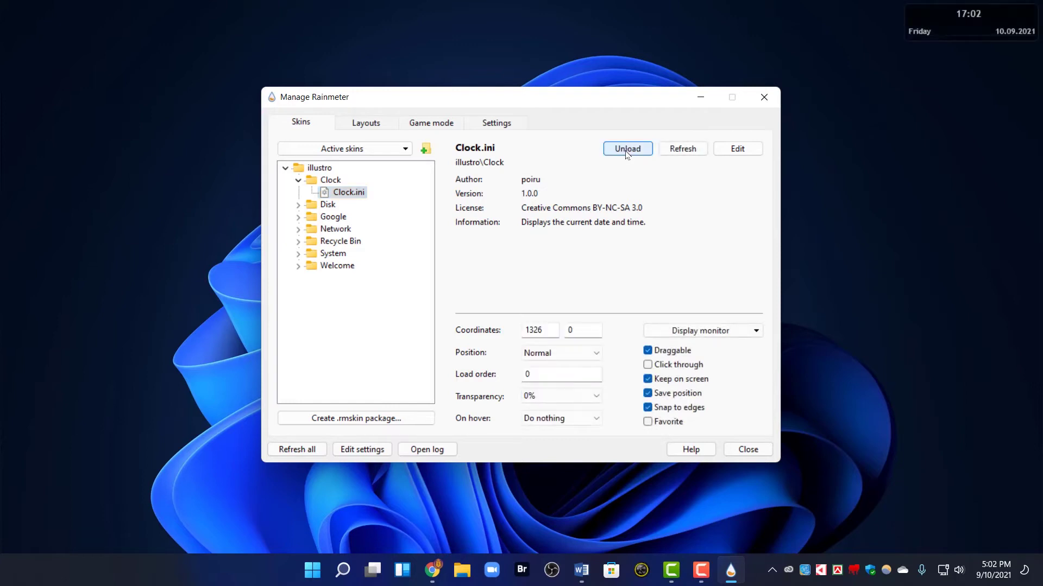
left_click_drag(978, 27, 956, 89)
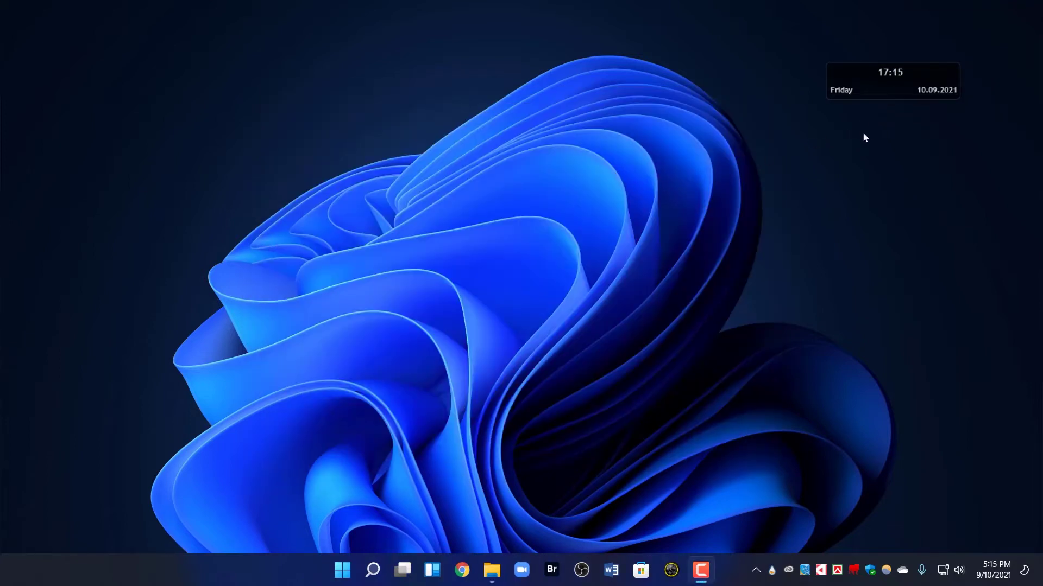
right_click(862, 82)
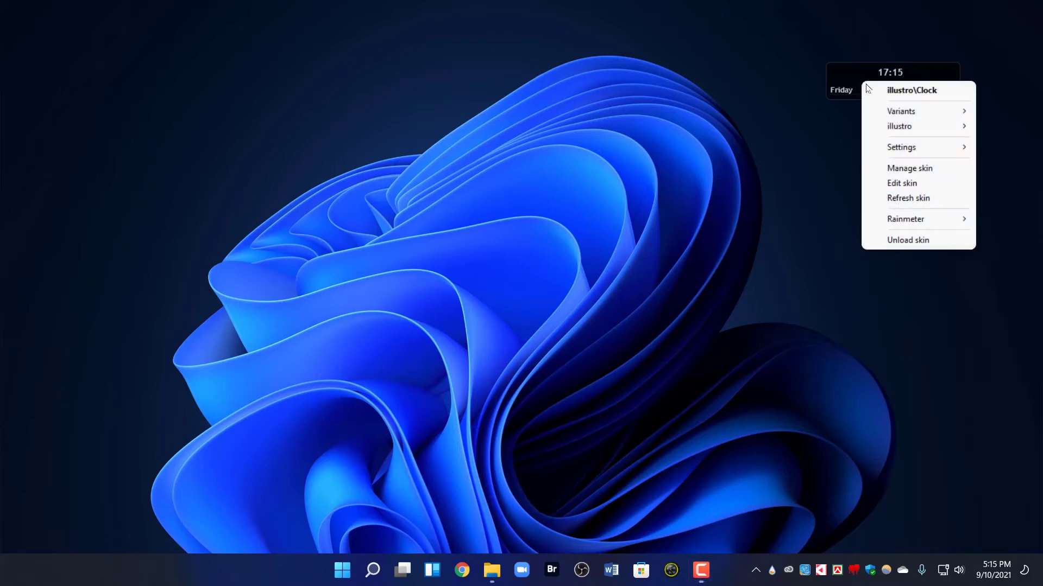
left_click(919, 240)
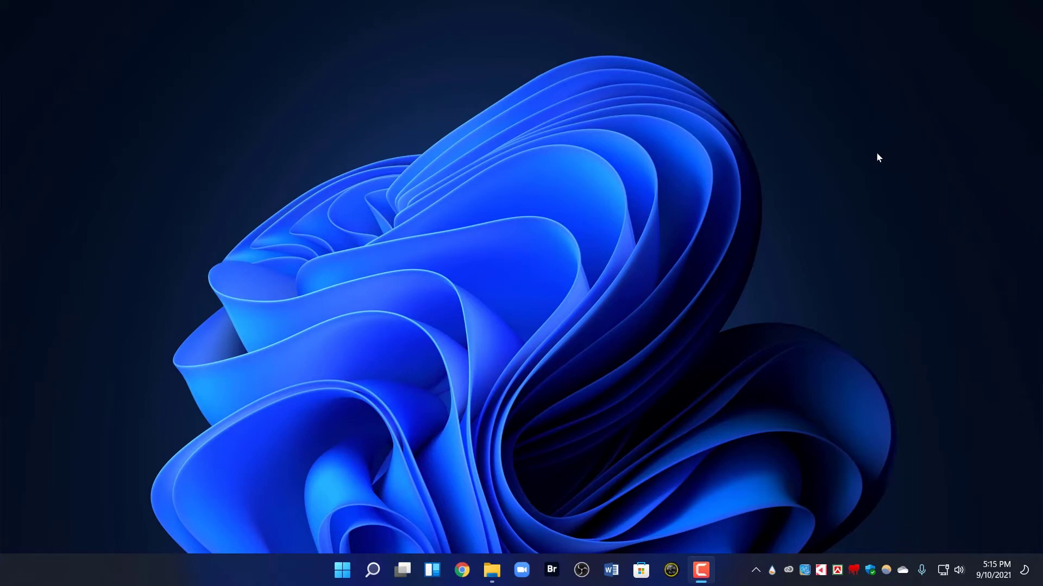
Reinstall 'Cowon Clock (Blue).rmskin' over the existing copy, then minimise the folder
left_click(491, 570)
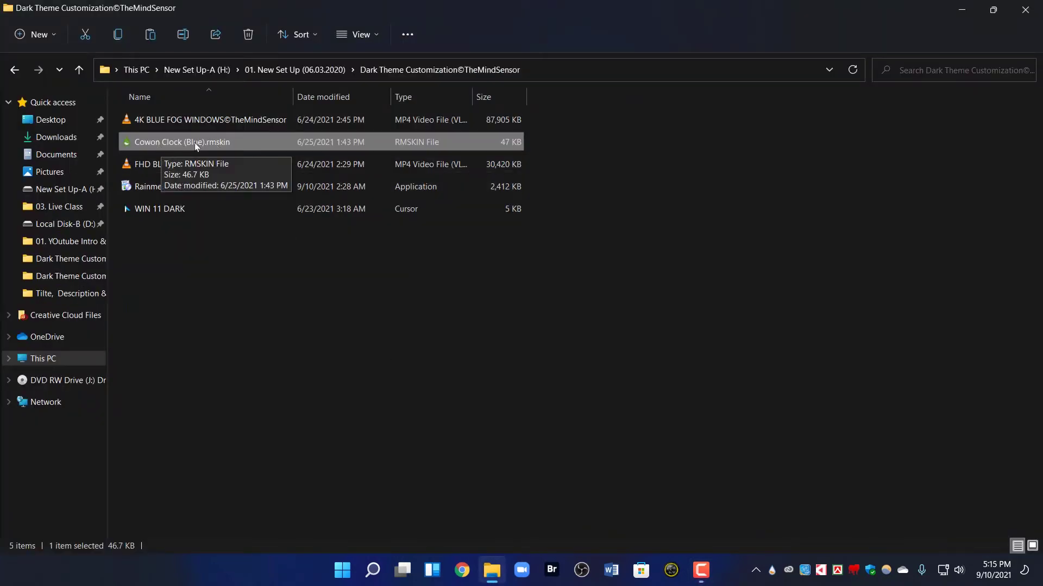
right_click(229, 143)
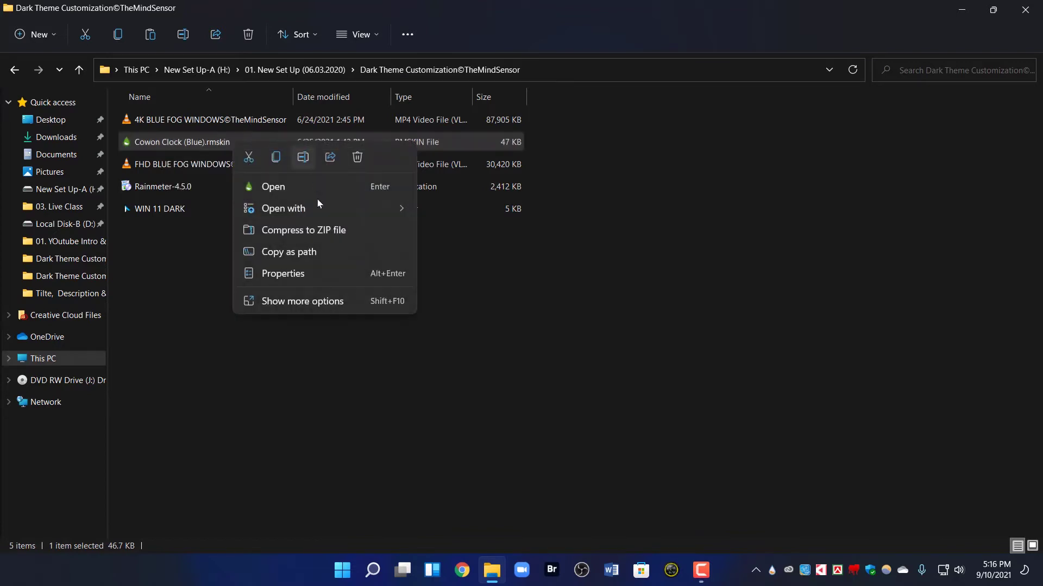
left_click(287, 301)
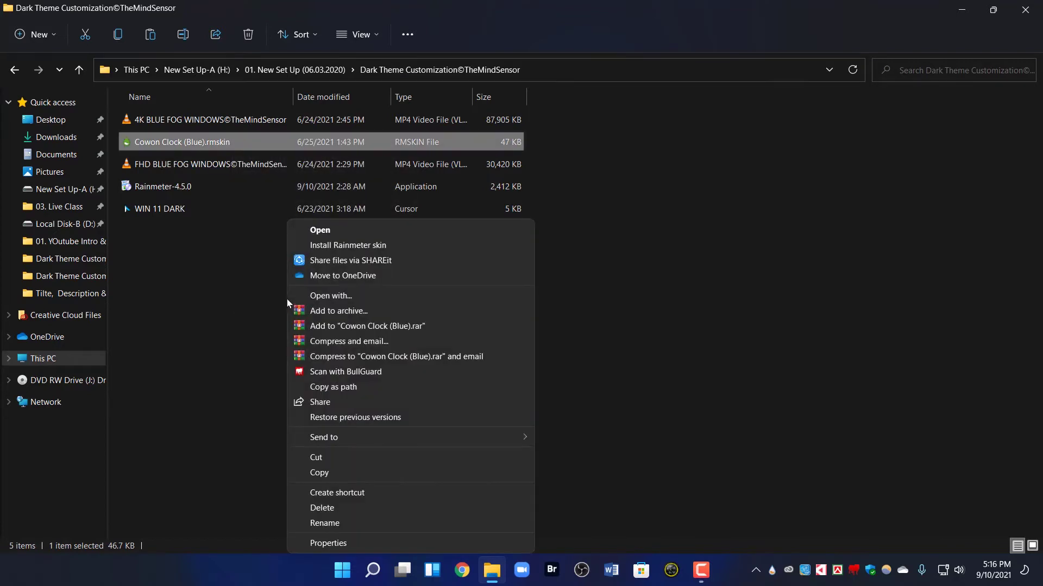
left_click(373, 245)
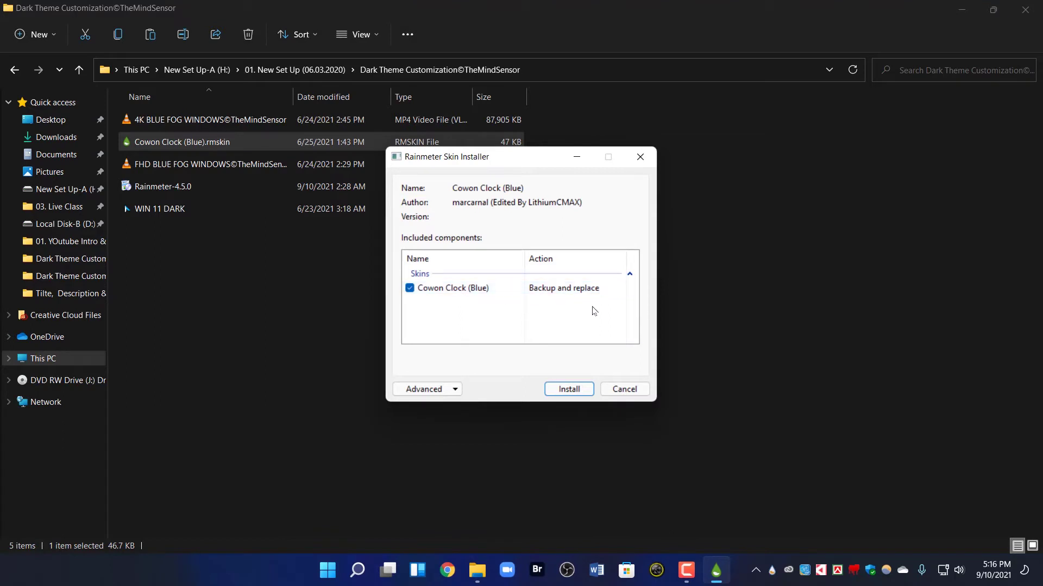
left_click(567, 391)
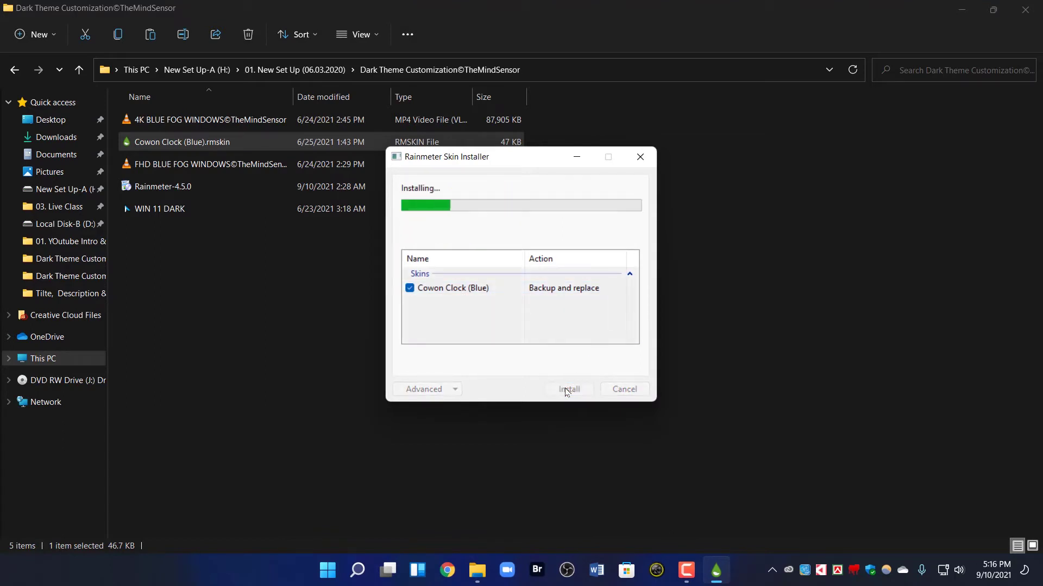
left_click(964, 10)
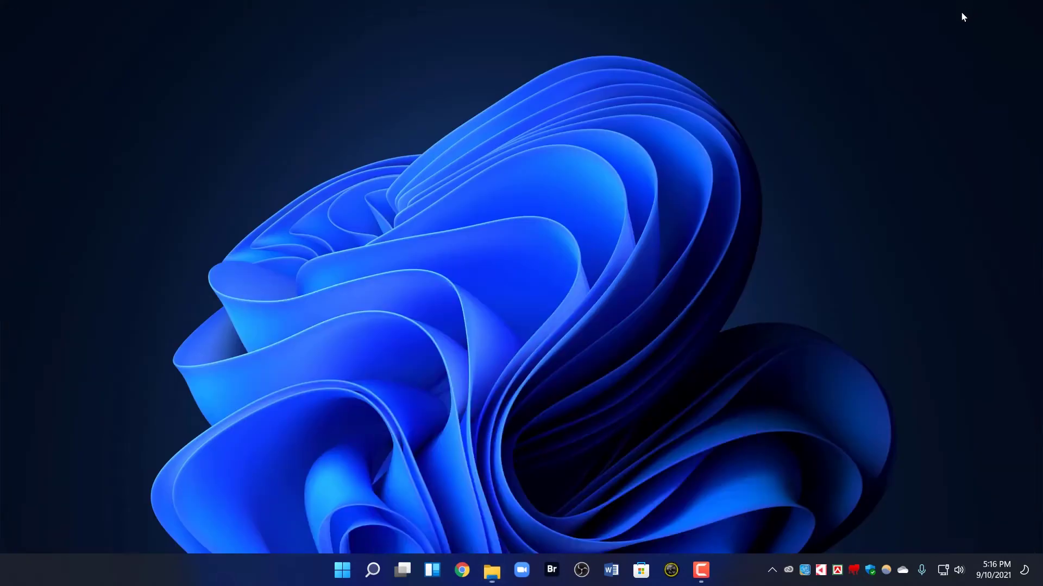
Load the Cowon Clock.ini skin from the Cowon Clock (Blue) folder in Manage Rainmeter
left_click(771, 570)
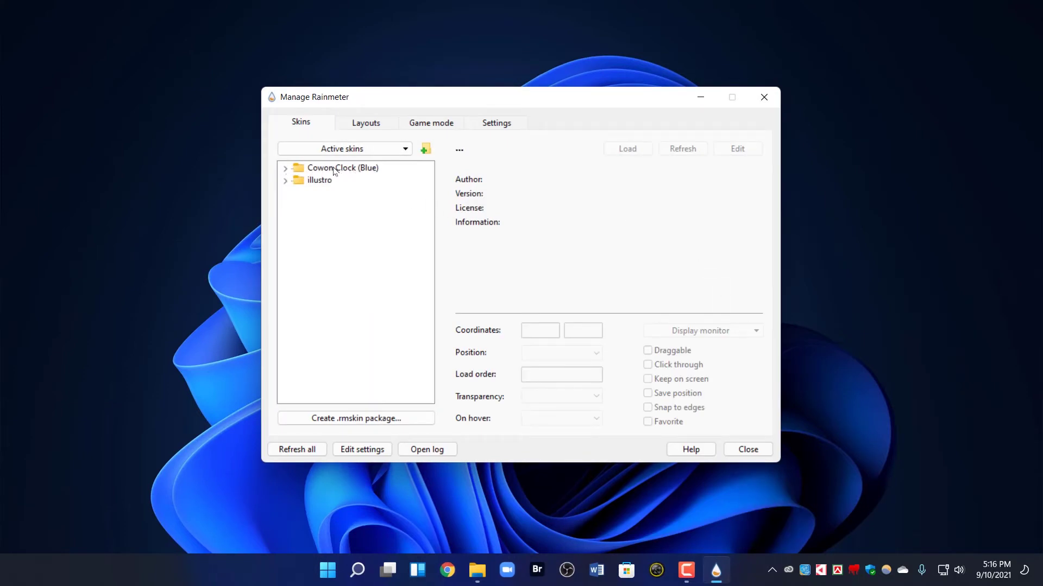
left_click(285, 170)
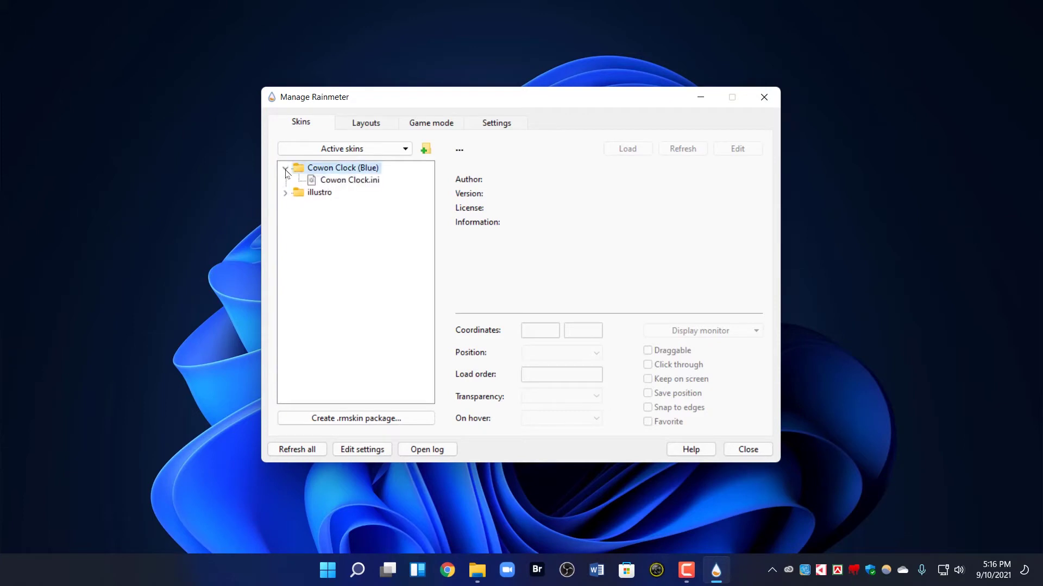
left_click(346, 181)
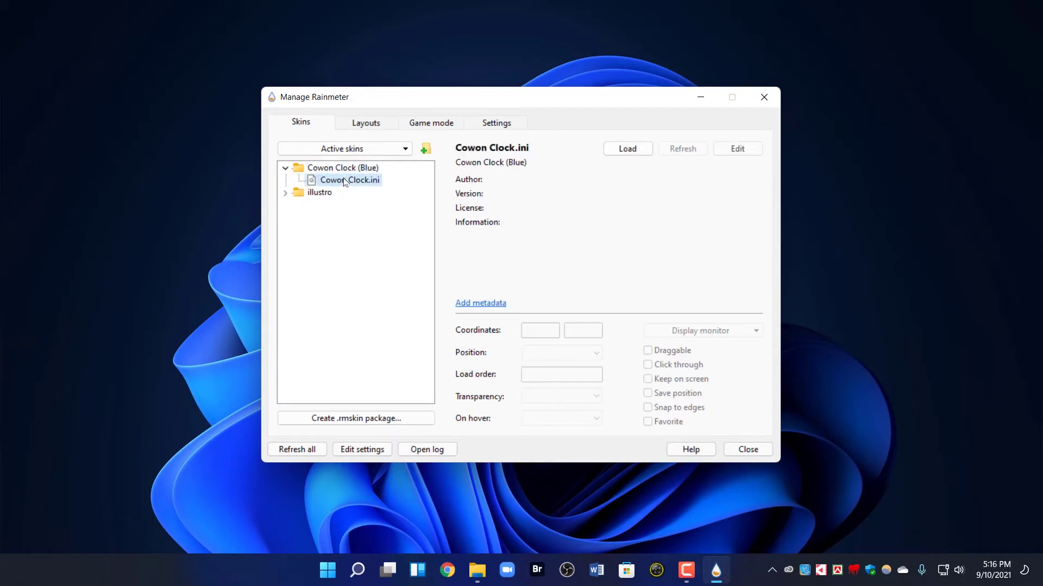
left_click(632, 153)
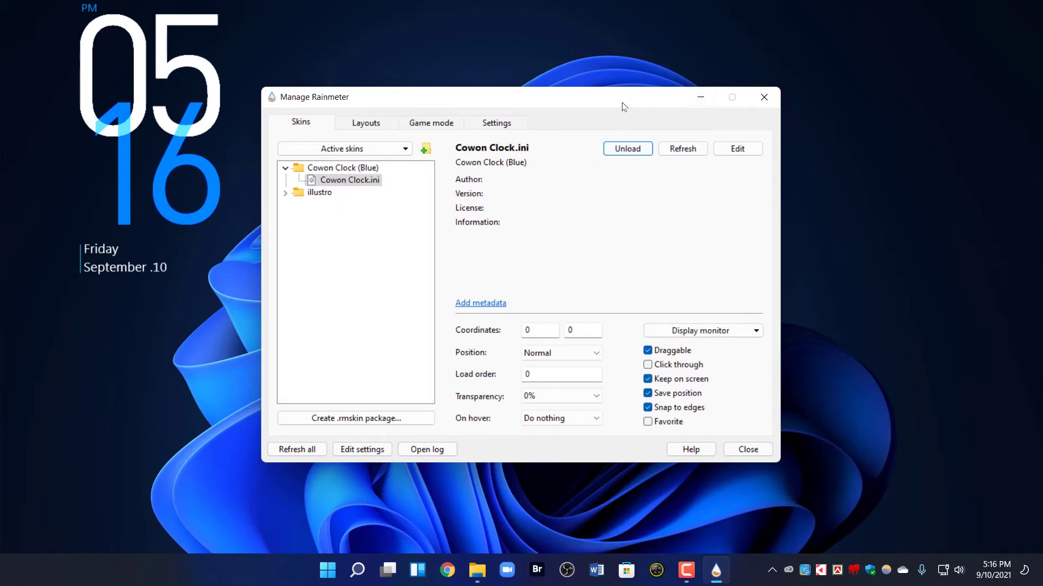
Minimise the skin manager and drag the Cowon clock to the desktop's top right
left_click_drag(622, 102, 428, 250)
left_click(186, 109)
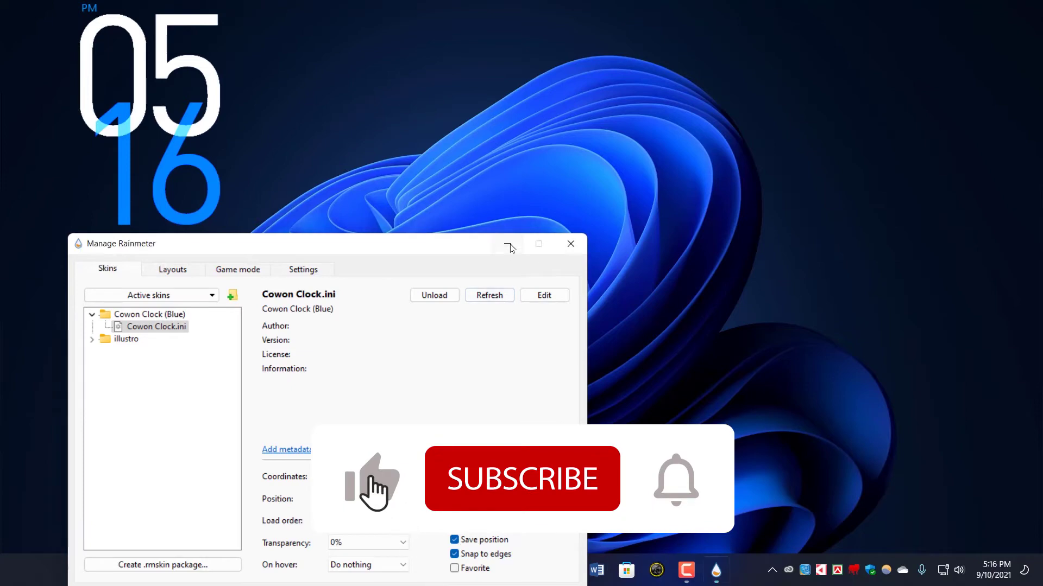
left_click(507, 244)
left_click_drag(138, 124, 894, 139)
Turn off Draggable in the Cowon clock skin's settings so it stays fixed
right_click(894, 152)
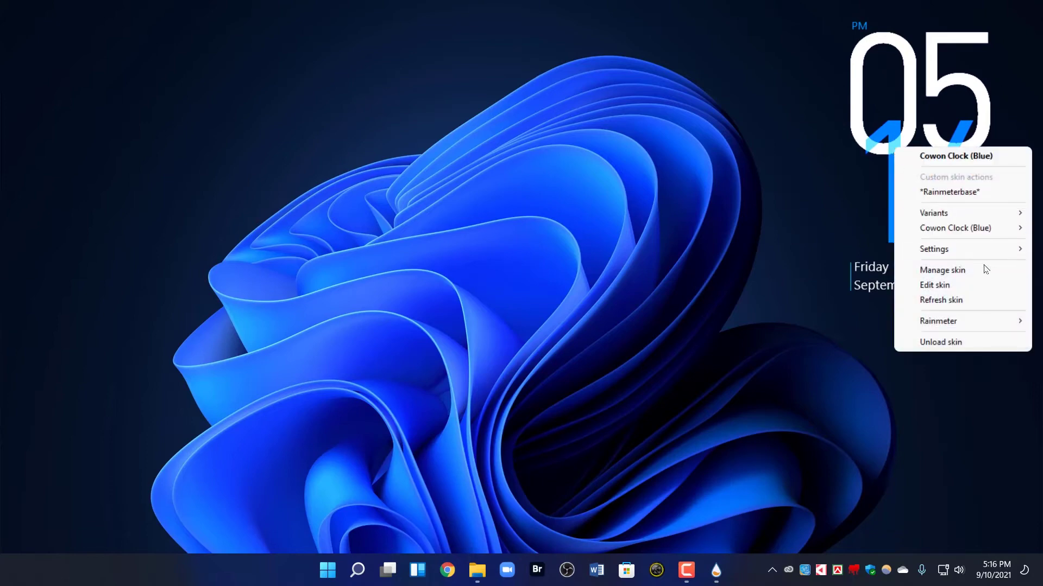
mouse_move(980, 255)
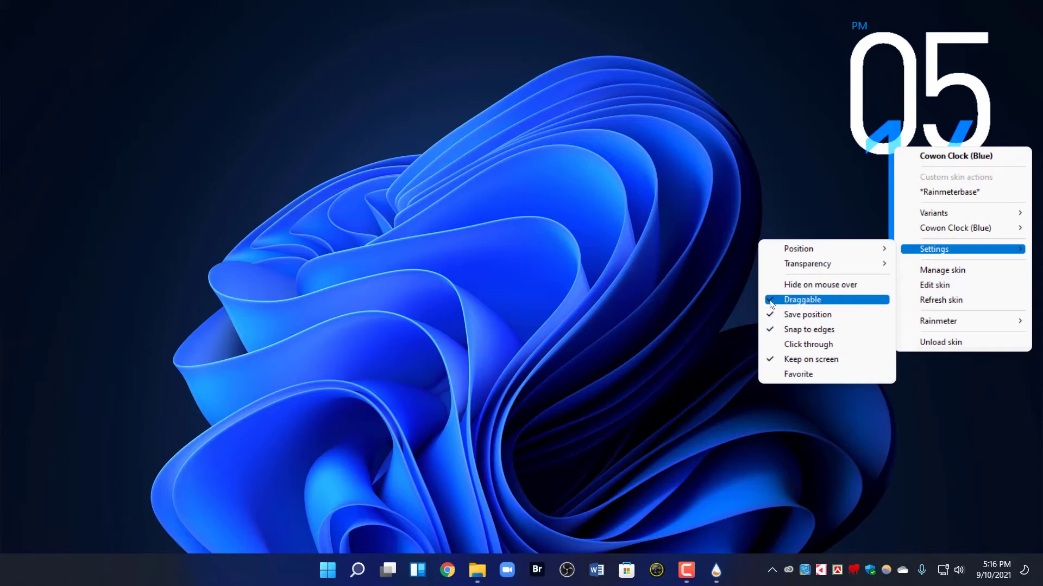
left_click(772, 304)
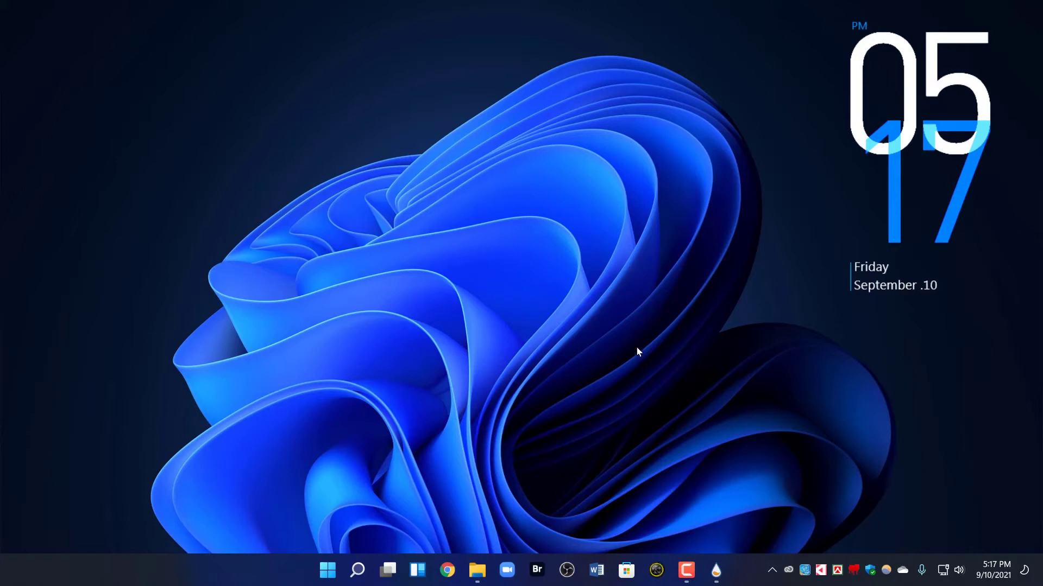
Search Microsoft Store for 'live wallpaper'
left_click(626, 569)
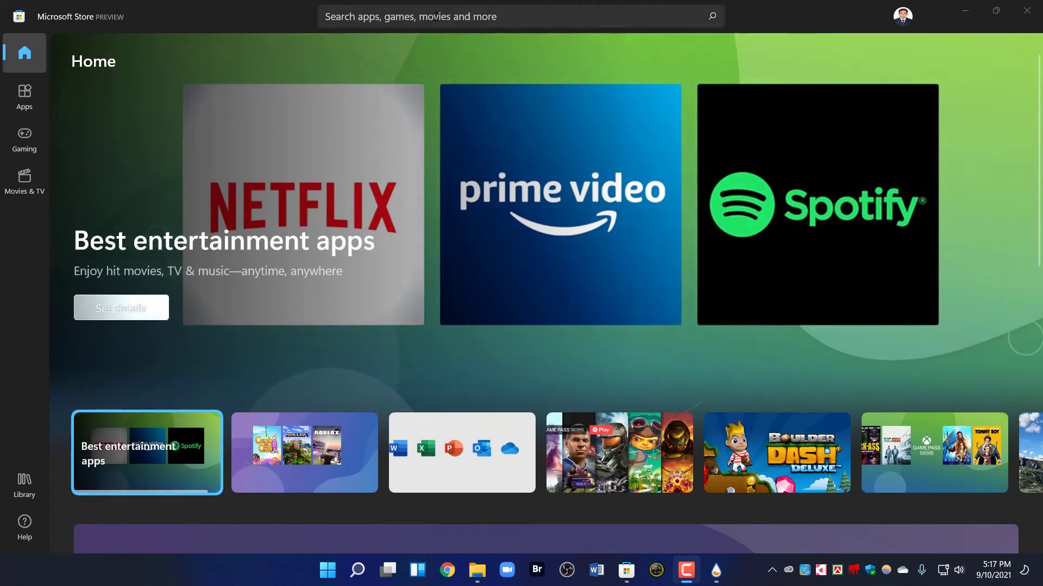
left_click(435, 16)
type("l")
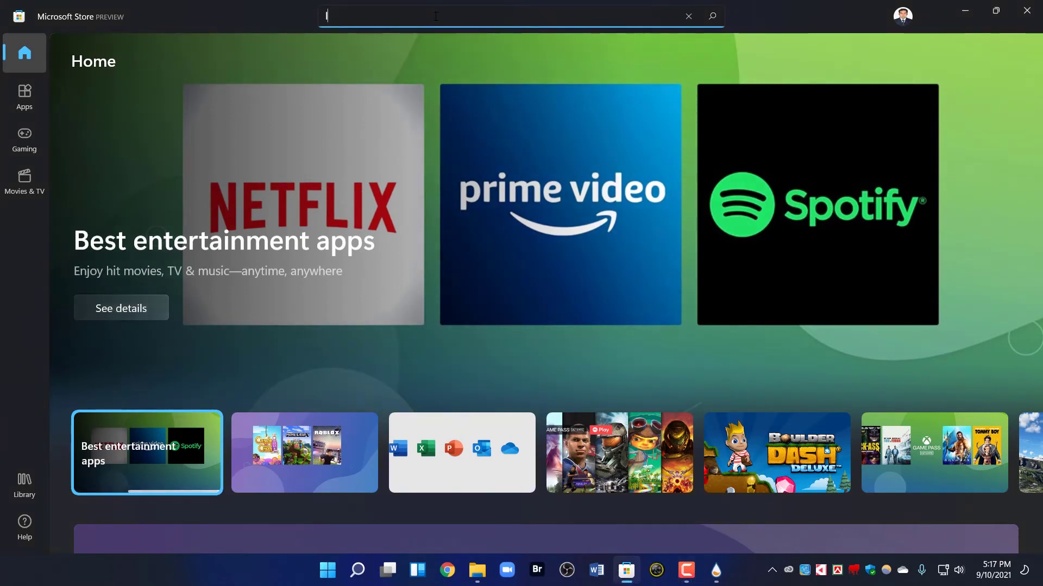
type("ive wallpaer")
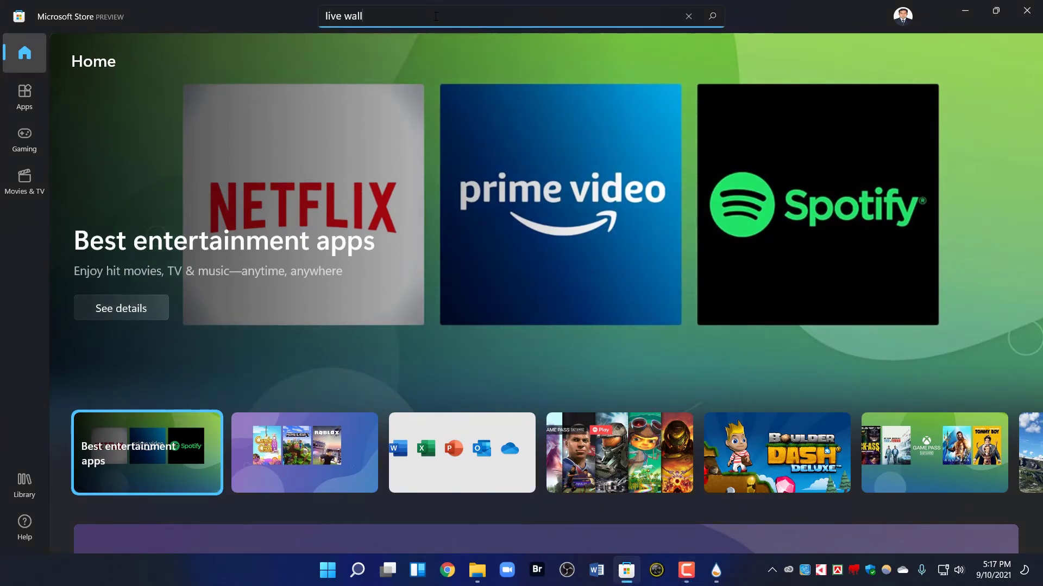
key("BackSpace")
key("BackSpace")
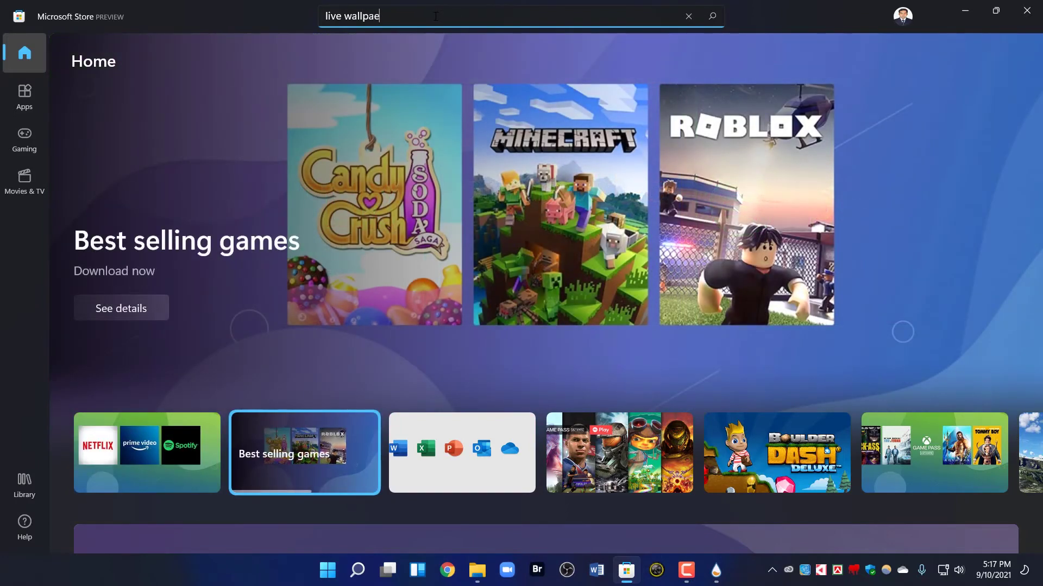
type("per")
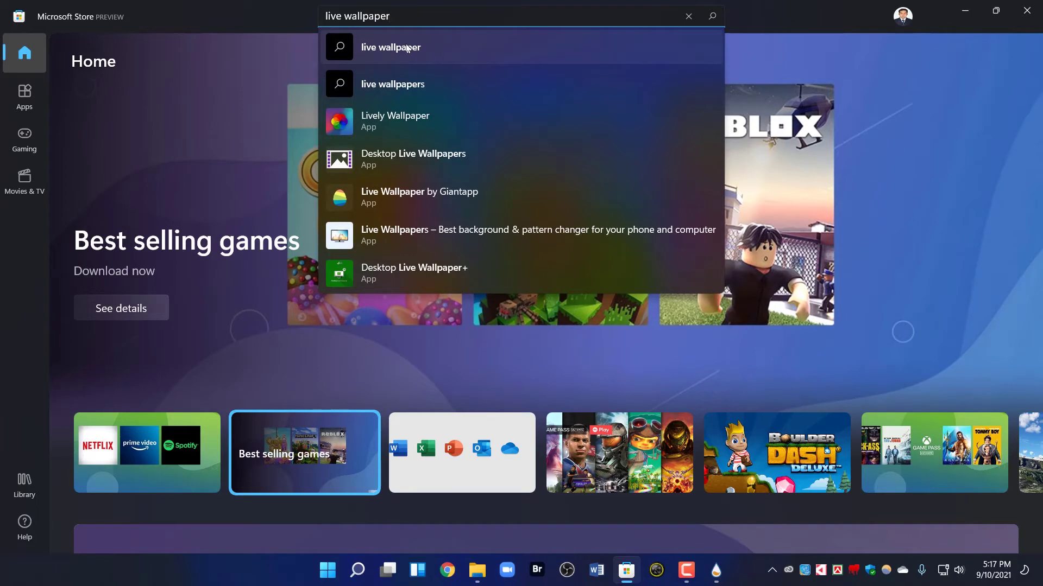
left_click(407, 47)
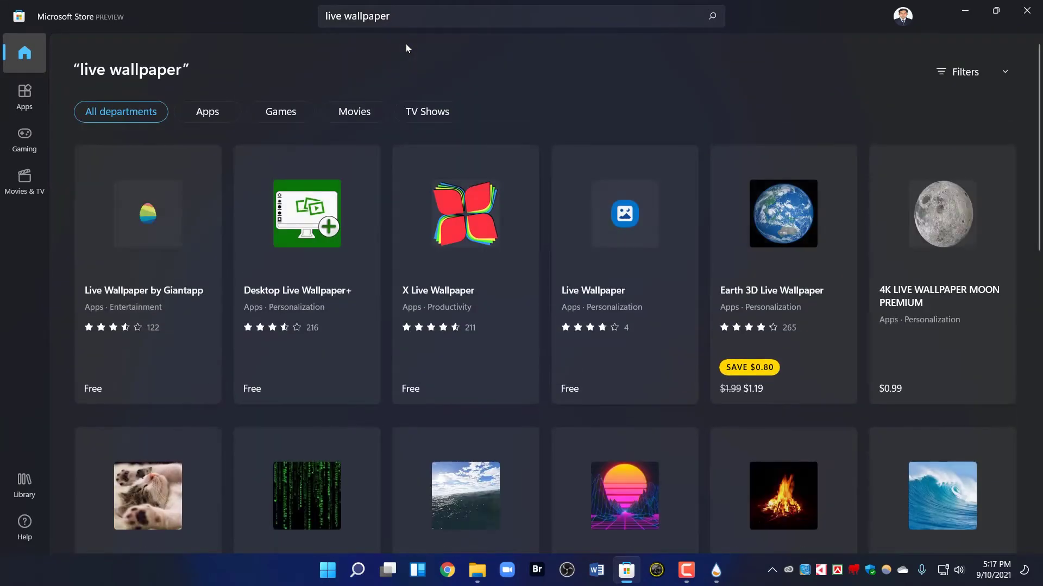
Open the Lively Wallpaper app page from the search suggestions
scroll(424, 256, "down", 5)
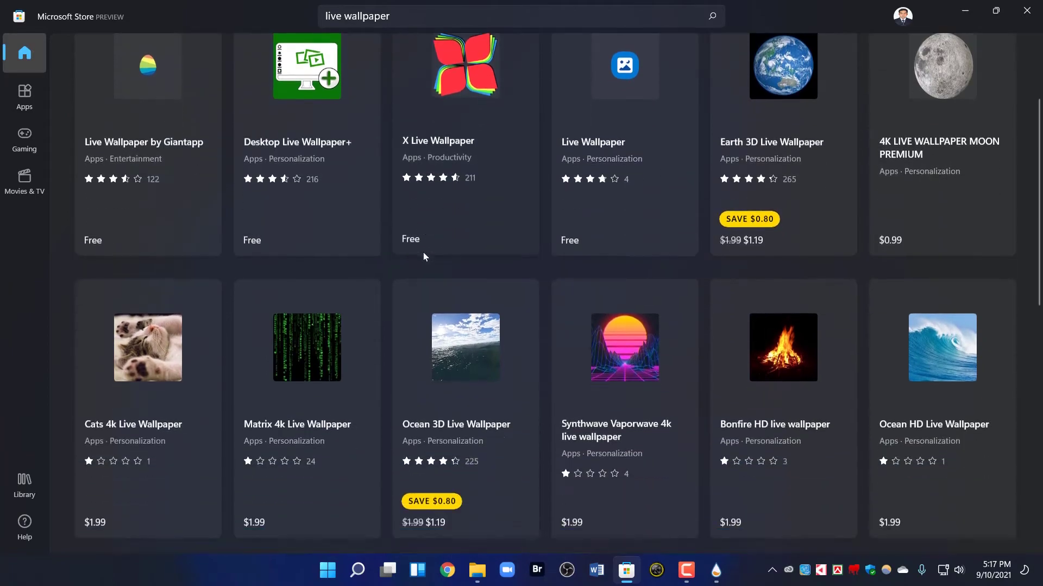
scroll(424, 255, "down", 2)
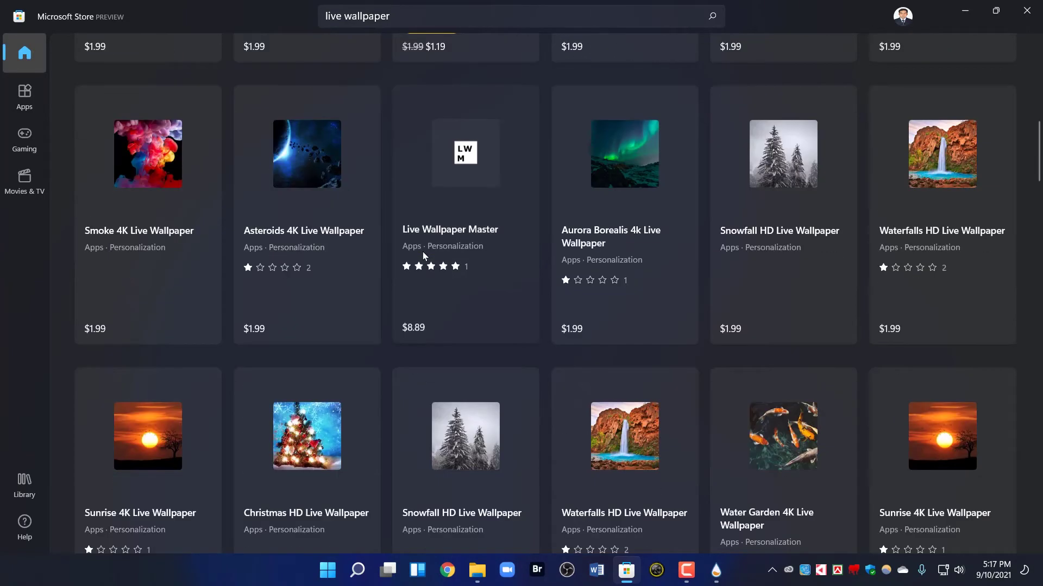
scroll(422, 252, "up", 8)
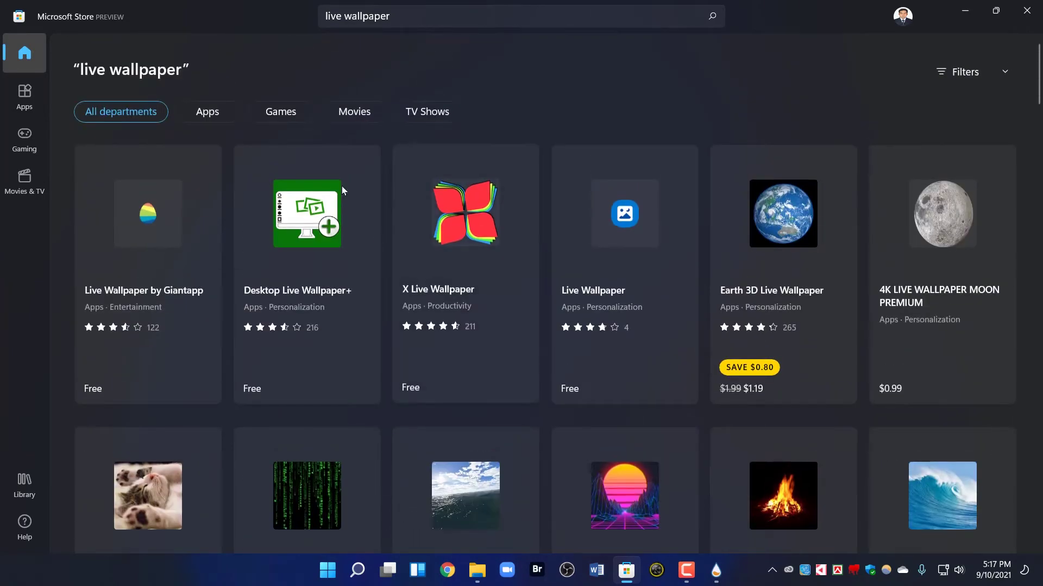
left_click(413, 21)
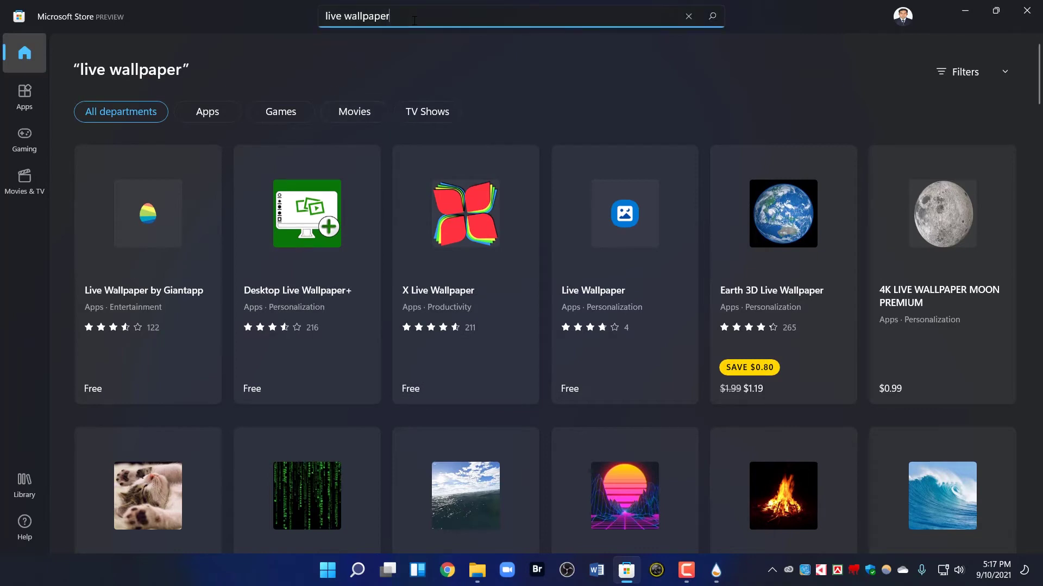
key("BackSpace")
key("BackSpace")
key("BackSpace")
key("BackSpace")
key("BackSpace")
key("BackSpace")
key("BackSpace")
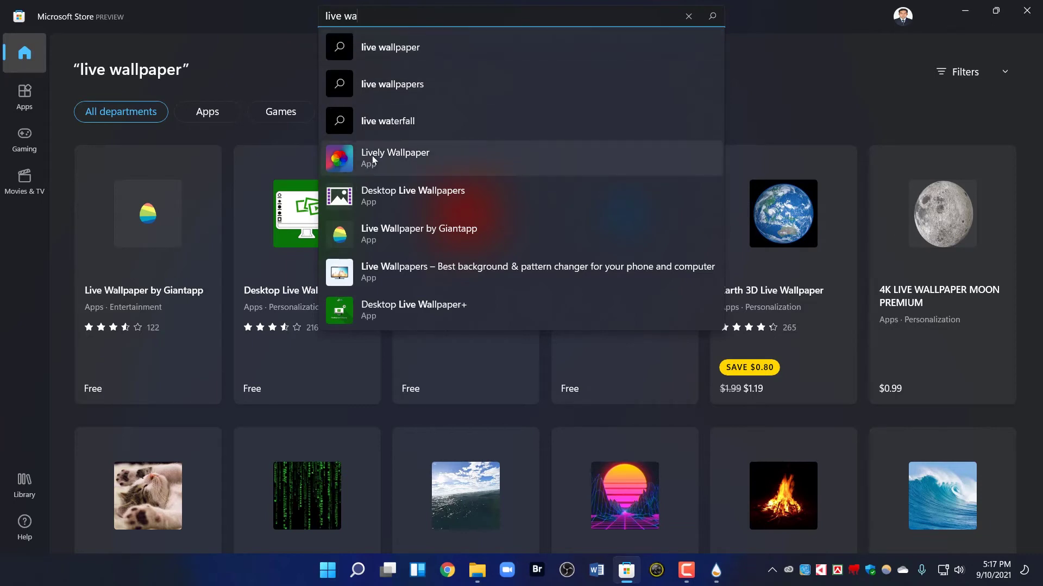
left_click(409, 161)
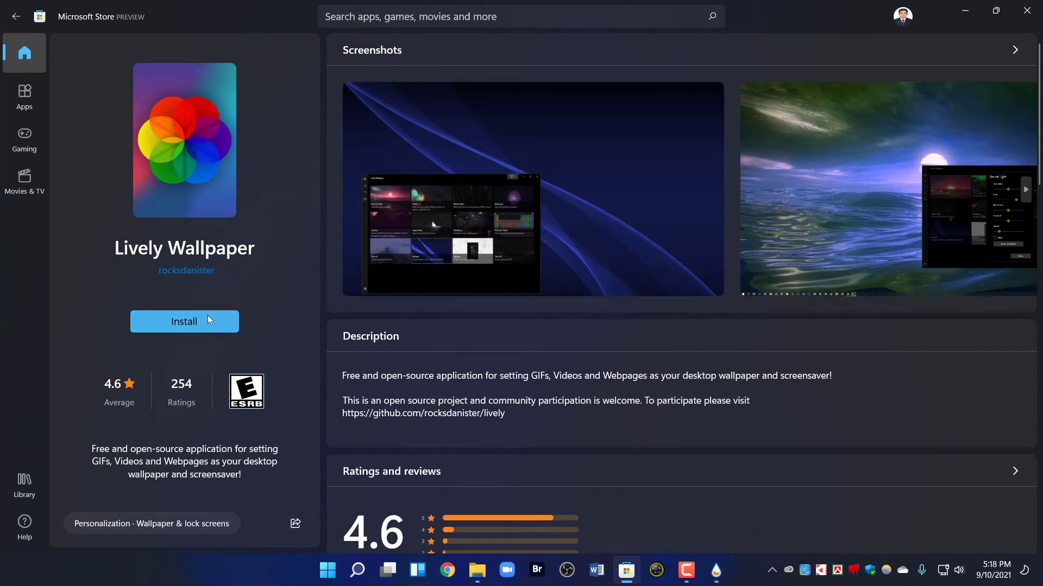
Install Lively Wallpaper from the Store and open it once installed
left_click(205, 322)
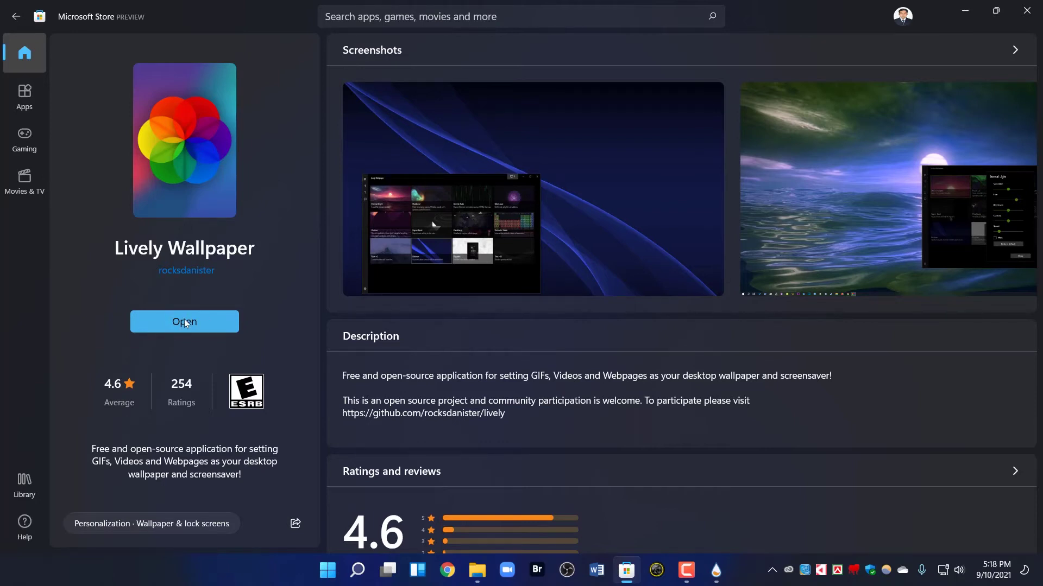
left_click(185, 322)
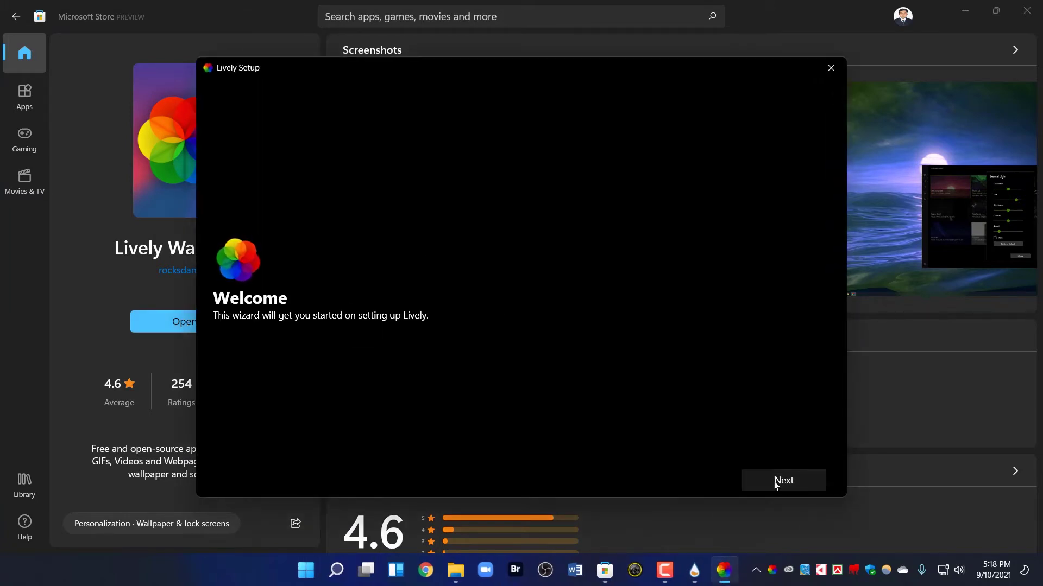
Complete Lively setup with Start with Windows on and Taskbar Theme set to OFF
left_click_drag(320, 67, 353, 104)
left_click(813, 518)
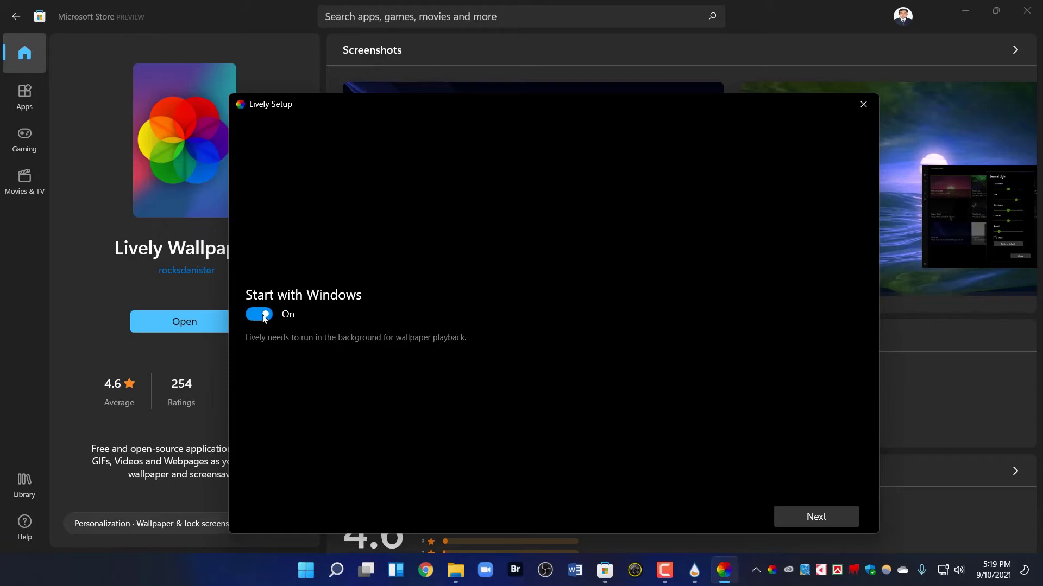
left_click(818, 518)
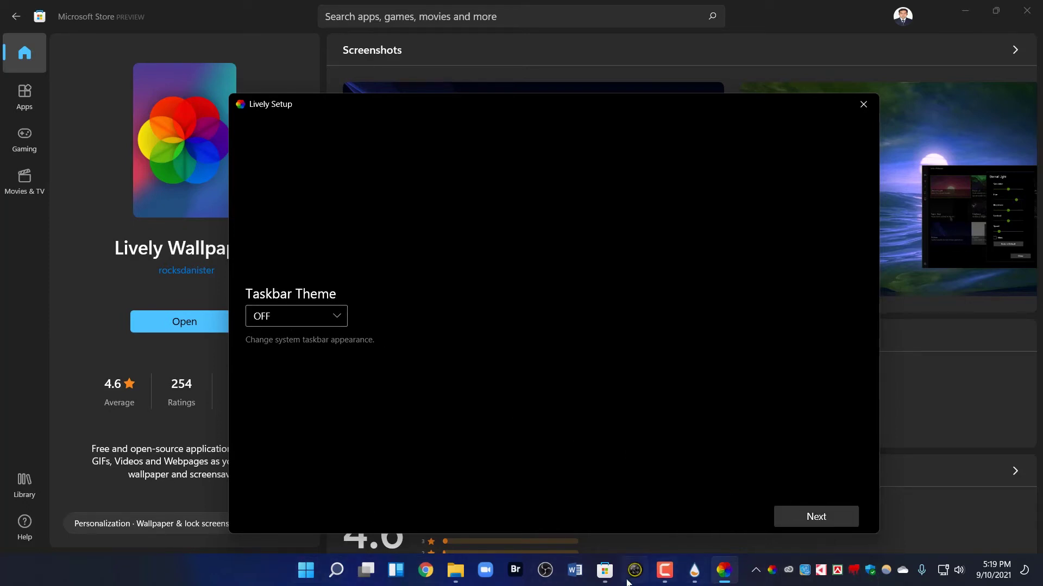
left_click(323, 314)
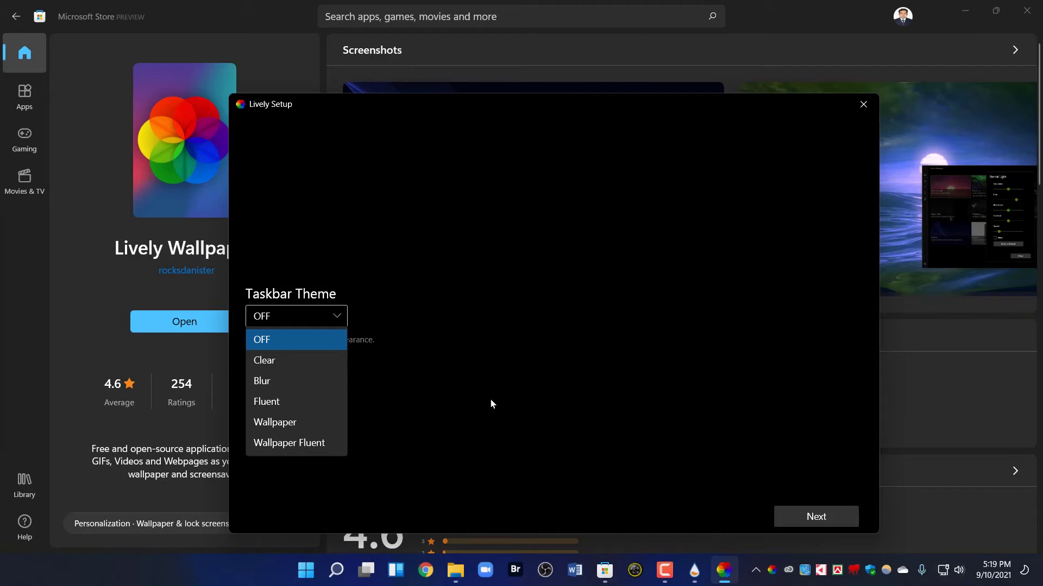
left_click(292, 316)
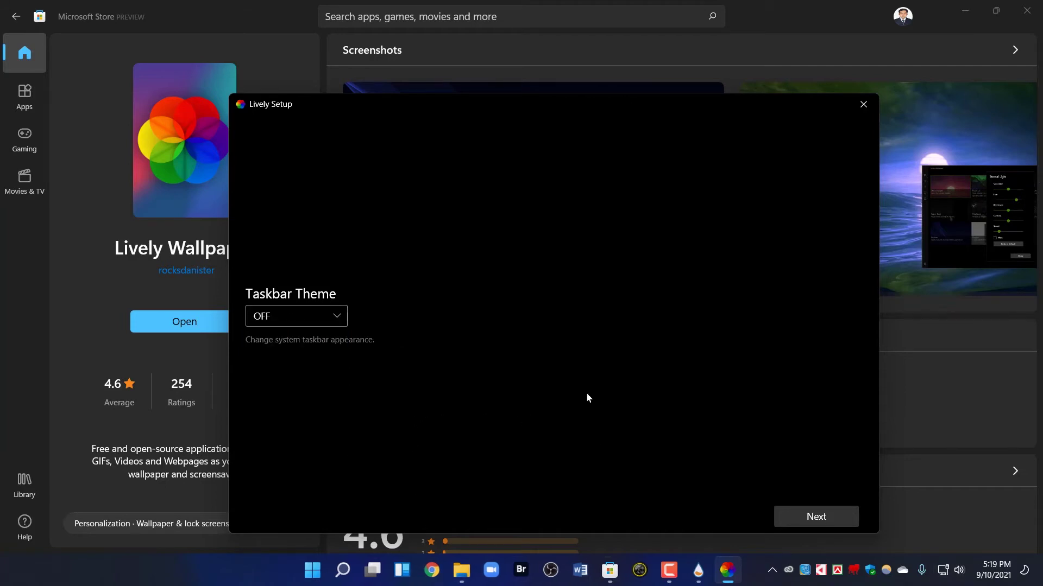
left_click(819, 517)
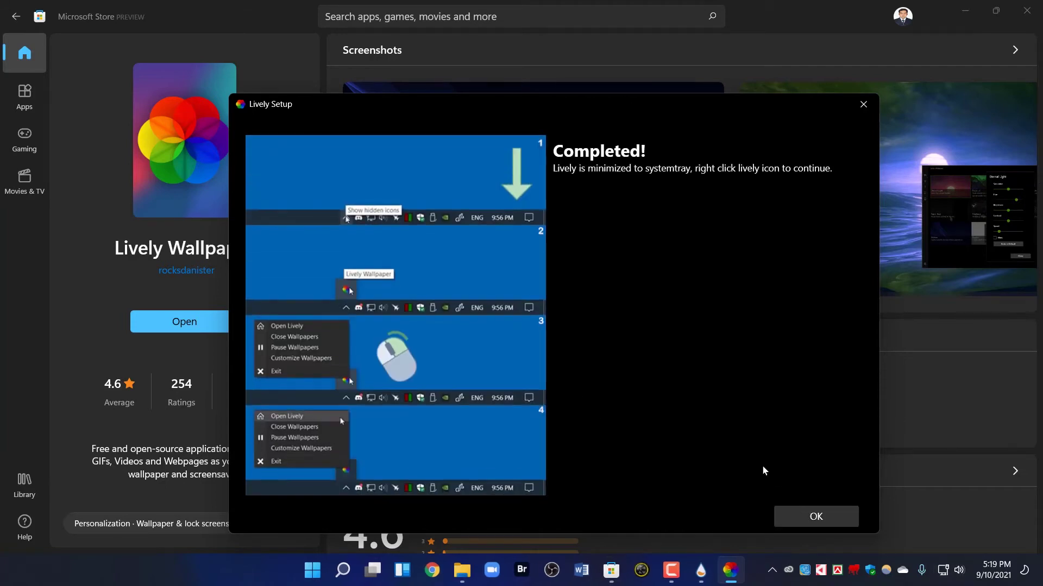
left_click(824, 517)
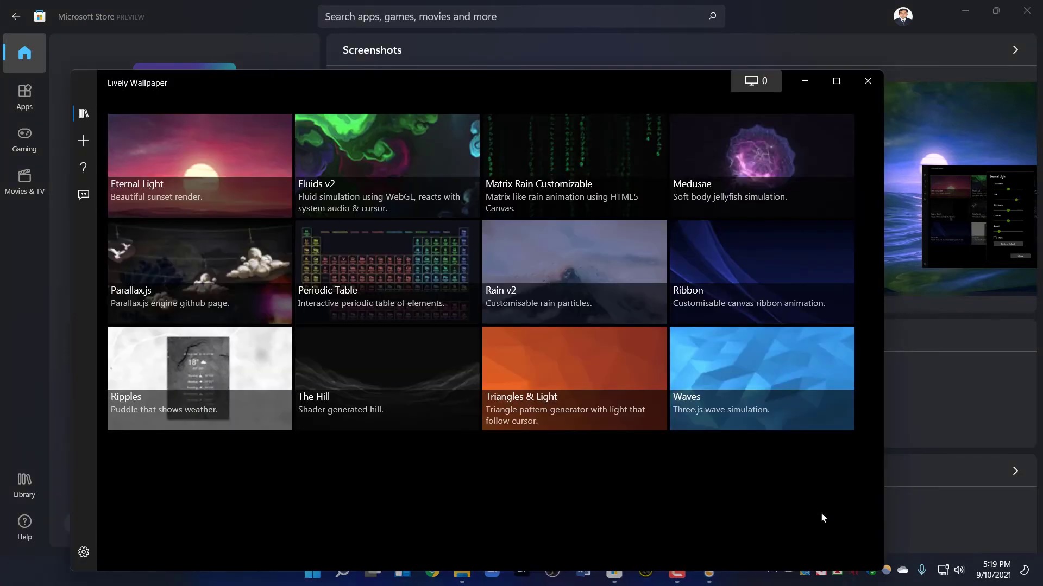
Maximise the Lively Wallpaper window and go to the Add Wallpaper page
left_click_drag(305, 87, 332, 53)
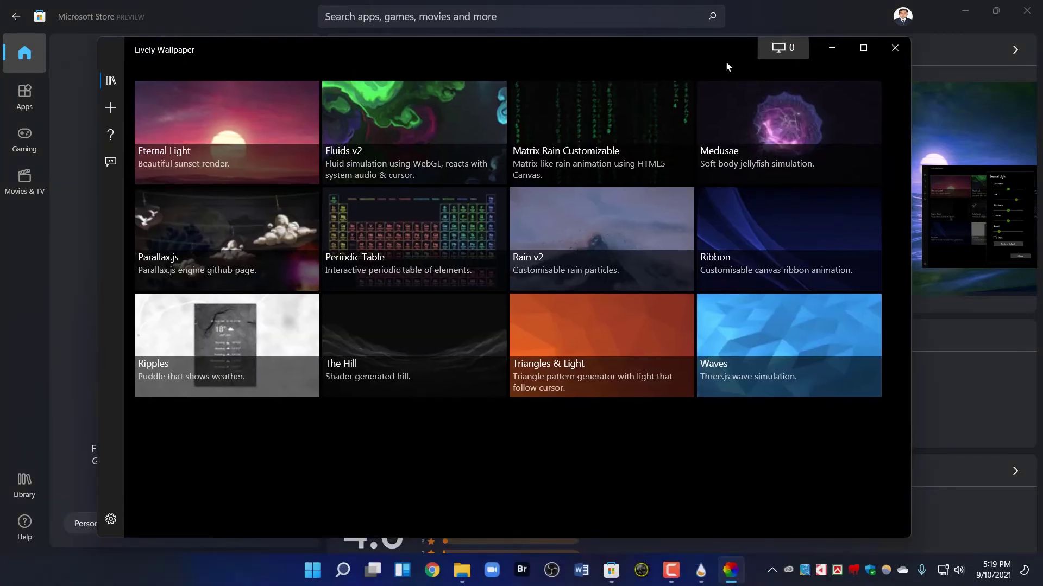
left_click(864, 50)
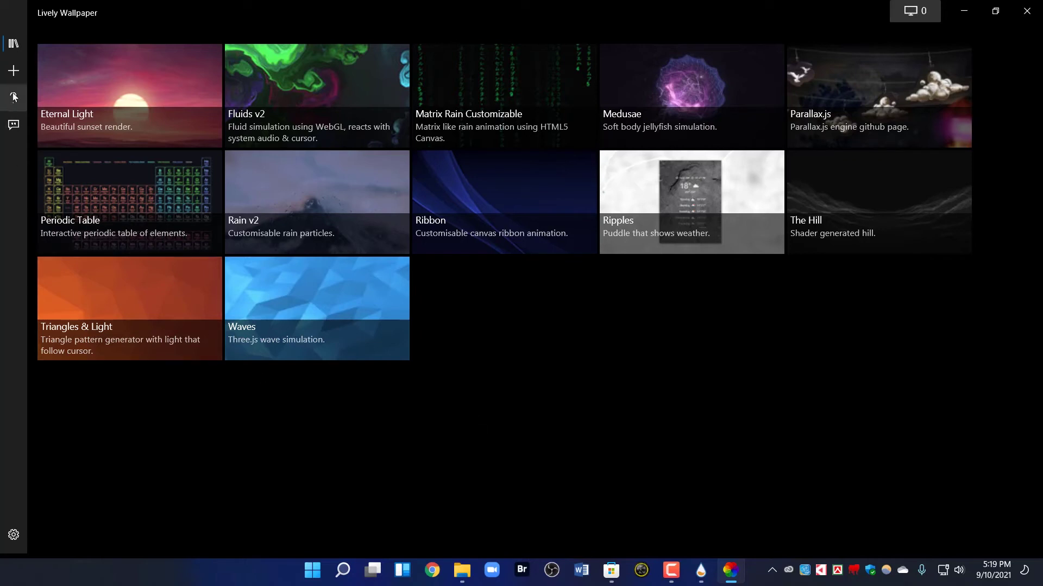
left_click(14, 71)
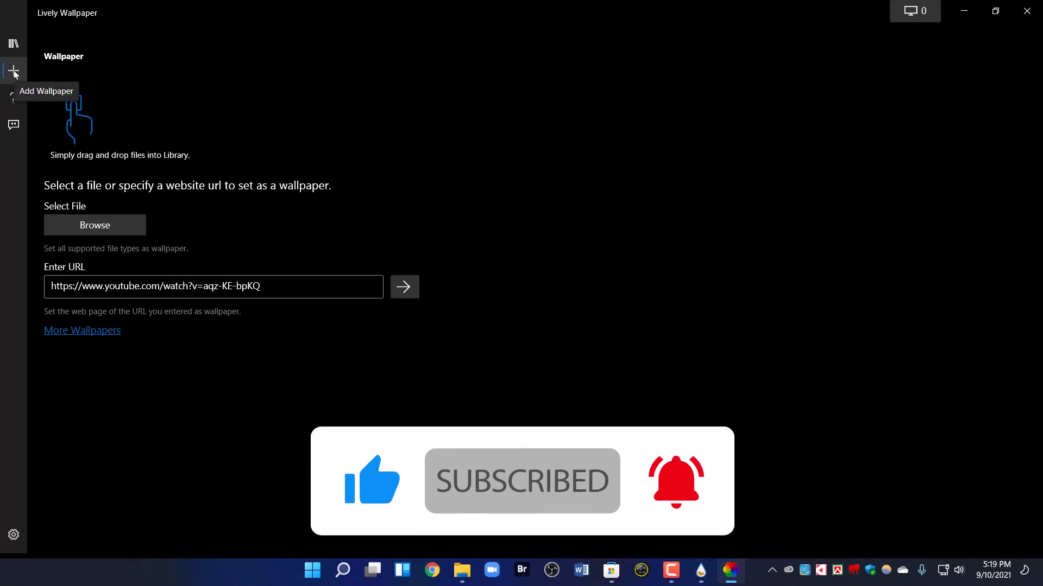
Browse for a local file and navigate to the Dark Theme Customization folder
left_click(96, 224)
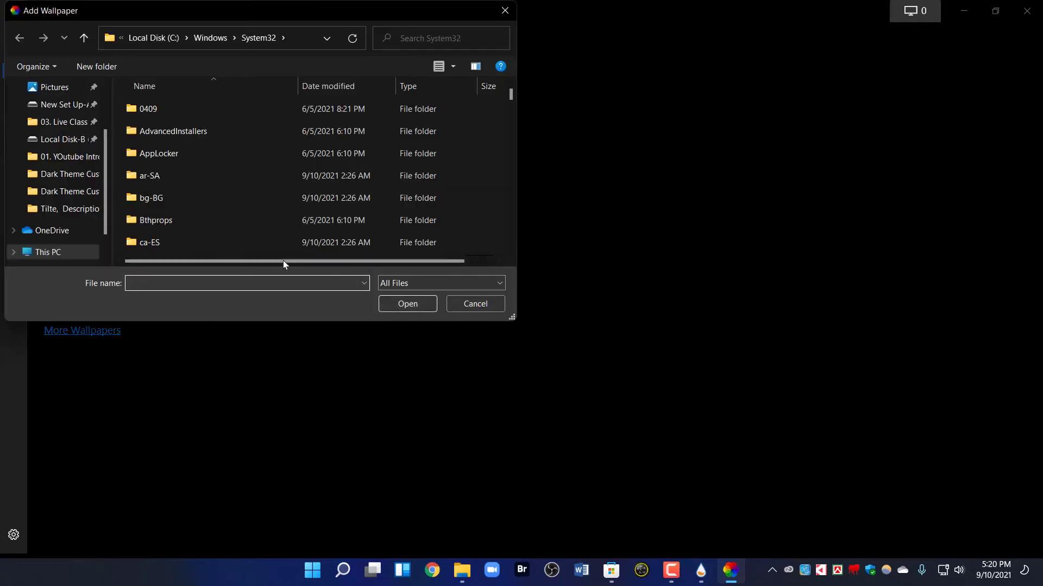
scroll(177, 149, "down", 2)
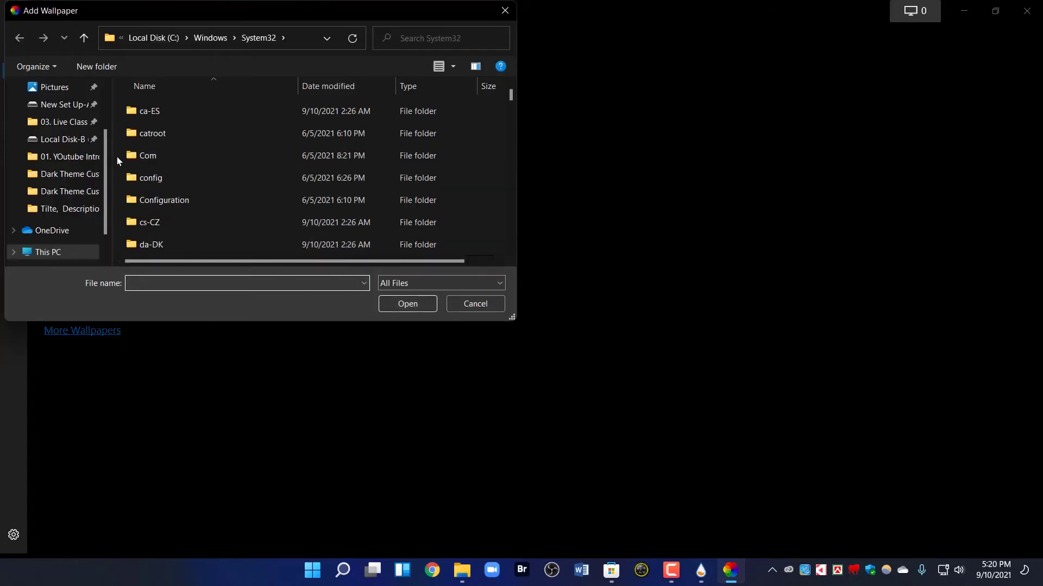
scroll(109, 171, "down", 1)
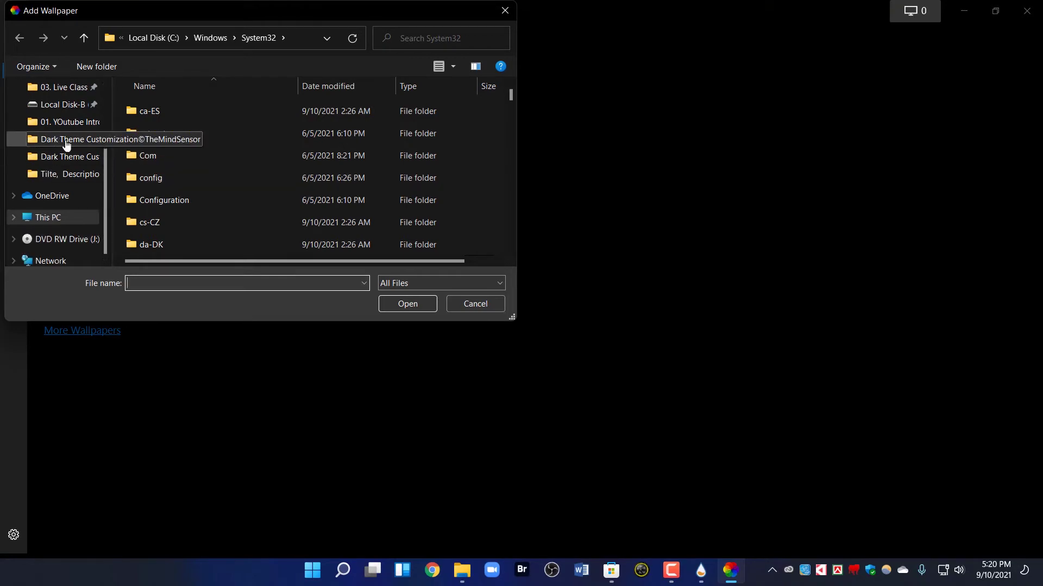
left_click(65, 142)
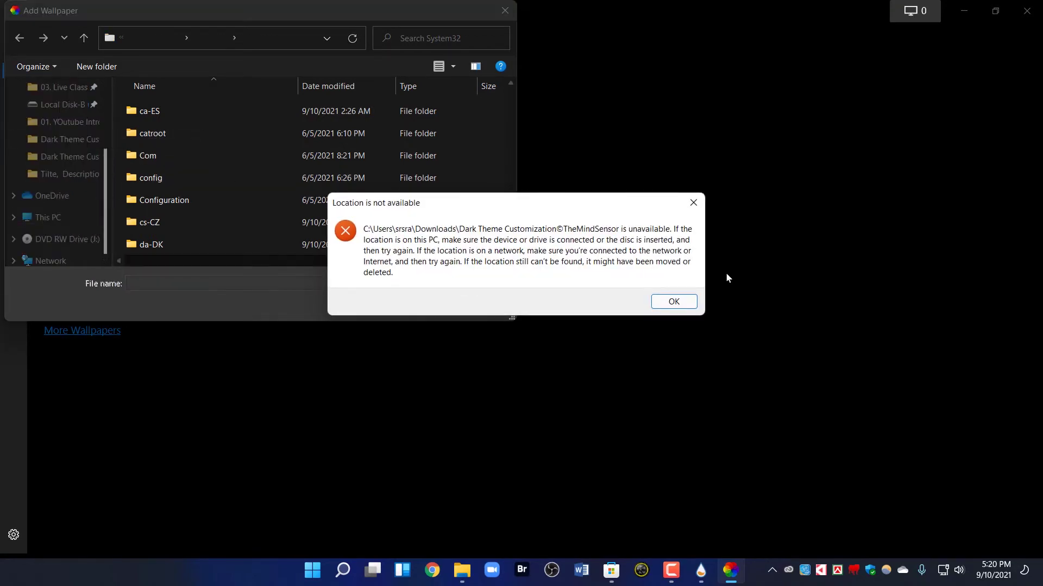
left_click(674, 302)
left_click(50, 174)
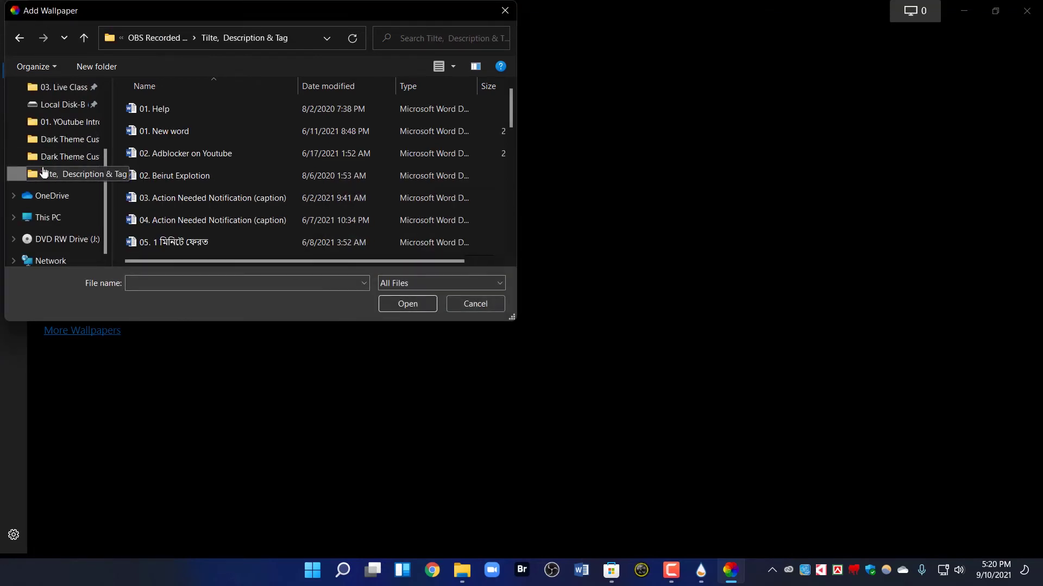
left_click(48, 160)
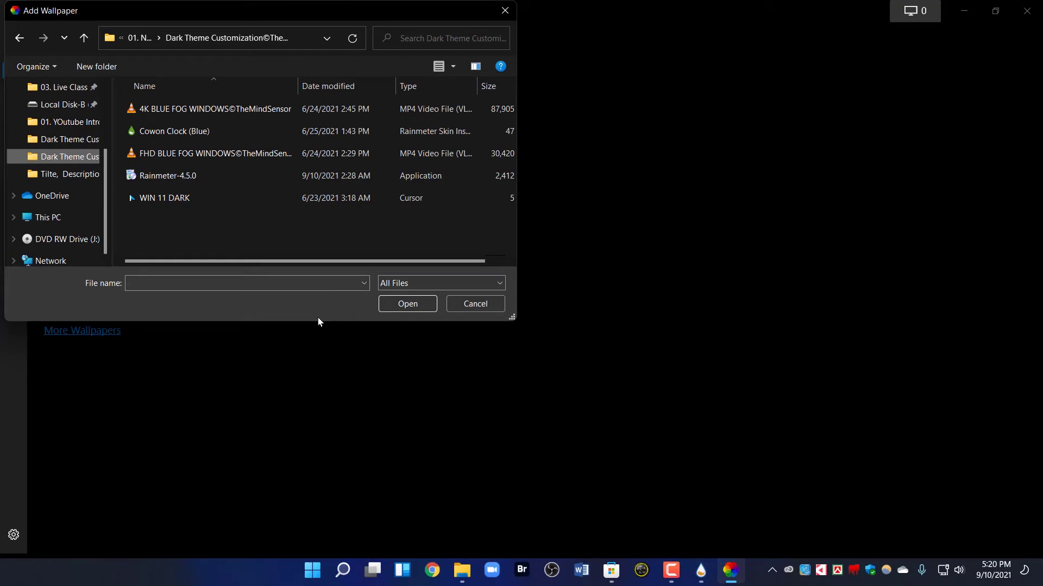
Enlarge the file dialog and open the 4K BLUE FOG WINDOWS©TheMindSensor video
left_click_drag(315, 321, 312, 422)
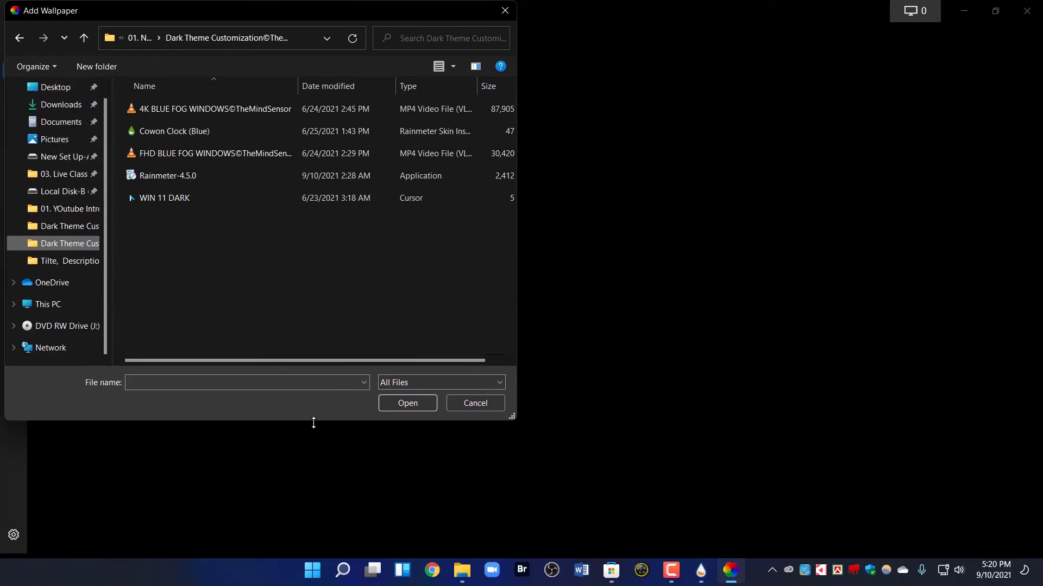
left_click_drag(523, 216, 717, 226)
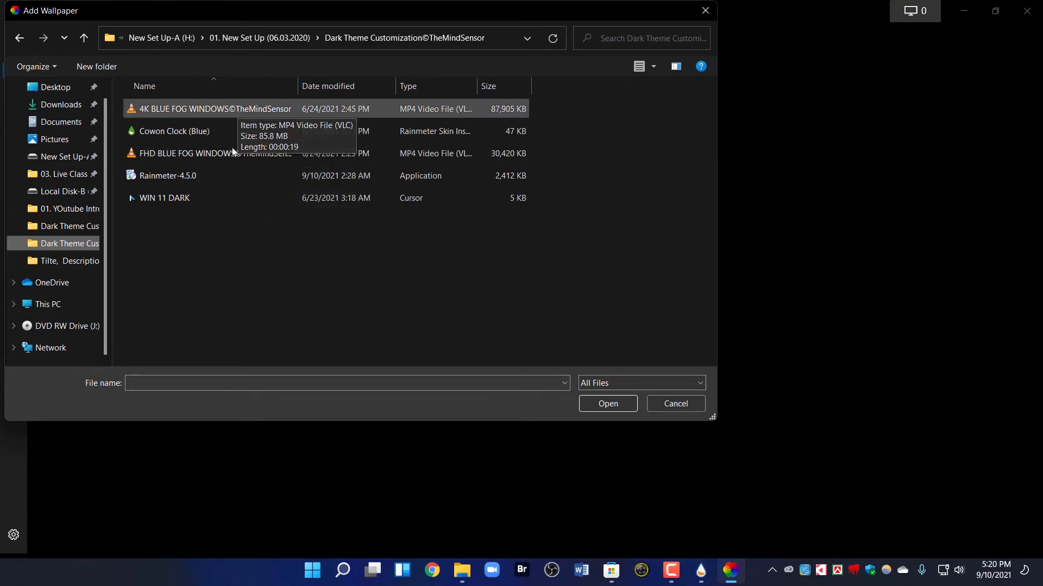
left_click(208, 110)
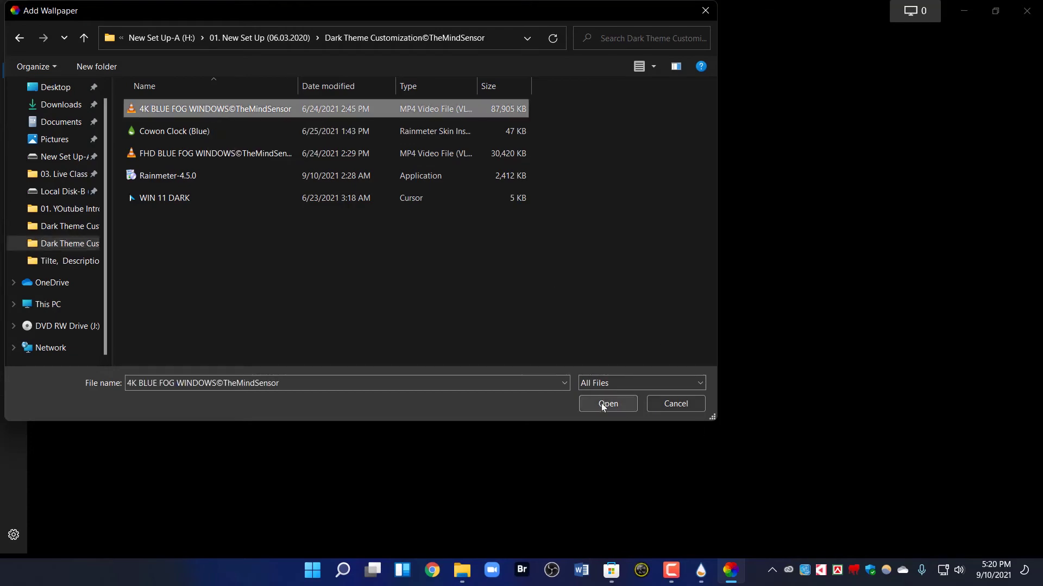
left_click(601, 403)
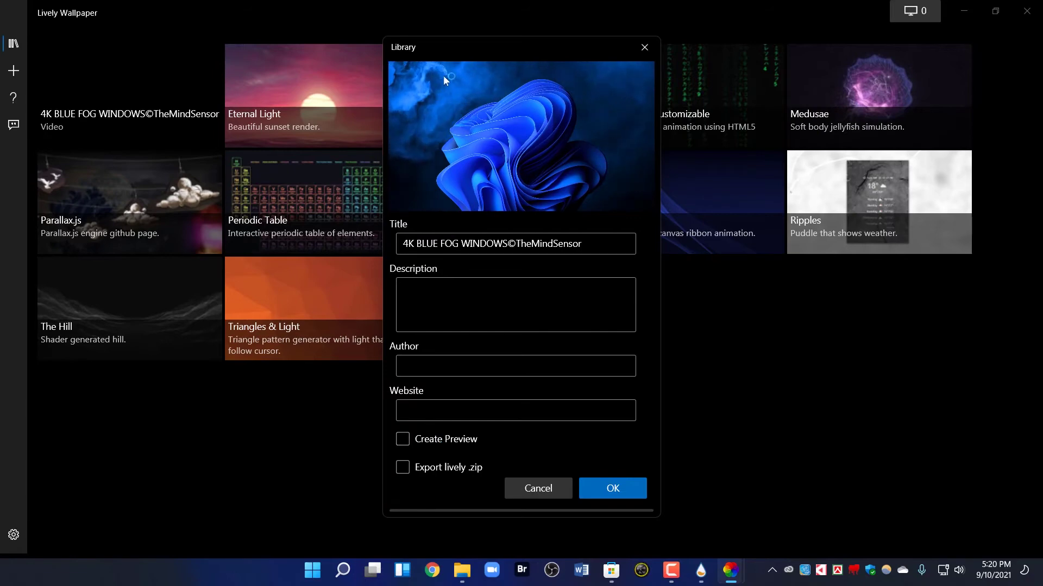
Tick Create Preview and confirm adding the blue fog video to the library
left_click_drag(467, 47, 309, 60)
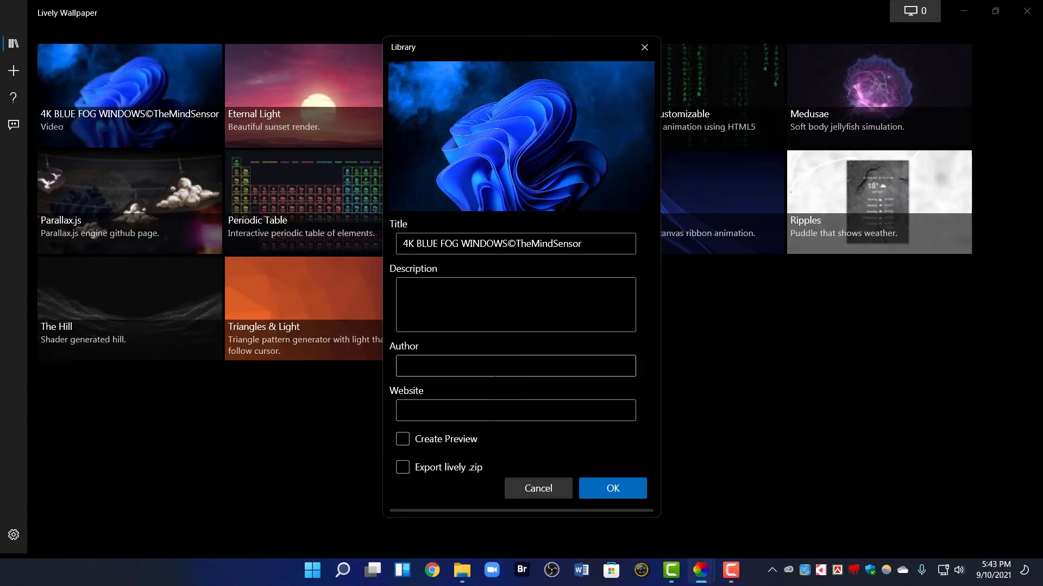
left_click(401, 439)
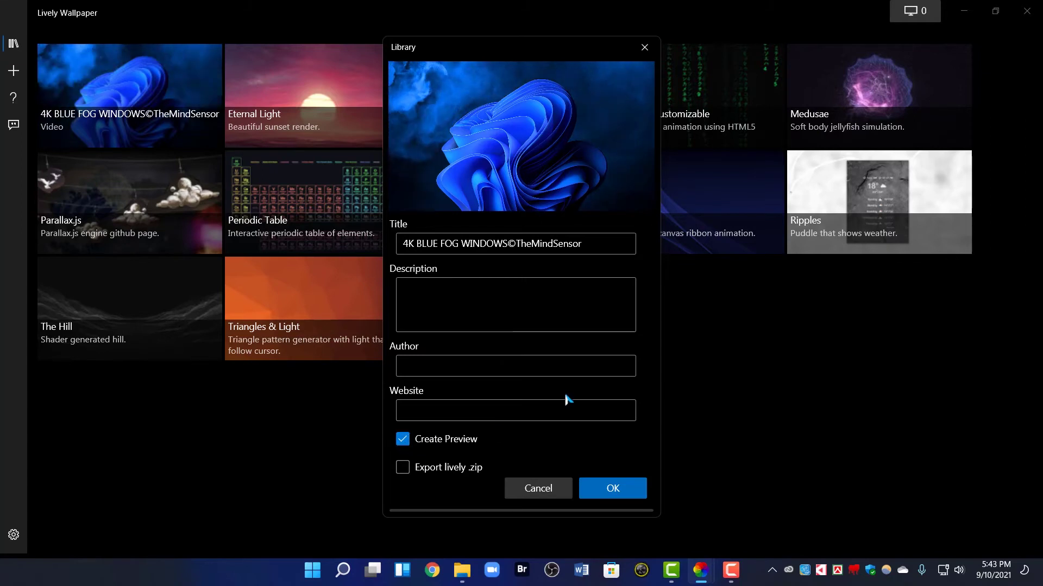
left_click(614, 485)
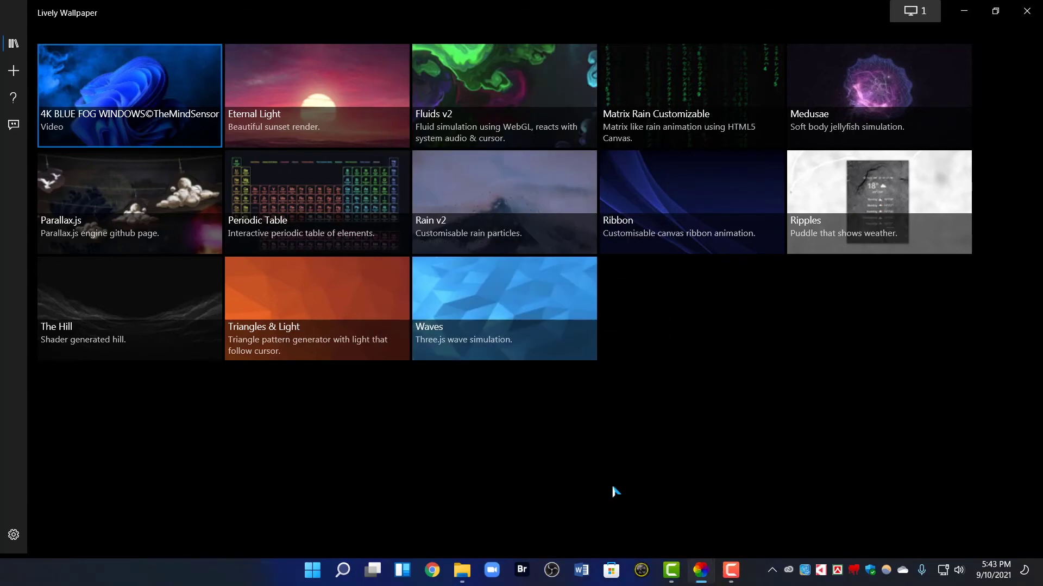
Minimize Lively Wallpaper and Camtasia to reveal the blue fog wallpaper and its clock
left_click(964, 11)
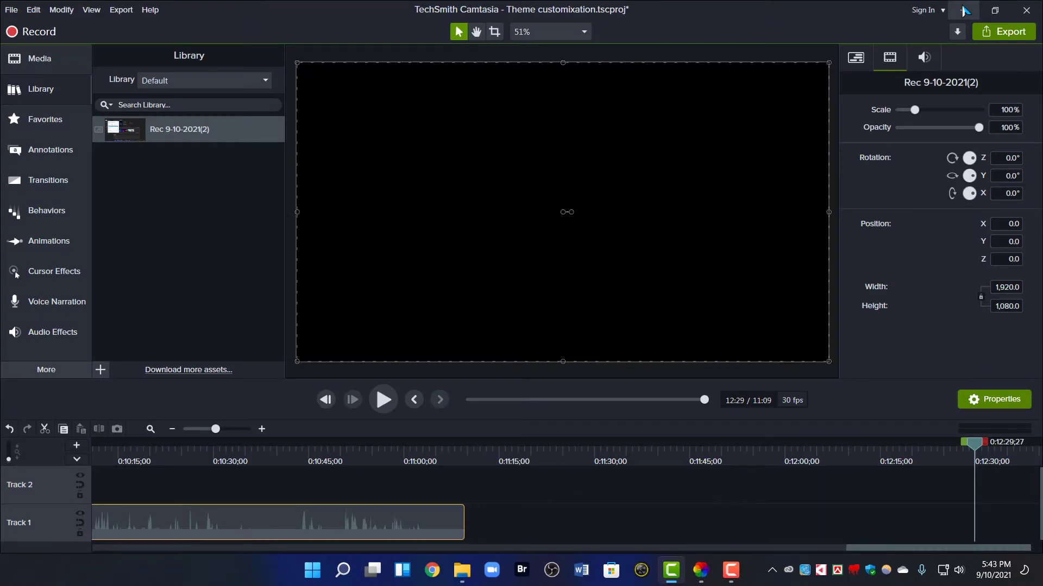
left_click(964, 11)
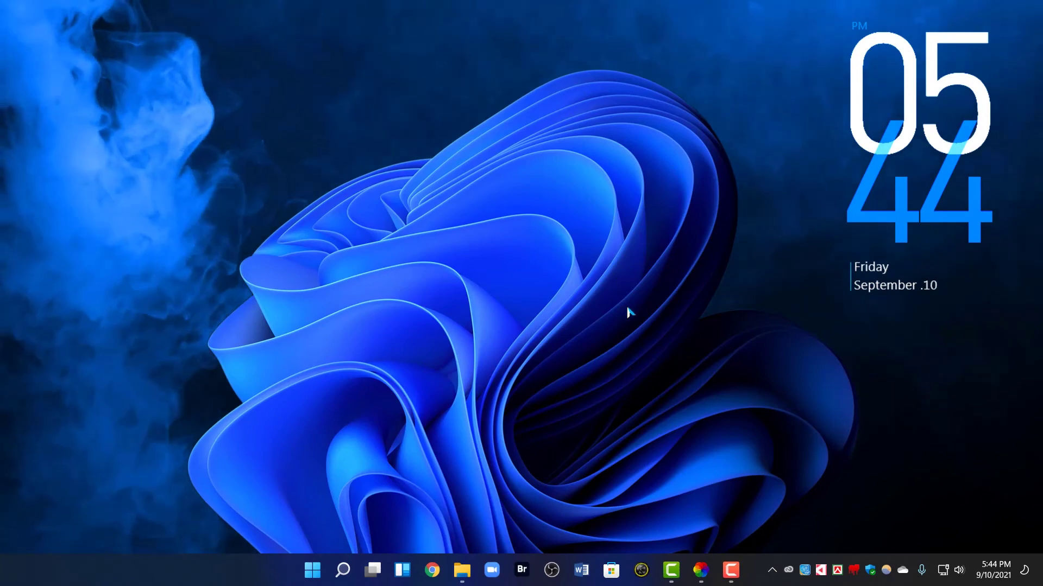
Untick Mute in the 4K BLUE FOG wallpaper's Customise panel, then preview it on the desktop
left_click(700, 569)
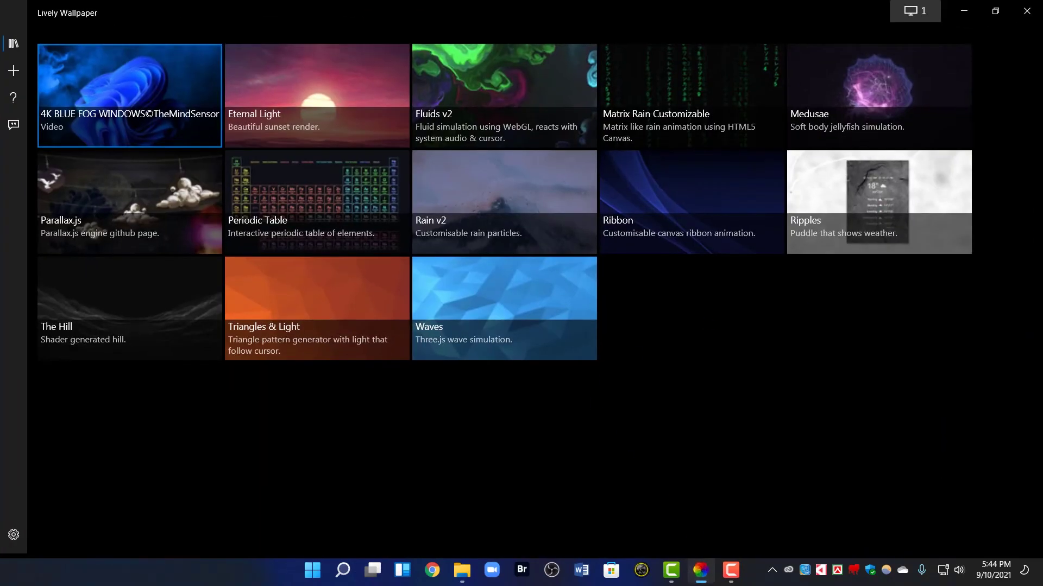
right_click(123, 87)
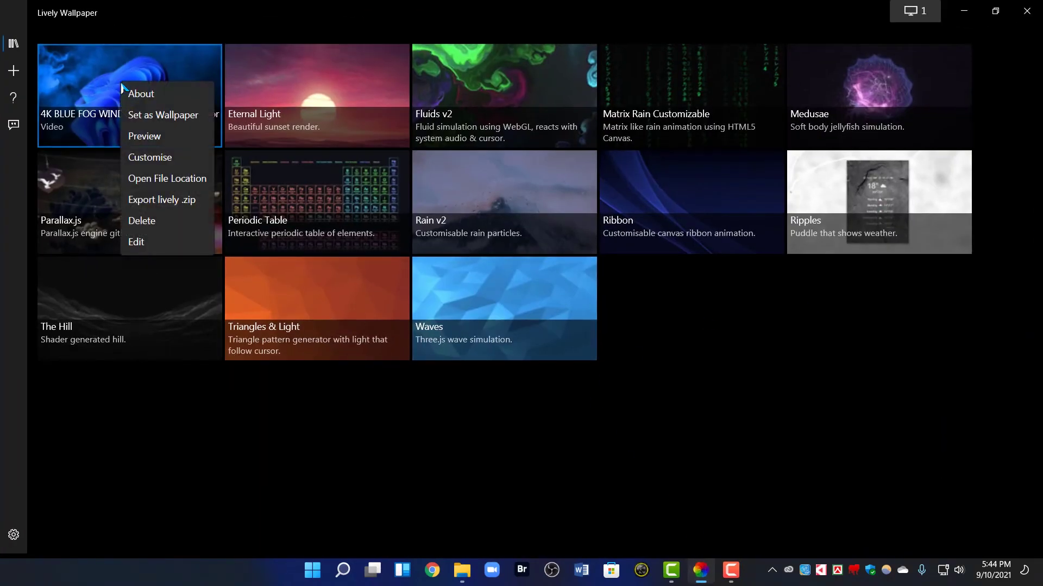
left_click(159, 158)
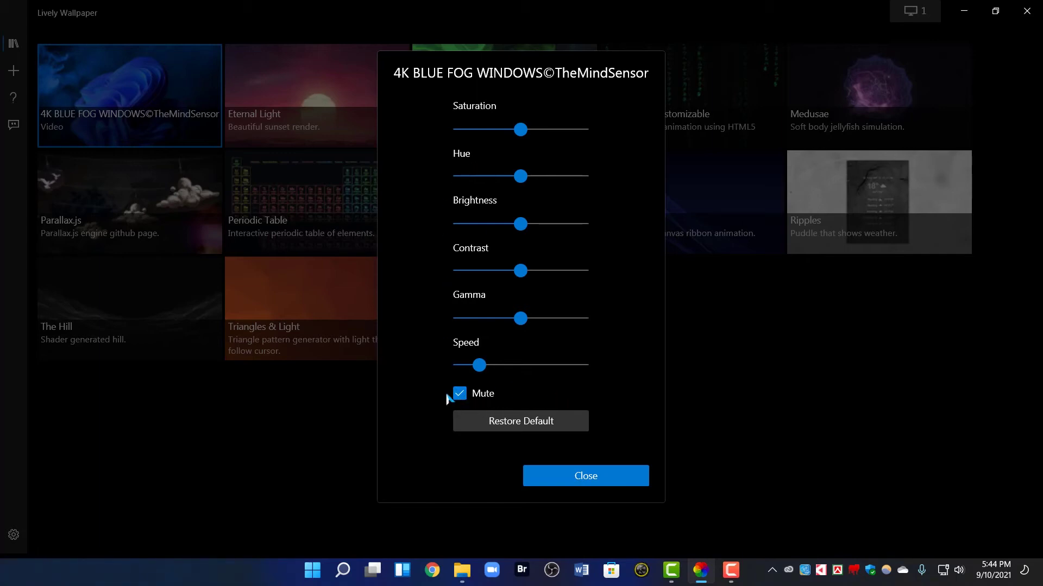
left_click(460, 393)
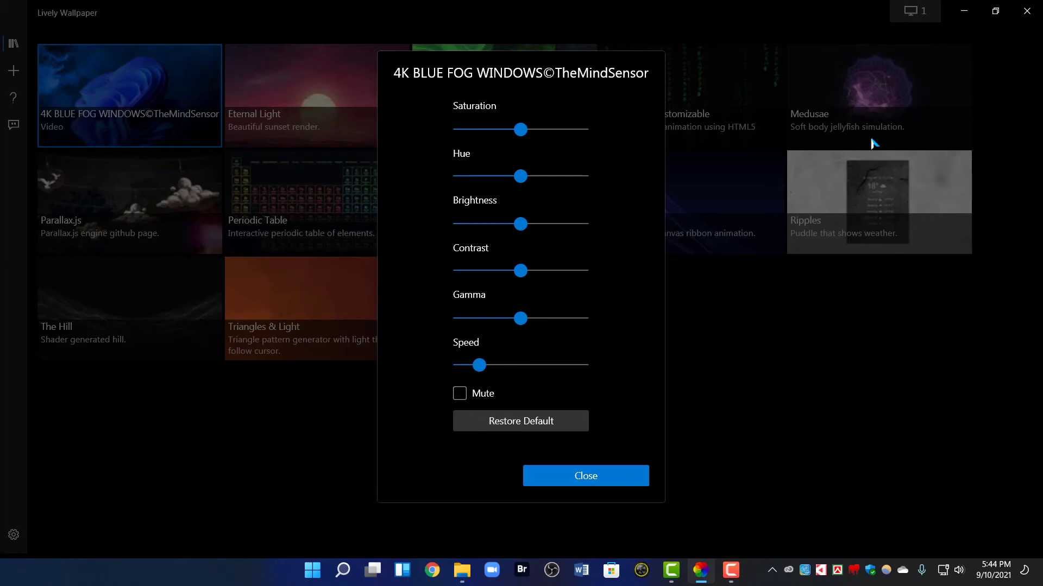
left_click(967, 10)
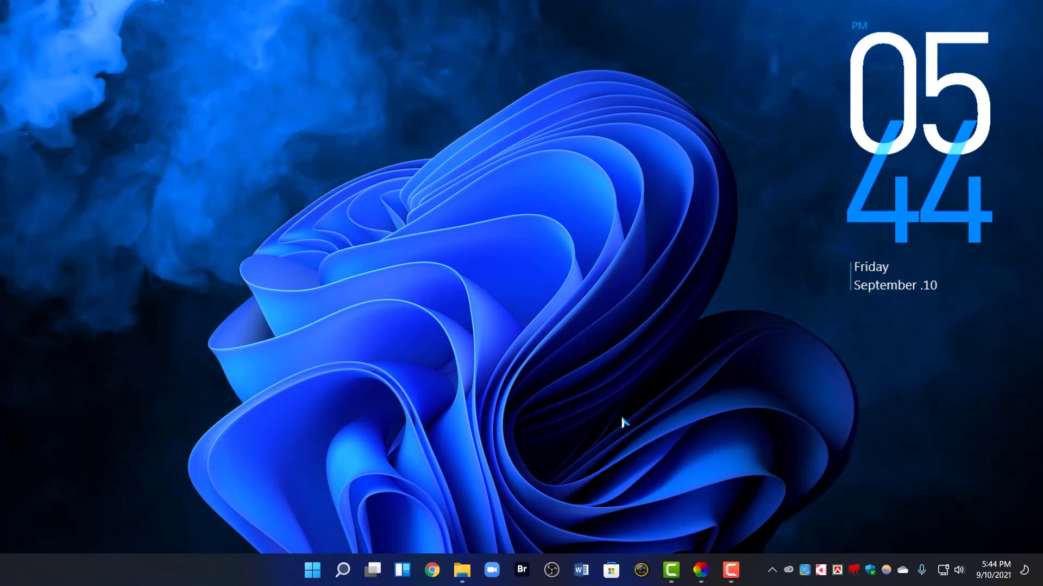
left_click(700, 570)
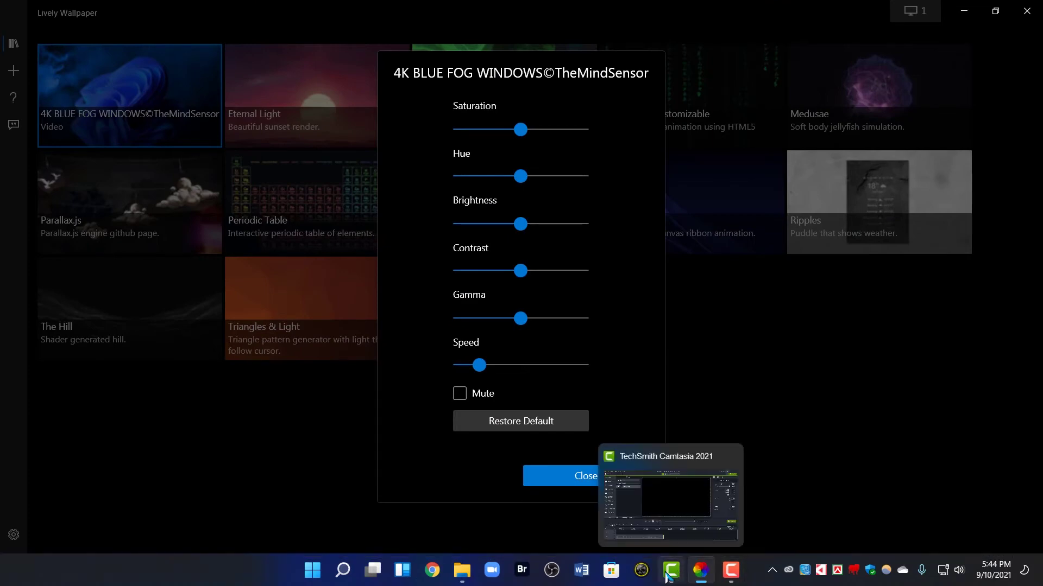
Create a blank Word document, then tick Mute again for the blue fog wallpaper in Lively
left_click(582, 571)
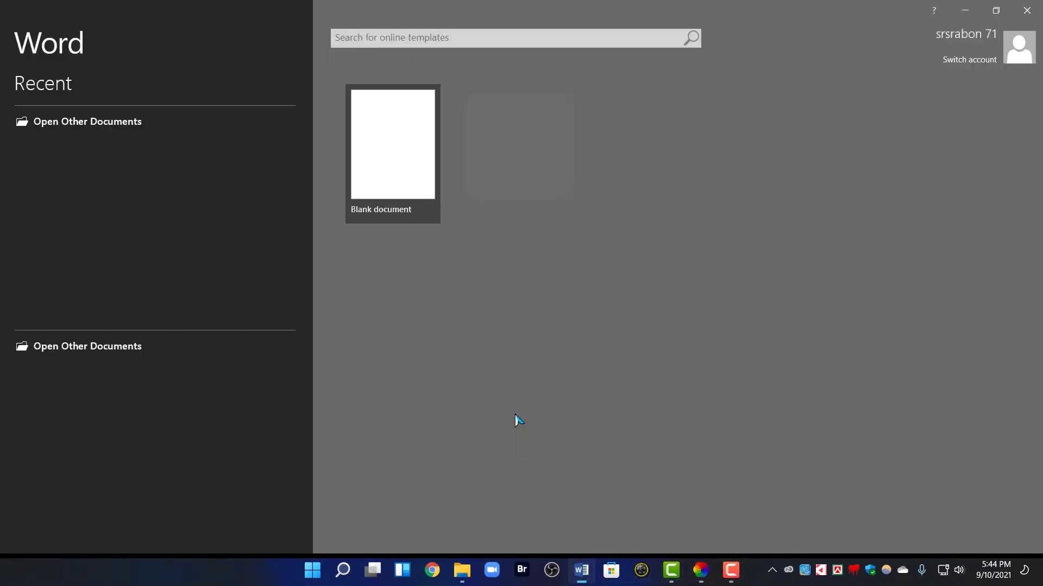
left_click(400, 130)
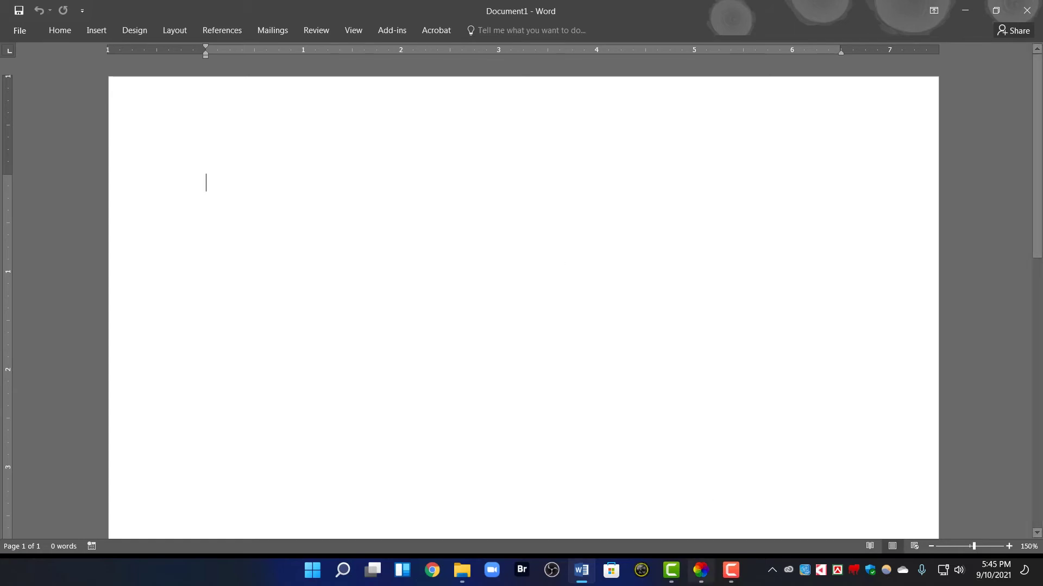
left_click(698, 577)
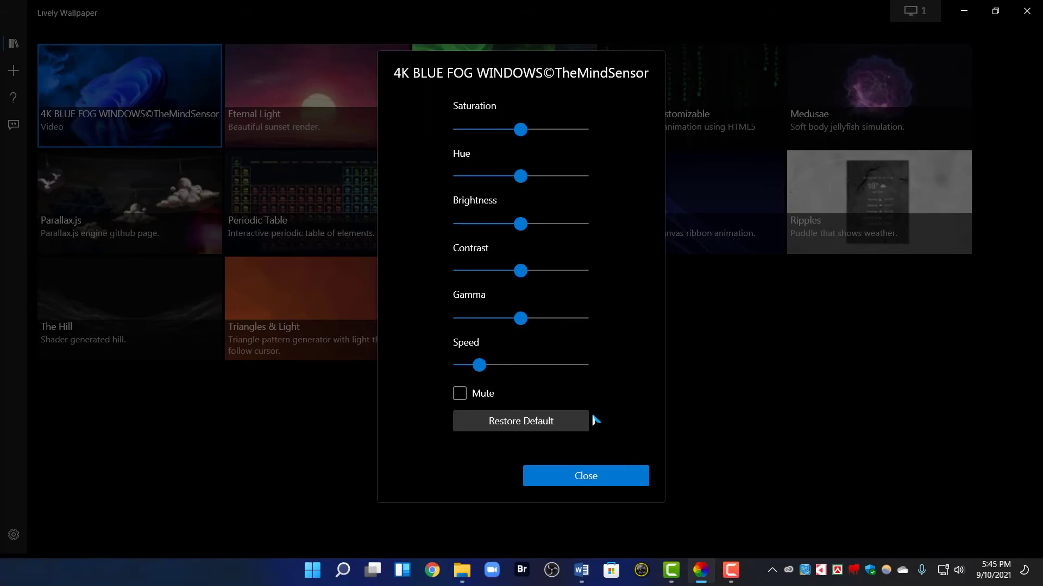
left_click(459, 395)
Raise the fog wallpaper's Saturation to 82 and preview it on the desktop
left_click_drag(520, 130, 570, 138)
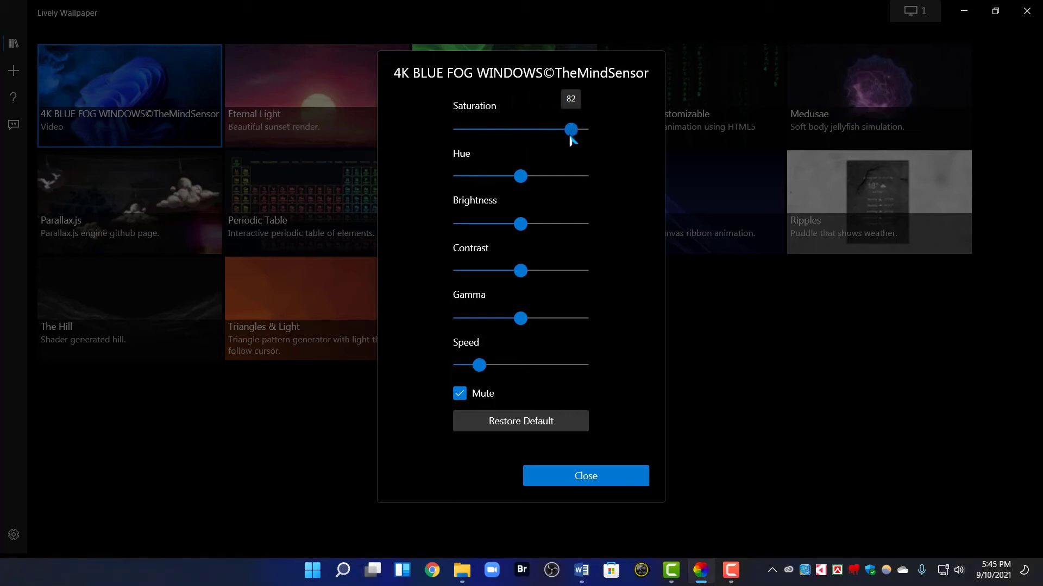
left_click(972, 10)
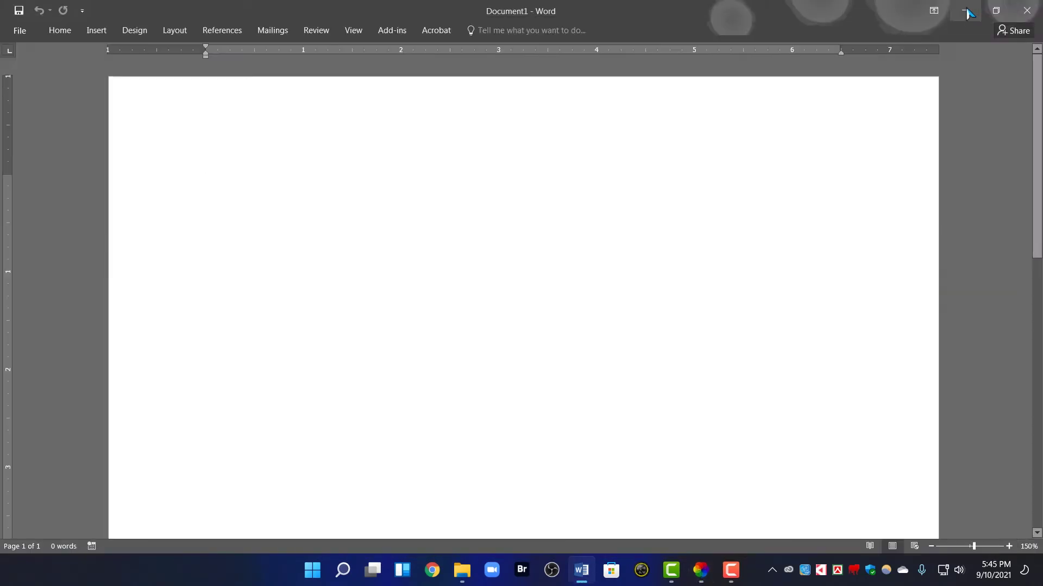
left_click(967, 11)
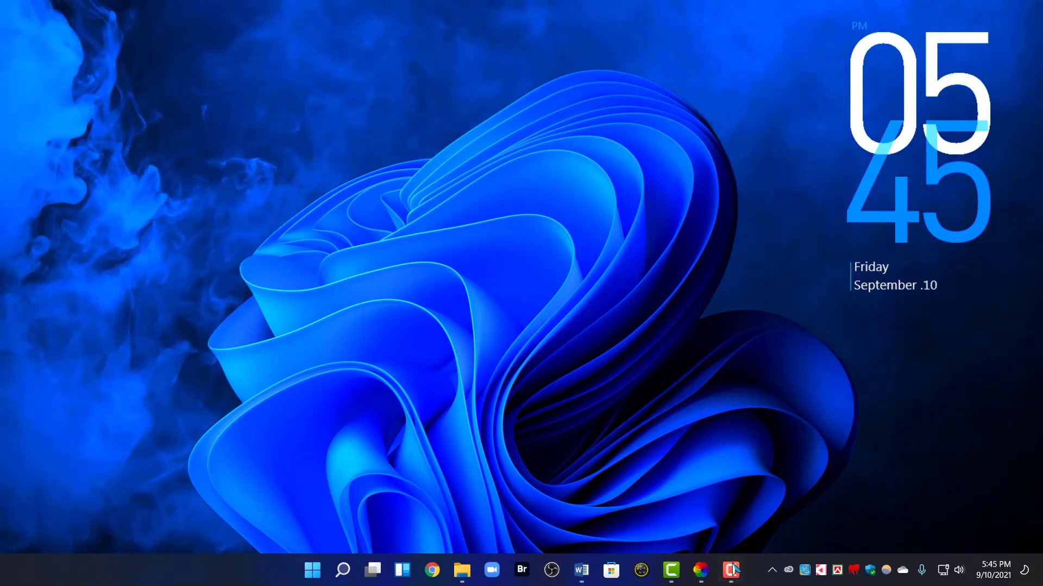
left_click(701, 570)
Lower Saturation to slightly below the default level and preview the result
left_click_drag(569, 129, 511, 129)
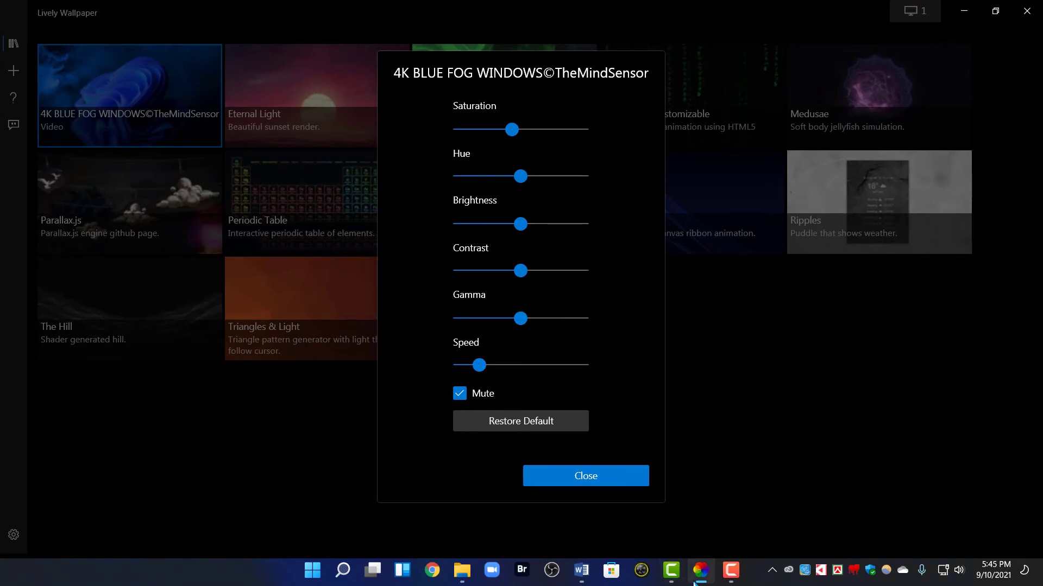
left_click(964, 11)
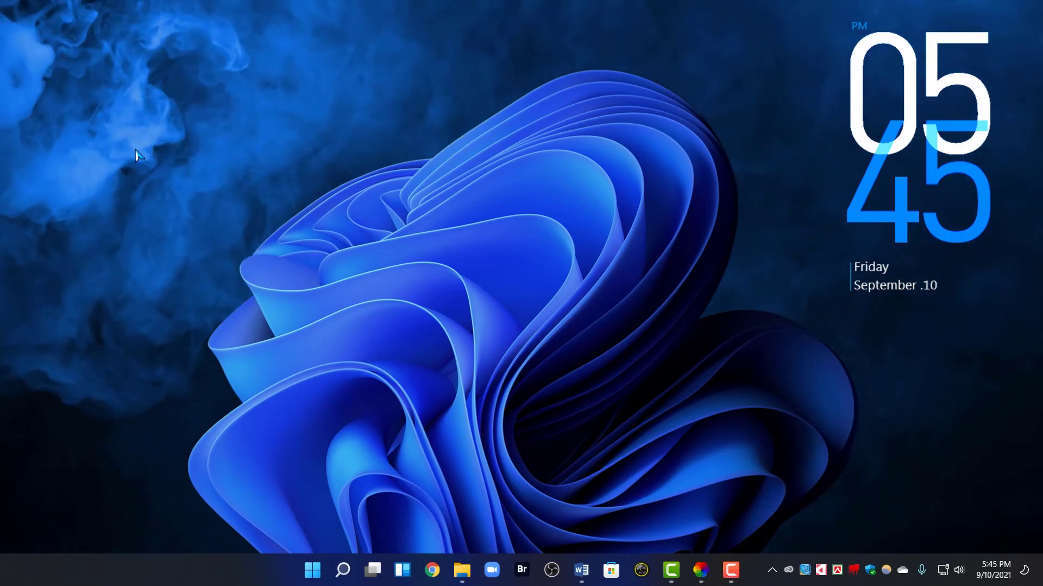
mouse_move(730, 569)
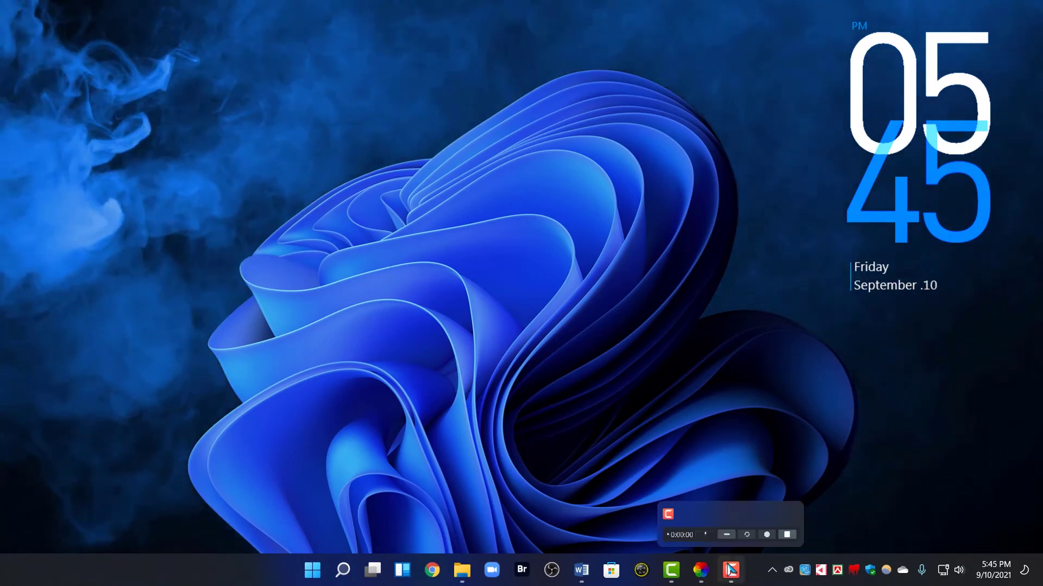
left_click(700, 569)
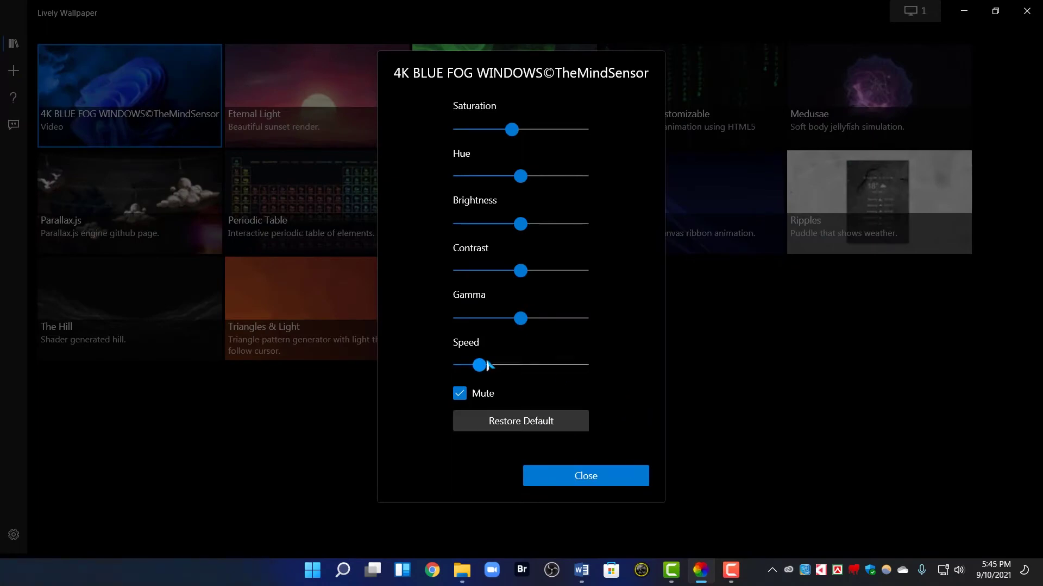
Preview the fog wallpaper at maximum Speed, then set Speed to about 1.19 and close Customise
left_click_drag(479, 365, 597, 369)
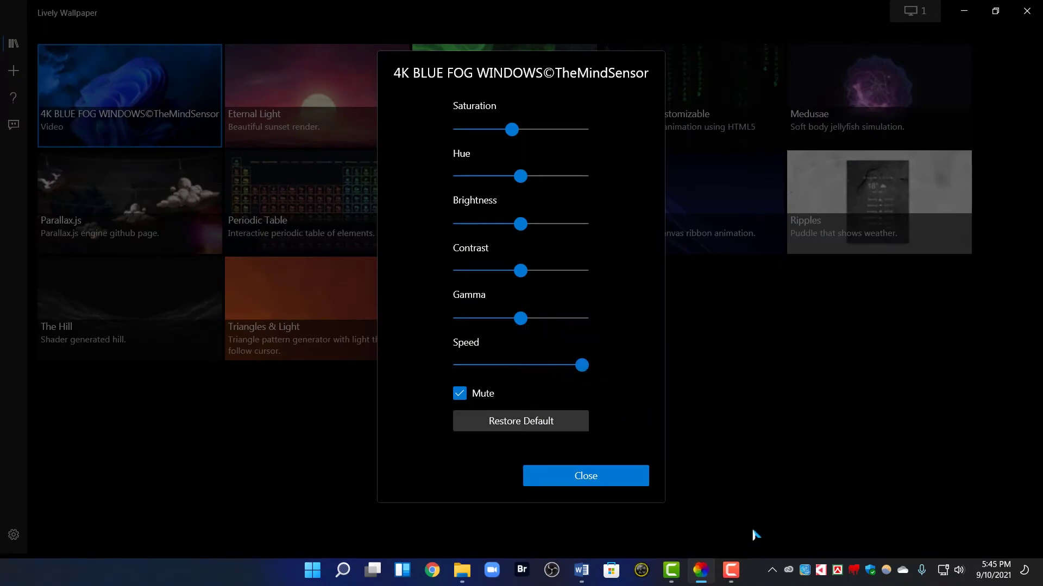
left_click(966, 11)
left_click_drag(579, 369, 480, 372)
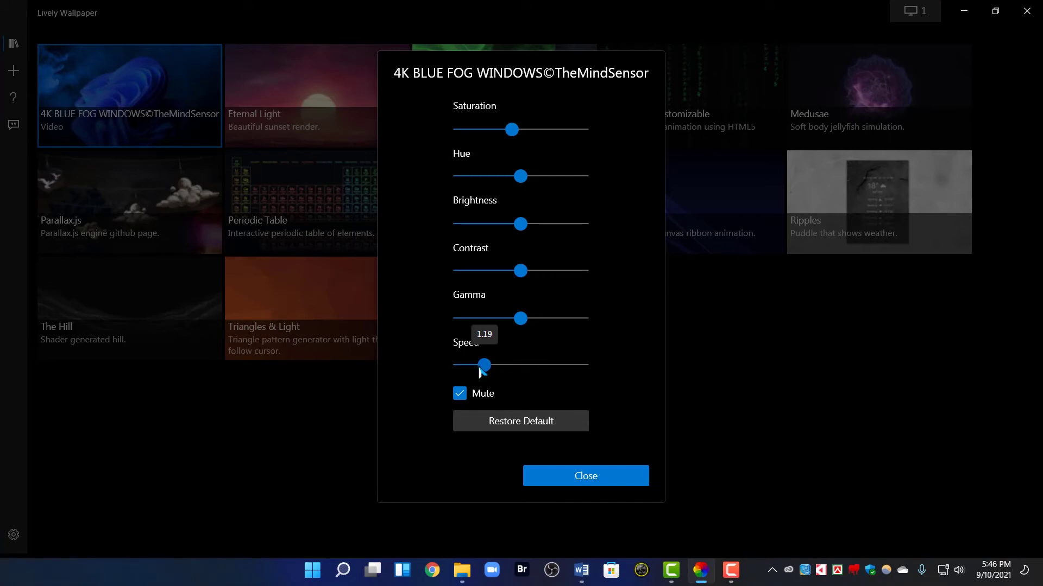
left_click(613, 476)
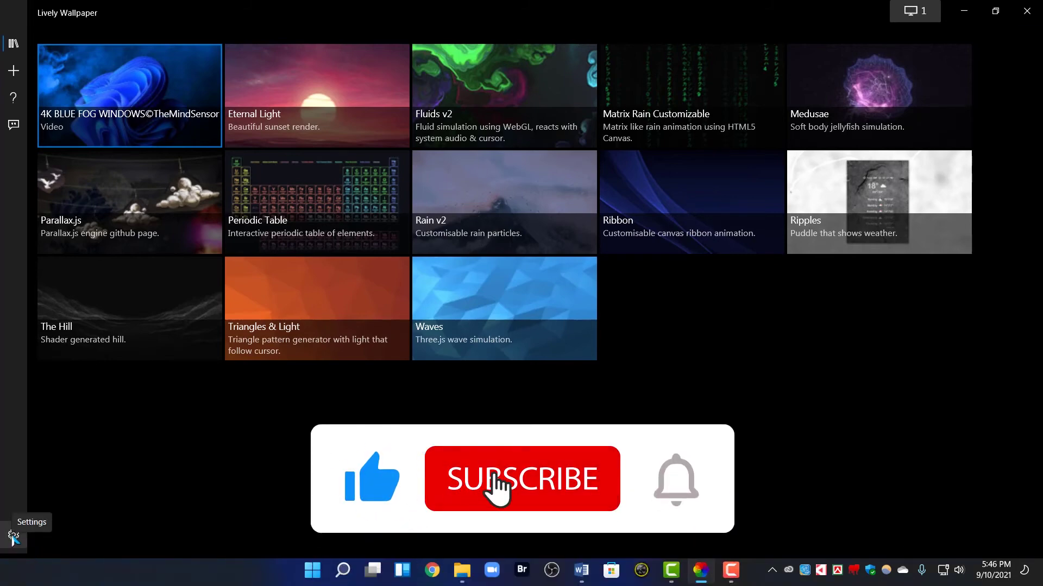
Open Lively's settings and switch the Theme to Light, then back to Dark
left_click(13, 537)
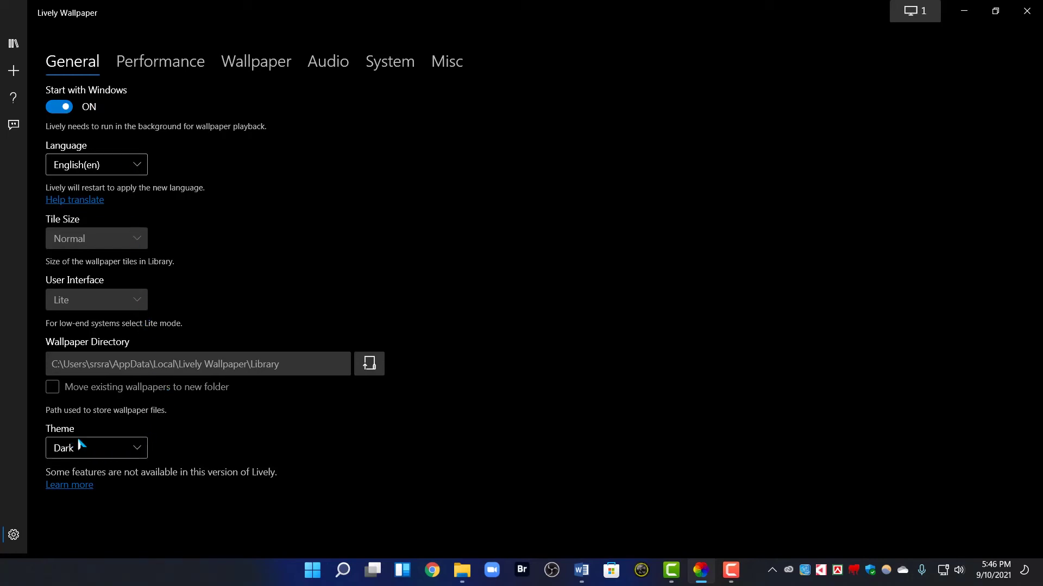
left_click(90, 452)
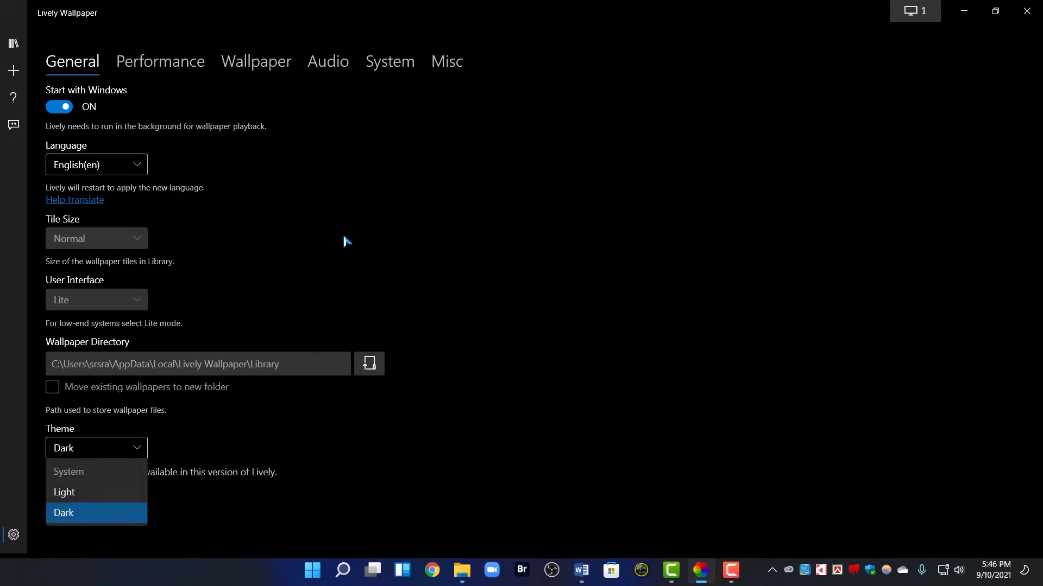
left_click(87, 492)
left_click(125, 450)
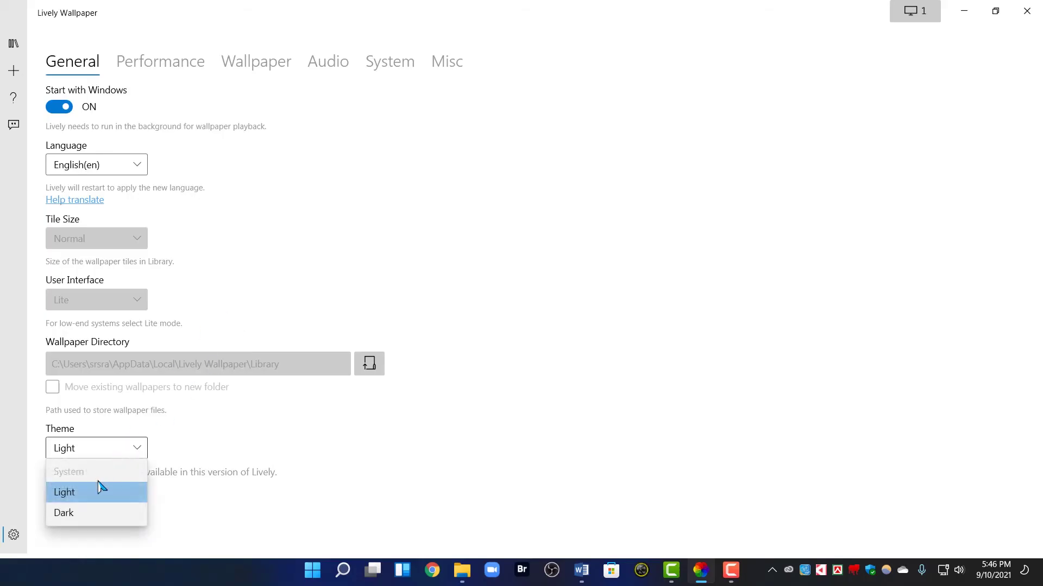
left_click(94, 512)
On the Performance page, keep Applications Fullscreen set to Pause
left_click(172, 67)
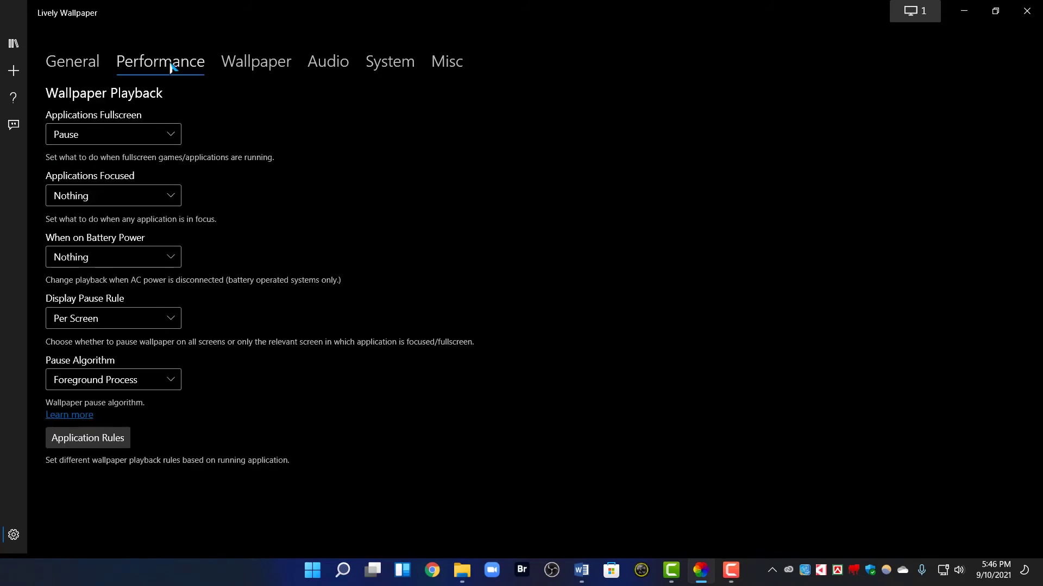
left_click(130, 133)
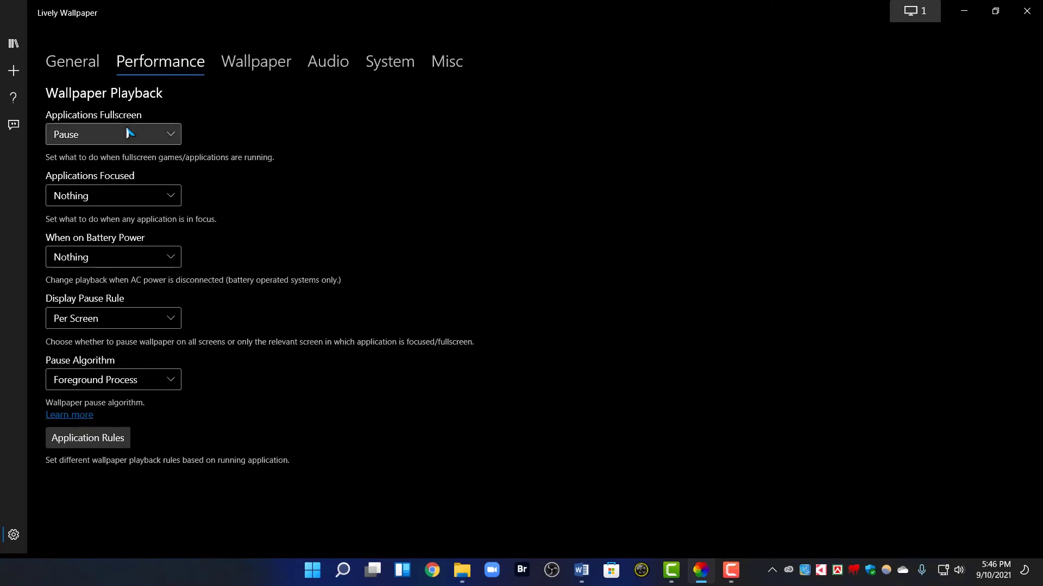
left_click(131, 133)
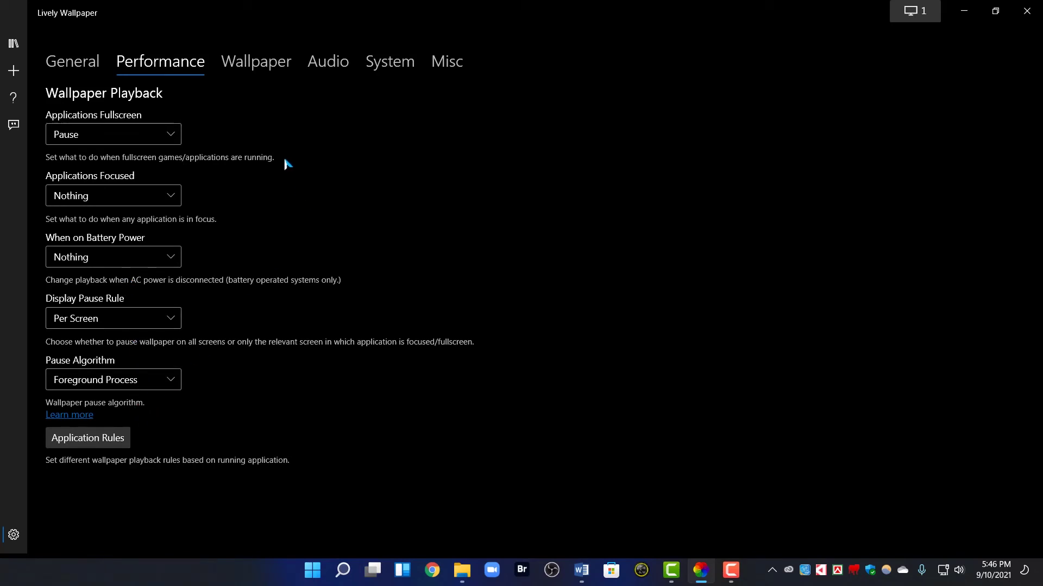
Browse the Wallpaper settings page, then drag Audio Master Volume down to 53
left_click(263, 65)
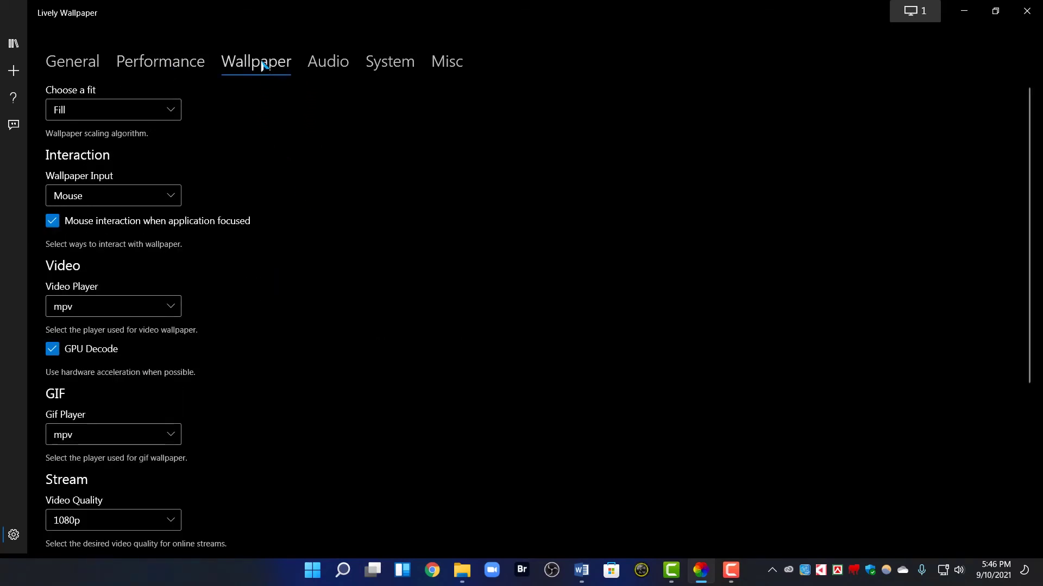
scroll(138, 270, "down", 5)
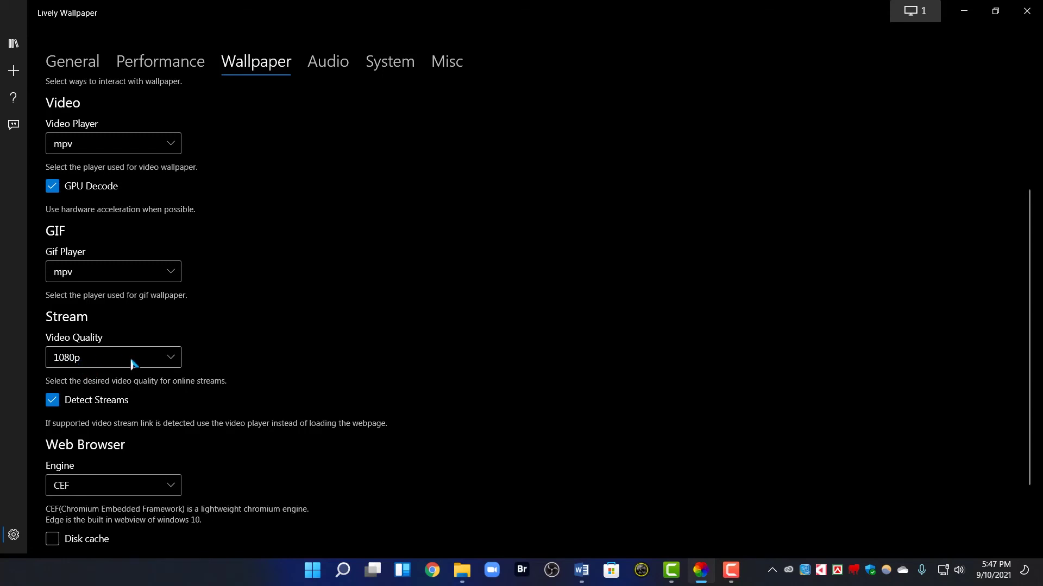
scroll(133, 362, "down", 1)
scroll(133, 364, "down", 1)
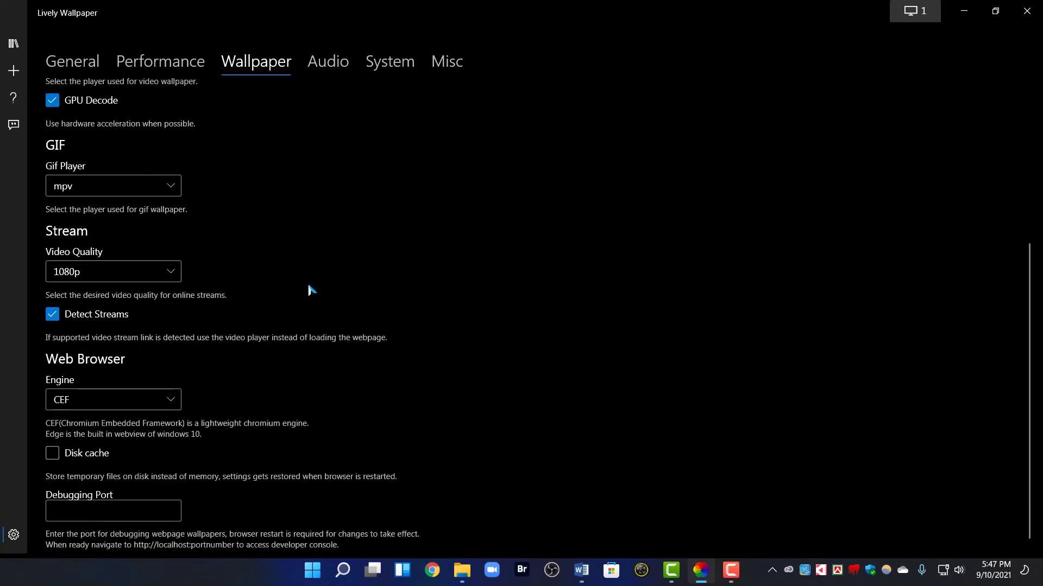
left_click(328, 61)
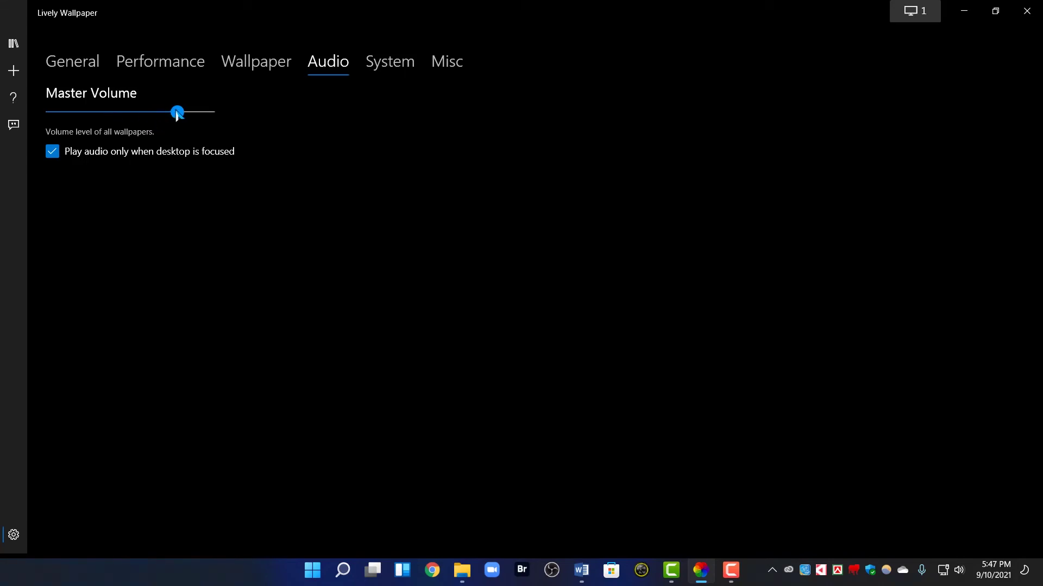
left_click_drag(177, 113, 149, 116)
On the System page, set Taskbar Theme to Clear
left_click(405, 61)
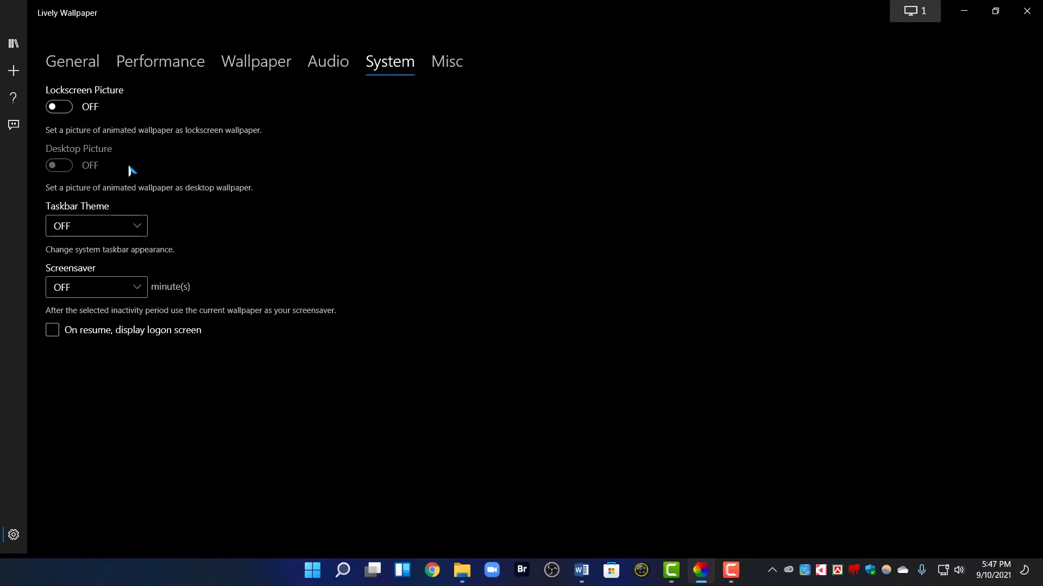
left_click(110, 227)
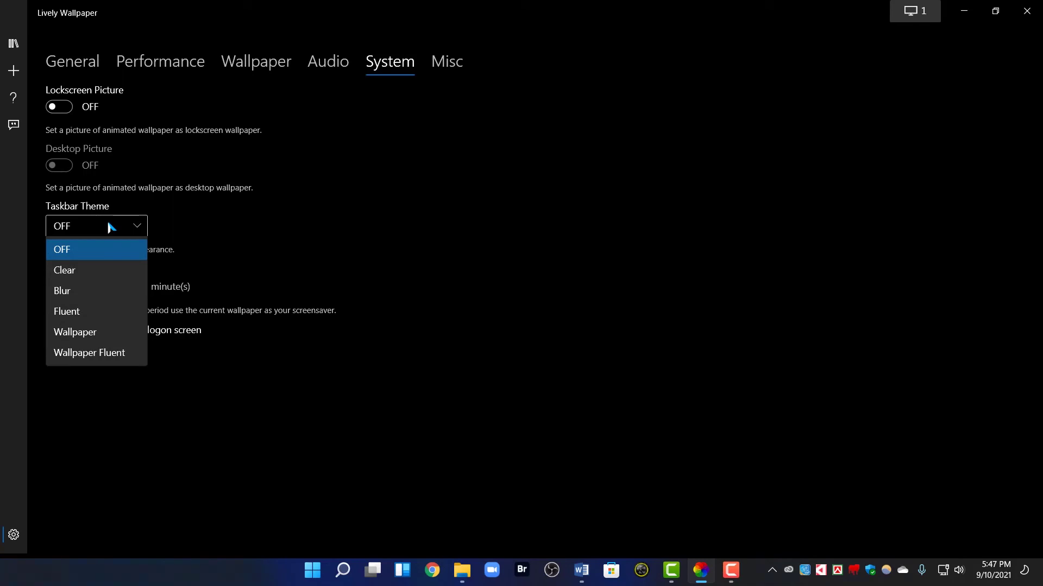
left_click(240, 562)
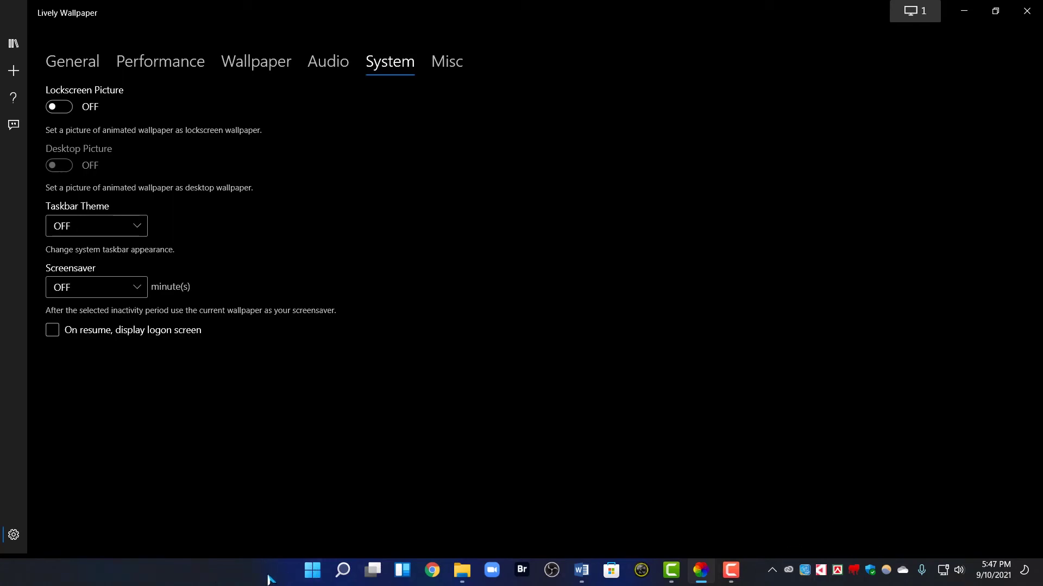
left_click(100, 233)
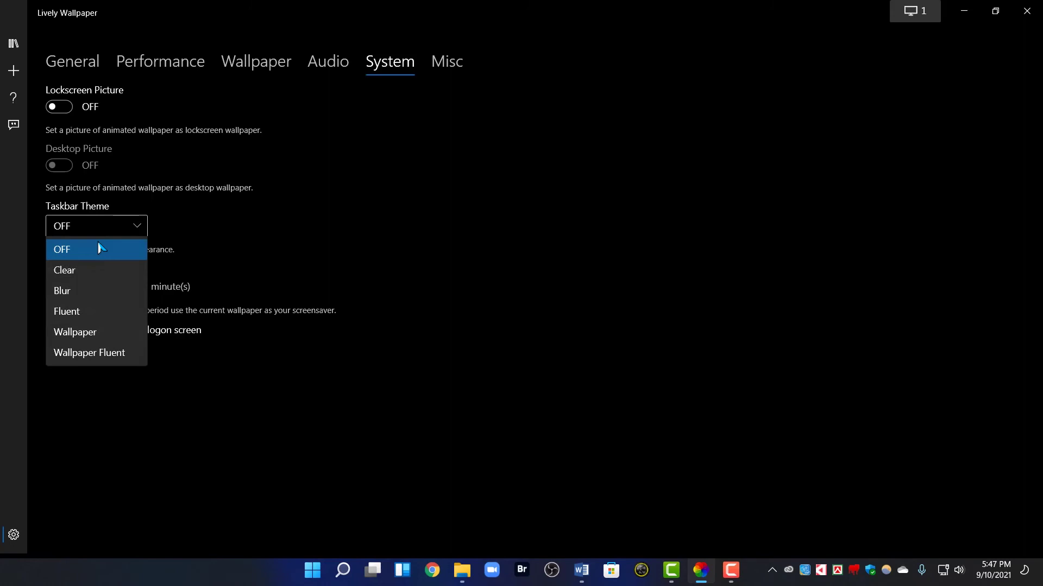
left_click(94, 275)
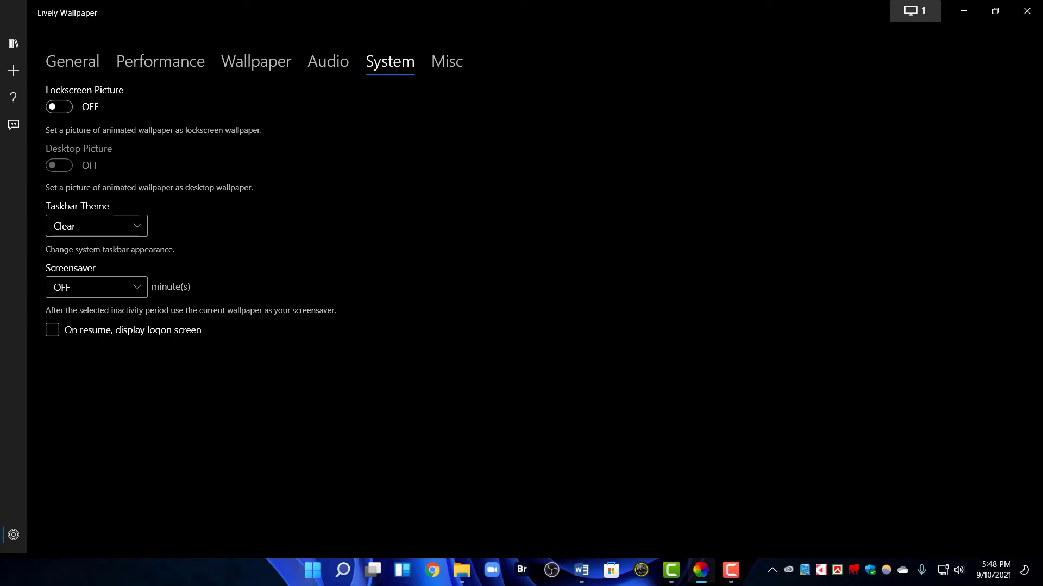
Try the Blur and Fluent taskbar themes, then set Taskbar Theme back to OFF
left_click(138, 224)
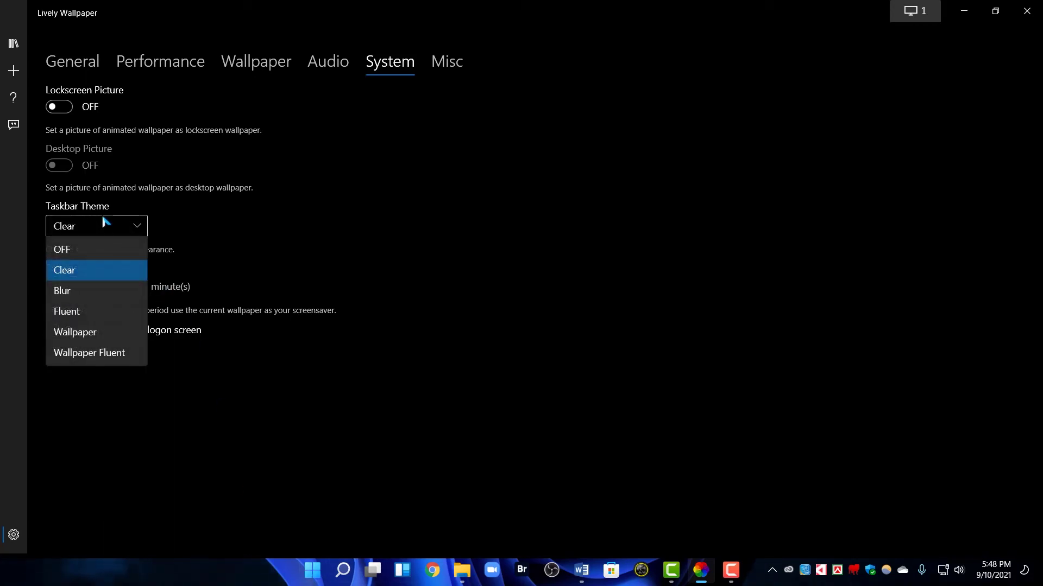
left_click(74, 293)
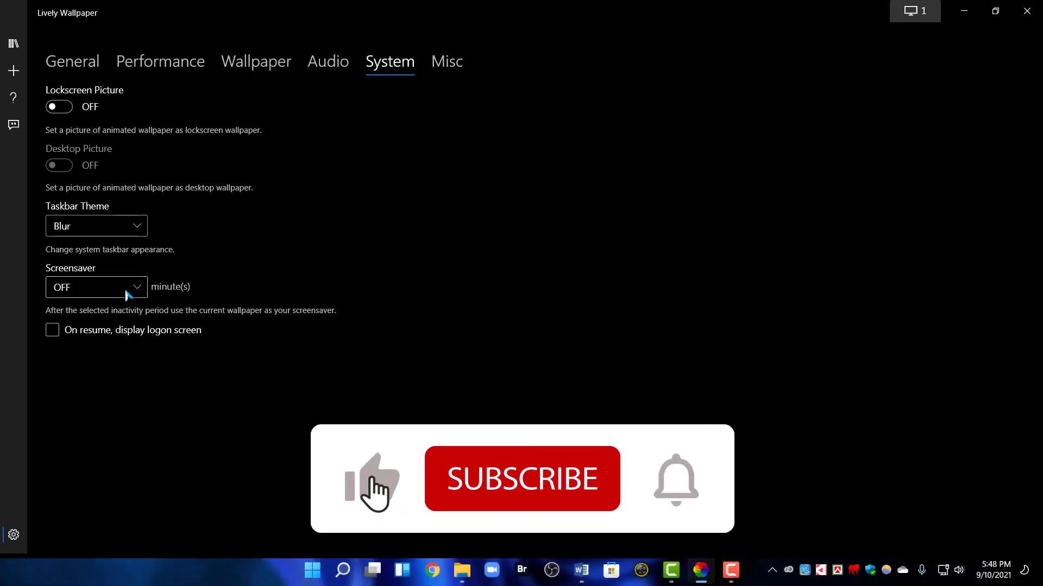
left_click(104, 233)
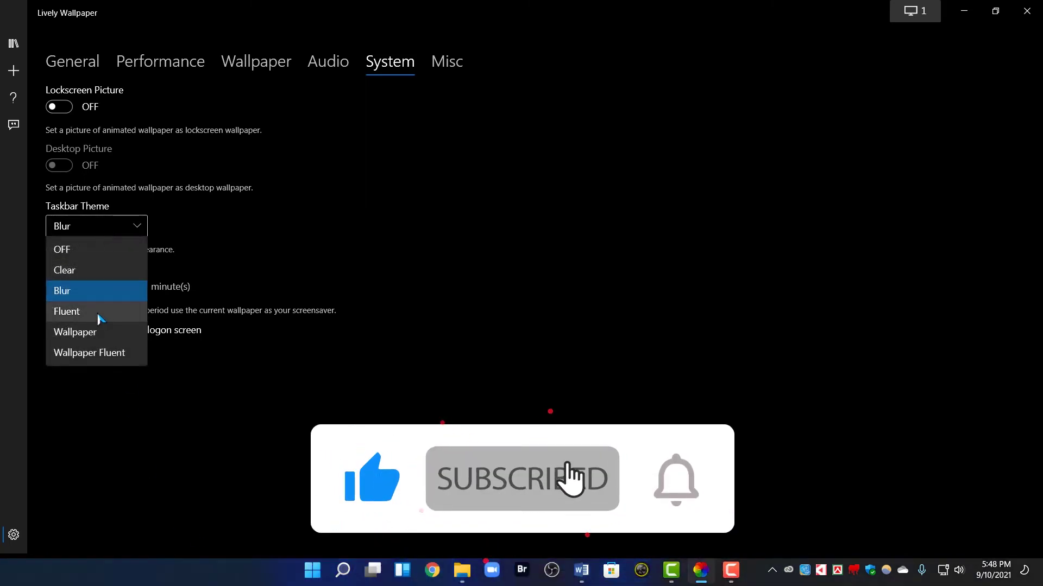
left_click(98, 315)
left_click(95, 229)
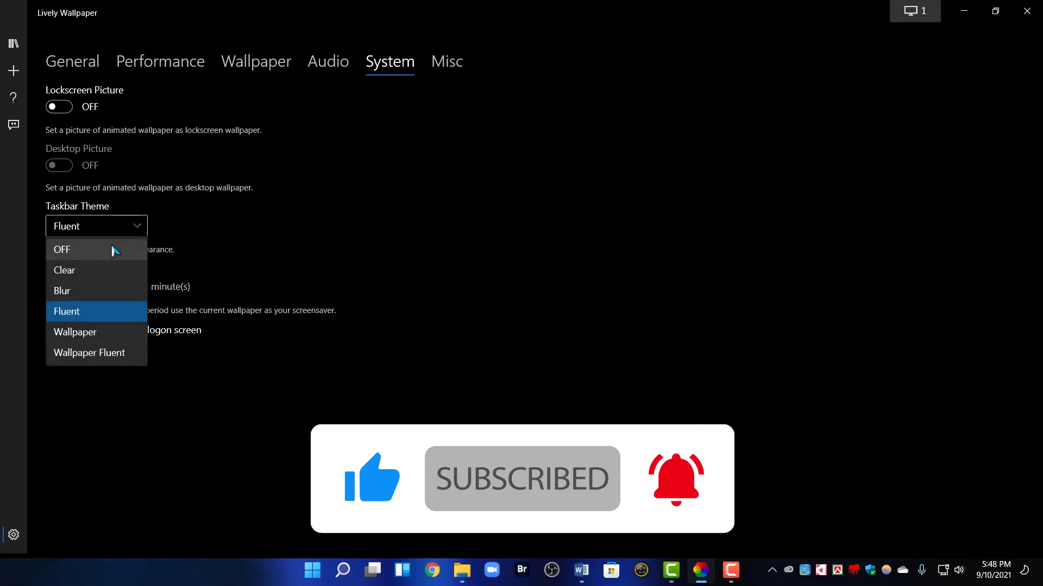
left_click(94, 253)
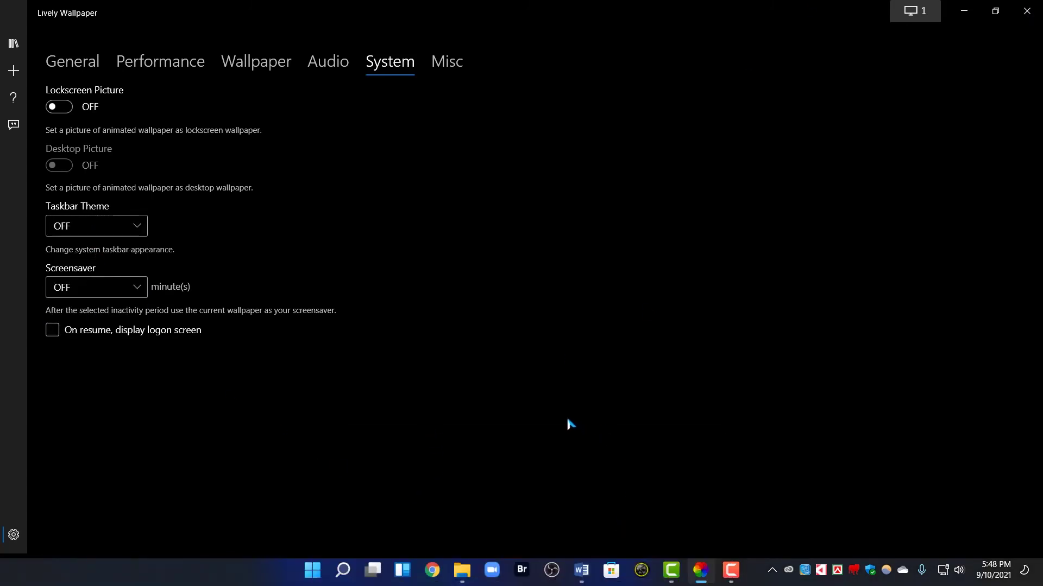
On the Misc page, toggle System-tray Icon off and on, then tuck Lively's icon into the hidden tray icons
left_click(443, 68)
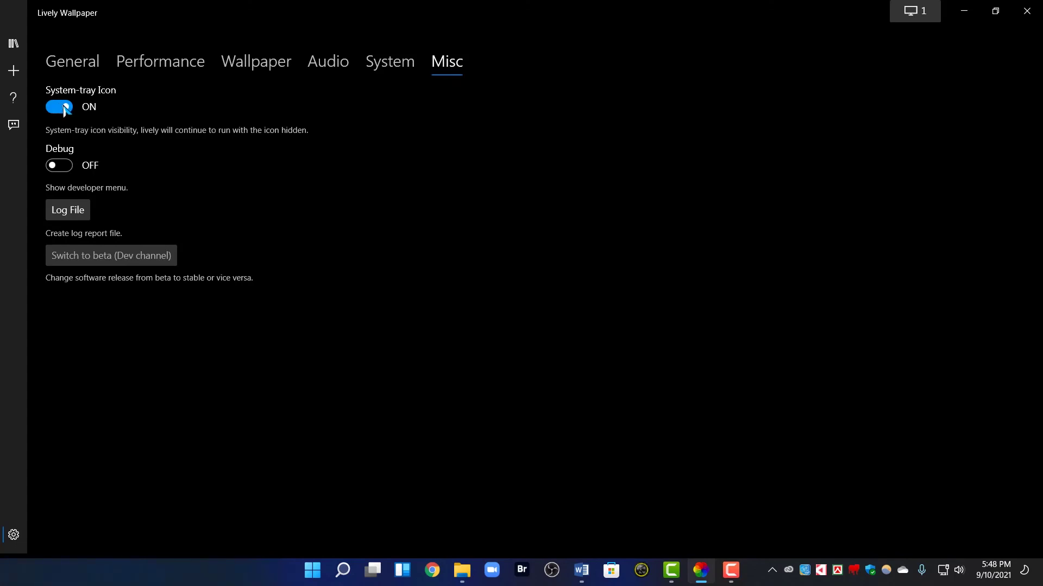
left_click(771, 569)
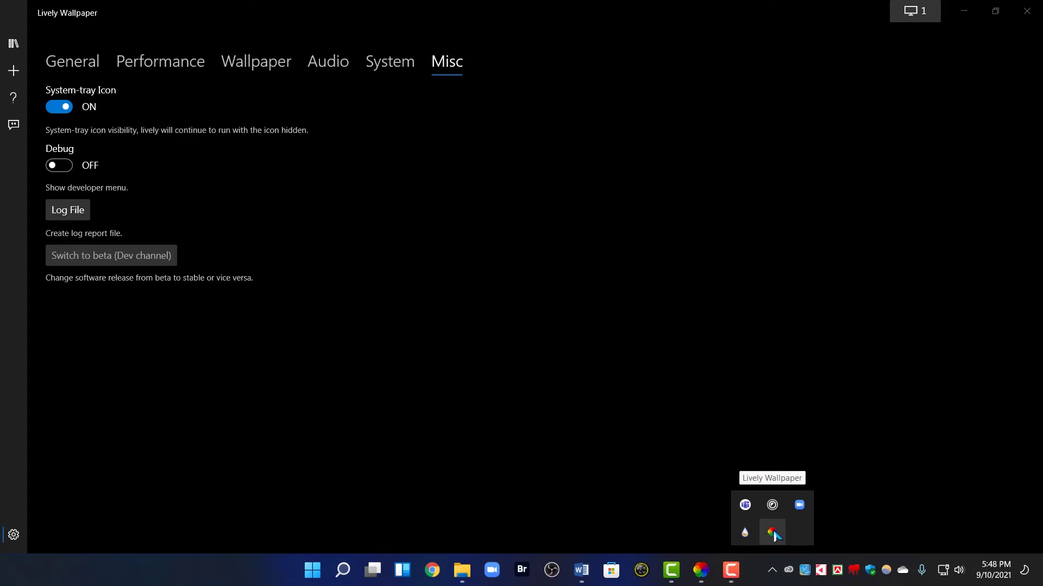
left_click(72, 108)
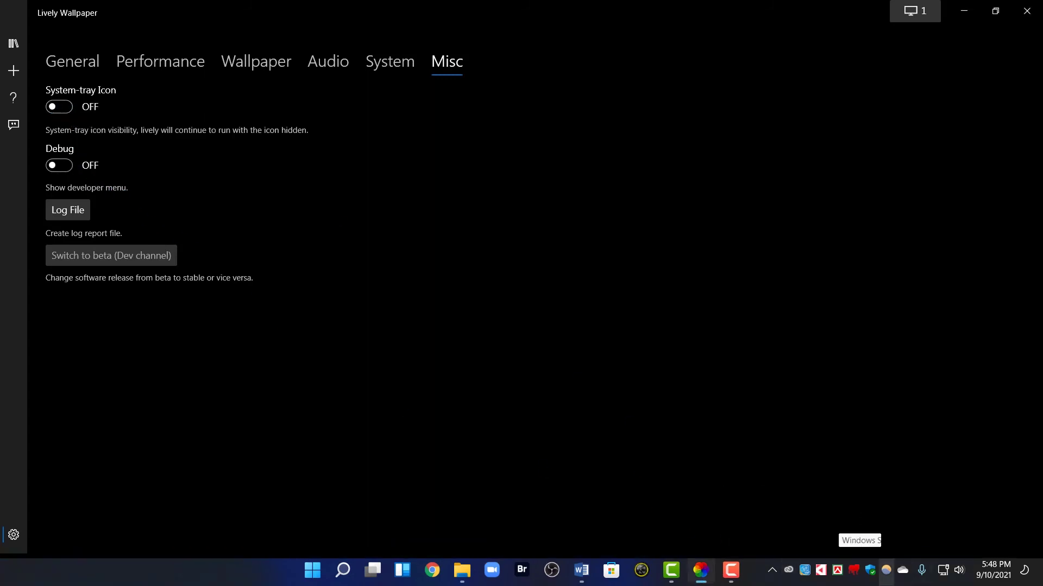
left_click(772, 570)
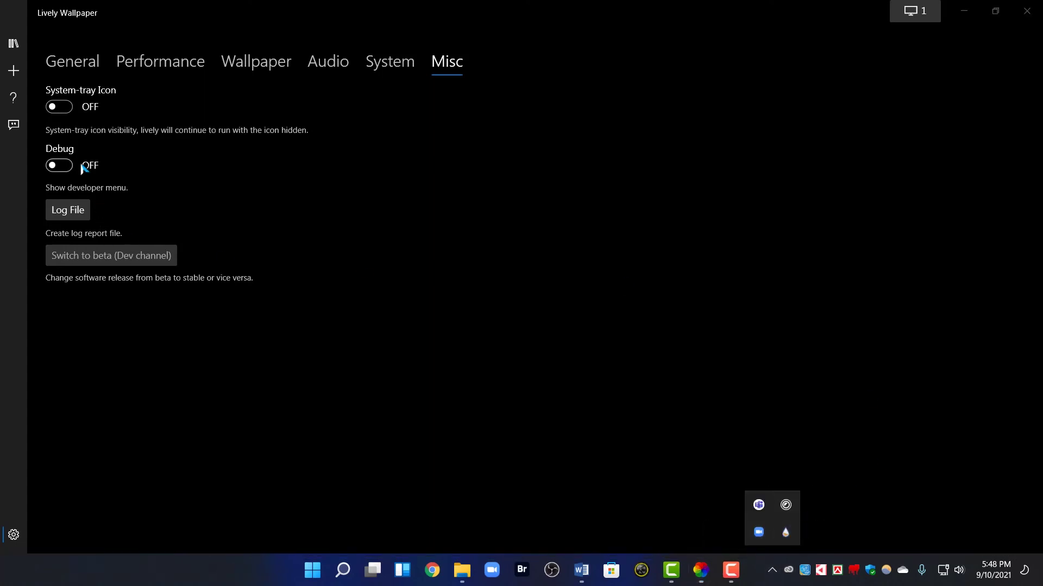
left_click(59, 106)
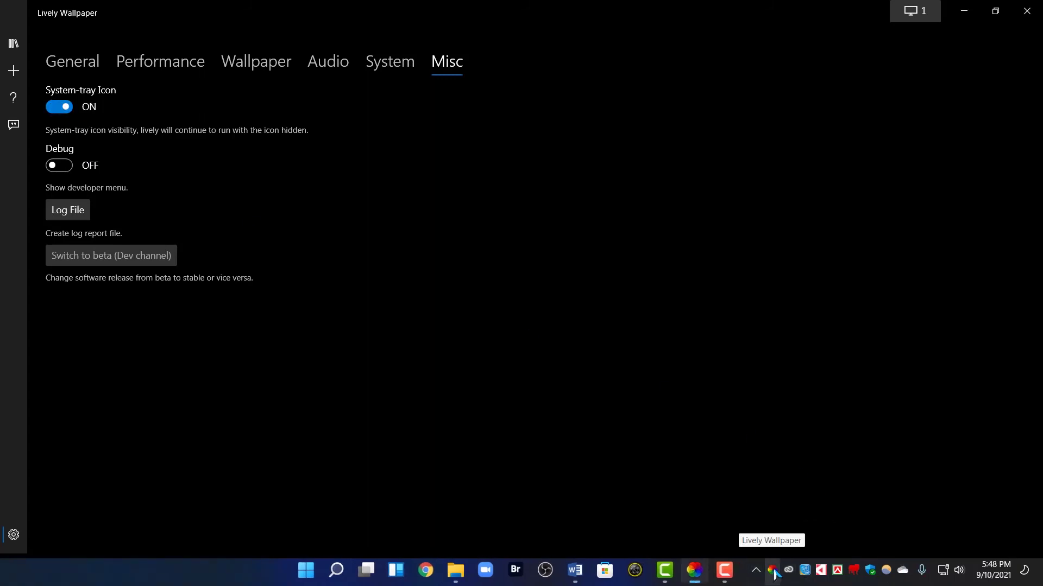
left_click_drag(774, 574, 772, 538)
left_click(547, 367)
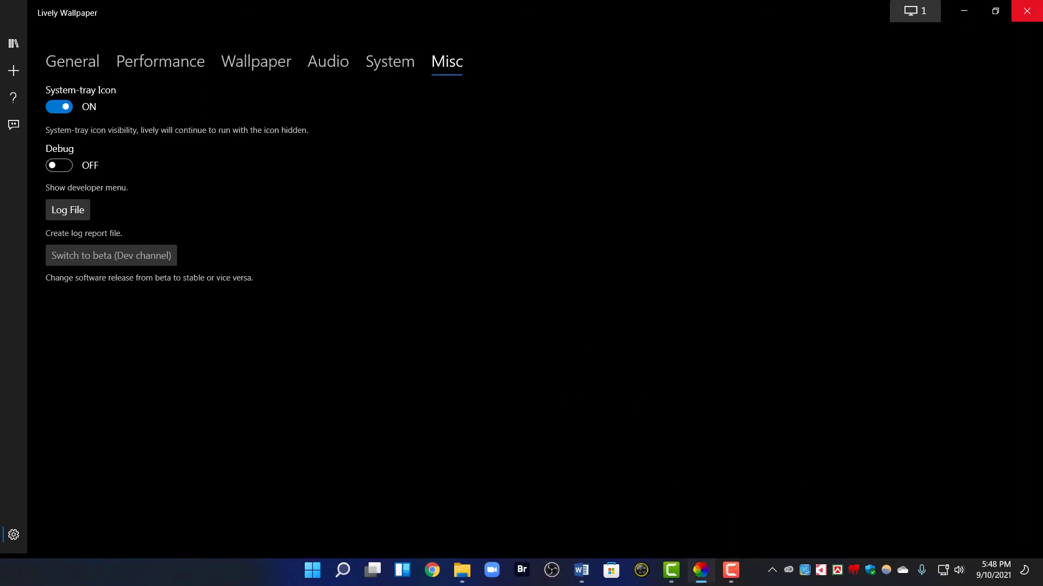
Close the Lively Wallpaper window to show the blue fog wallpaper and Cowon clock at 05:50
left_click(1026, 11)
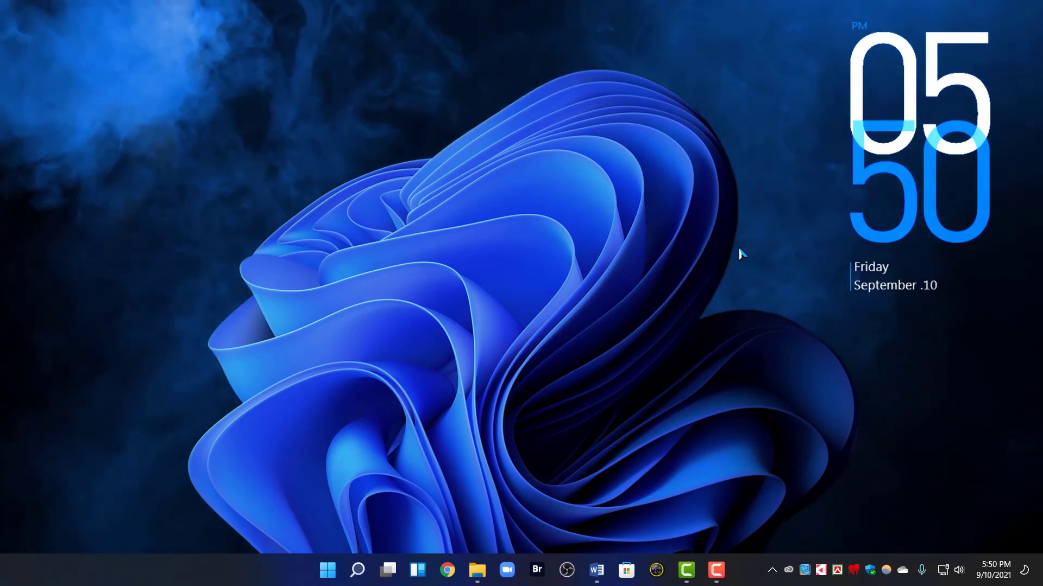
left_click(717, 569)
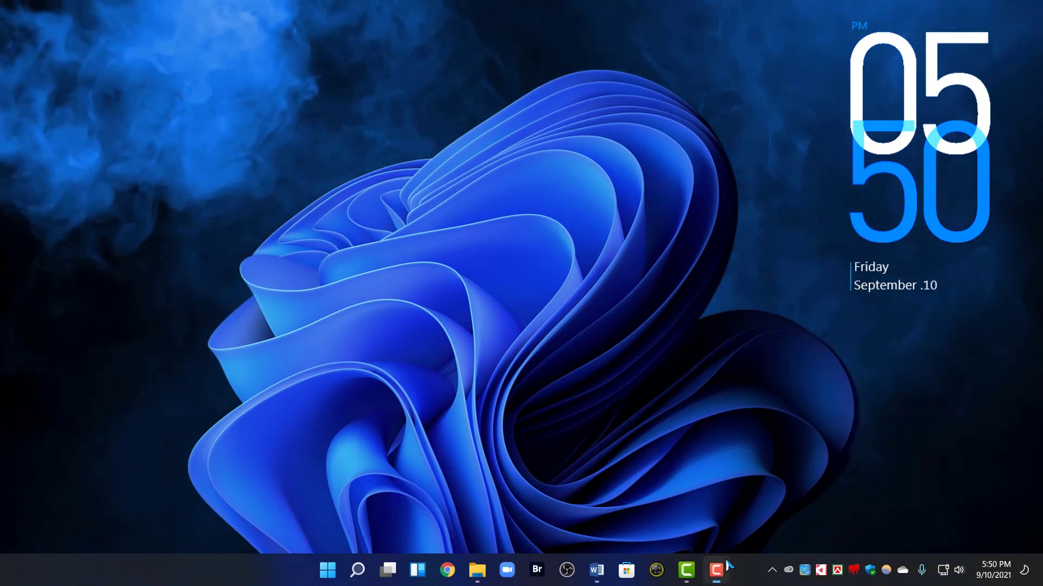